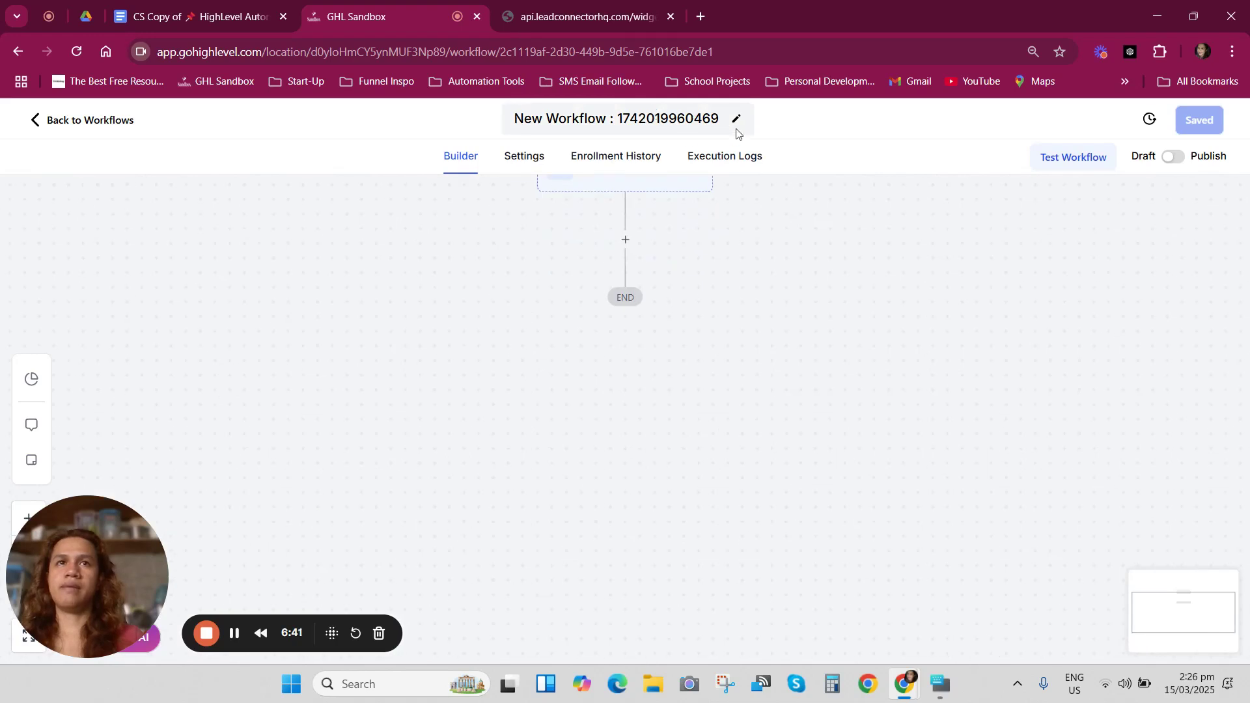
# Rename the workflow as "If Else Workflow".
pyautogui.click(689, 121)
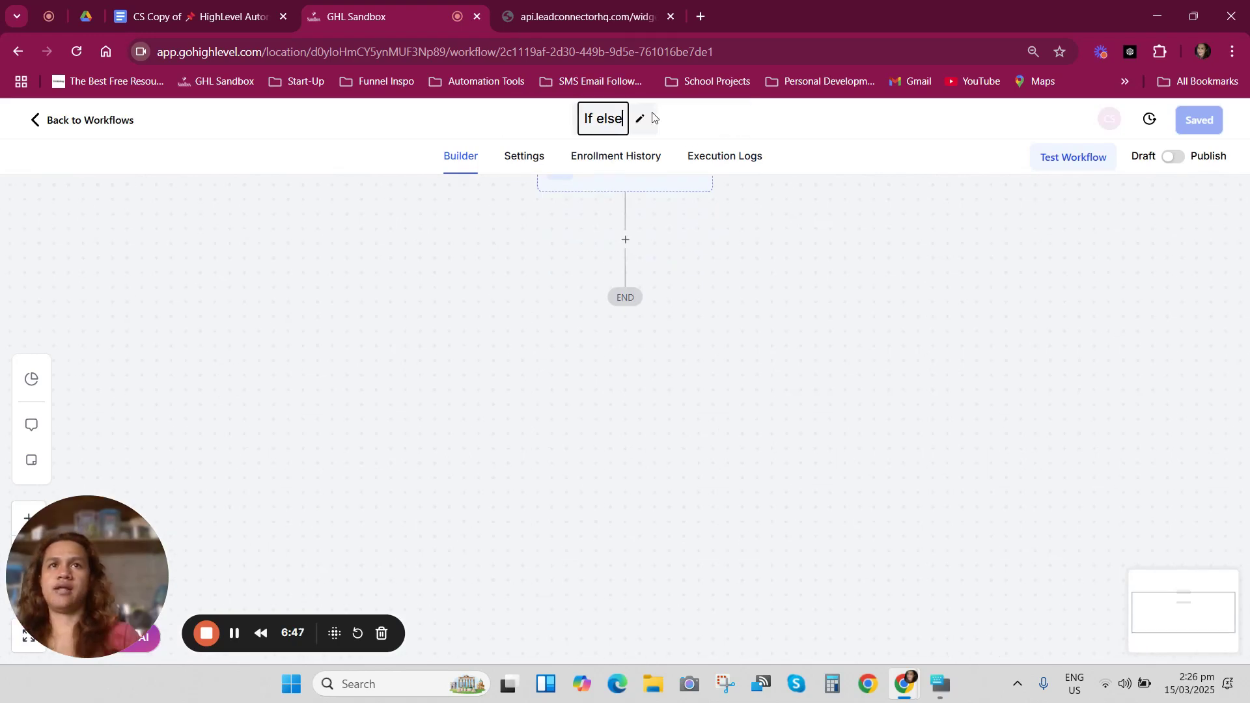
pyautogui.press('BackSpace')
pyautogui.press('BackSpace')
pyautogui.press('BackSpace')
pyautogui.press('BackSpace')
pyautogui.write('Else Work')
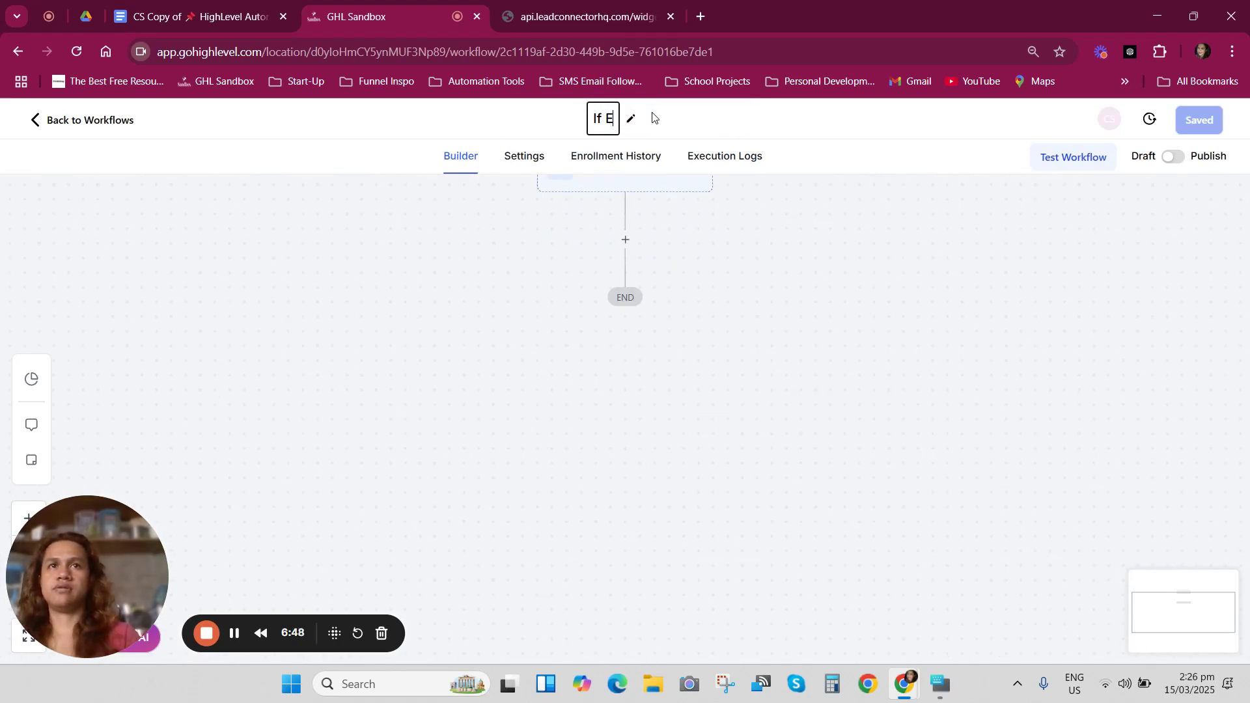
pyautogui.write('flow')
pyautogui.press('Return')
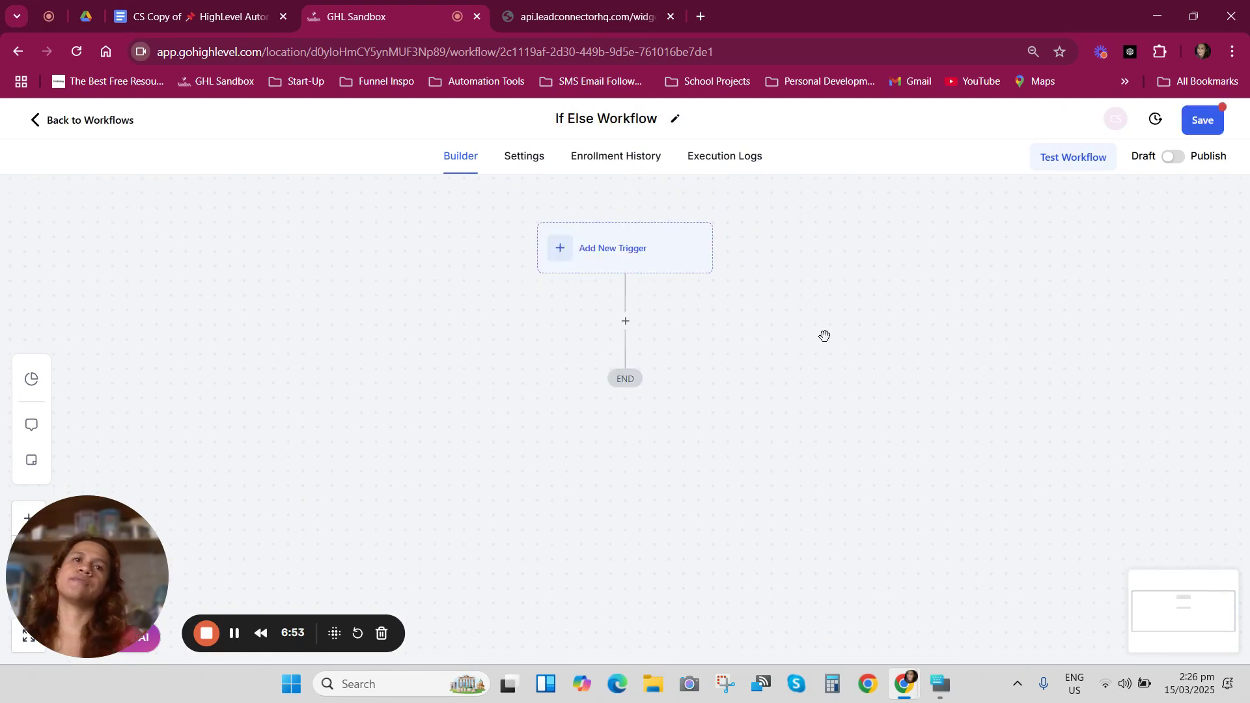
# Add a Form Submitted trigger to the workflow, finding it with the search term "form".
pyautogui.click(619, 330)
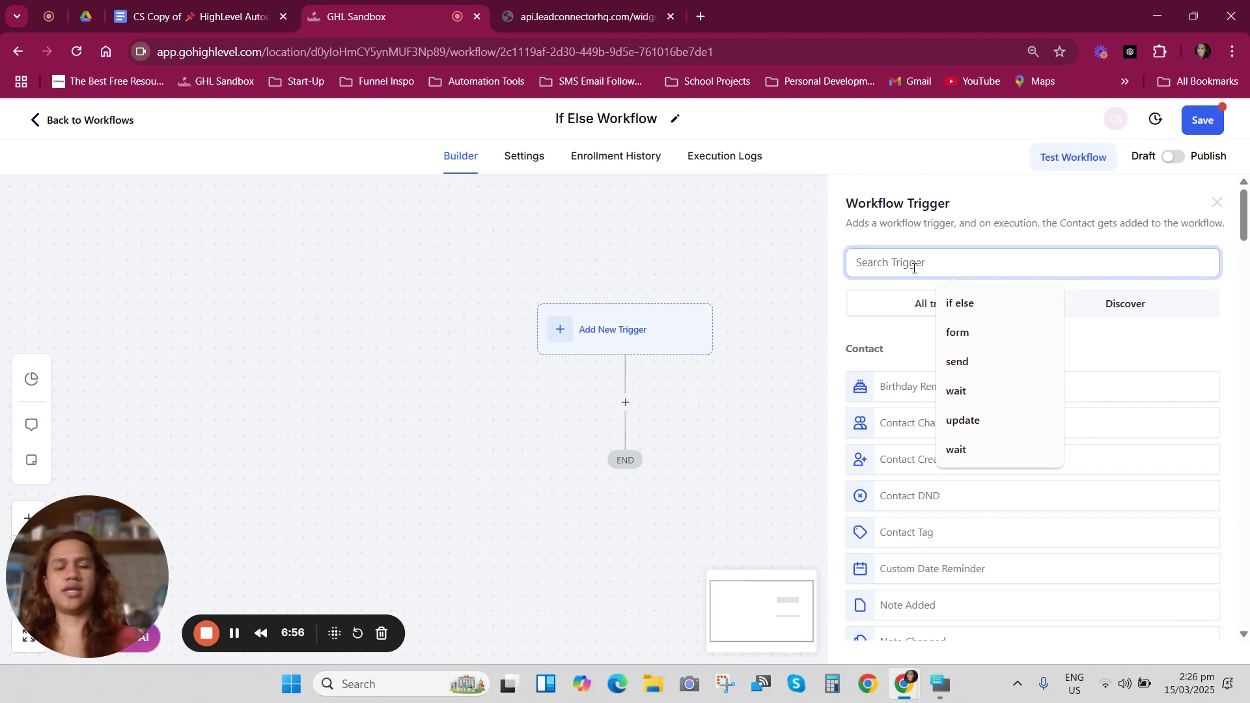
pyautogui.write('form')
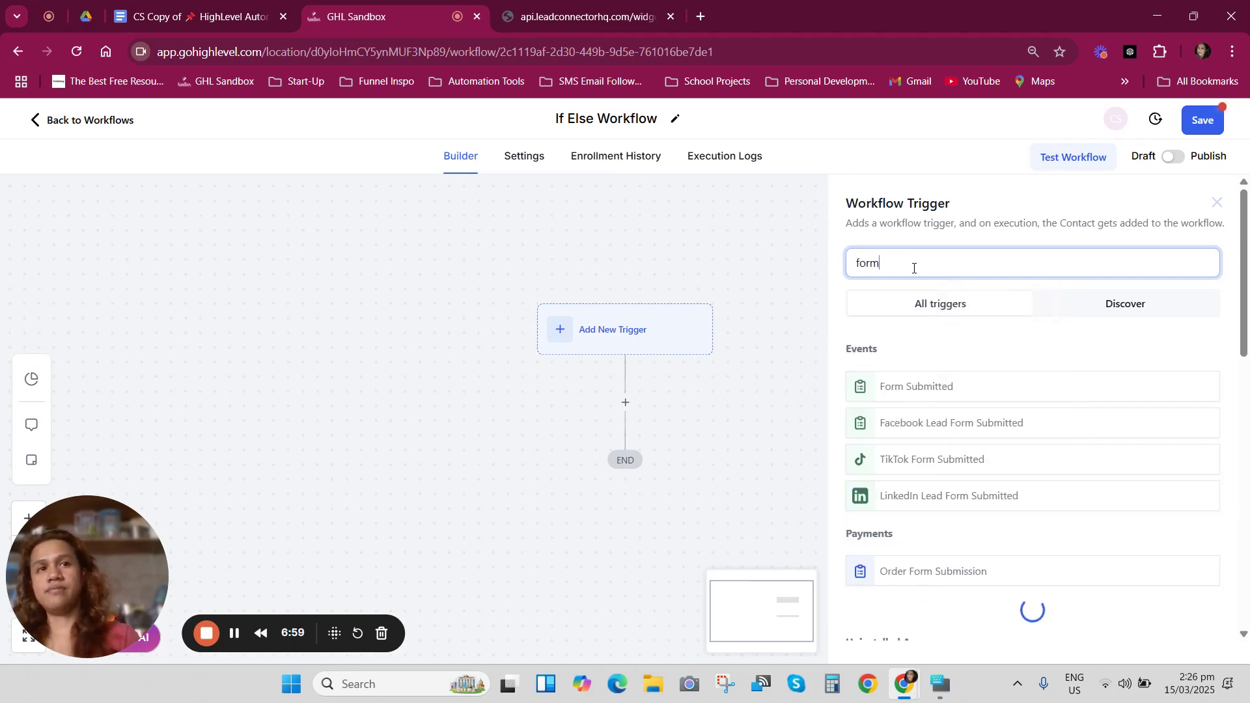
pyautogui.click(904, 388)
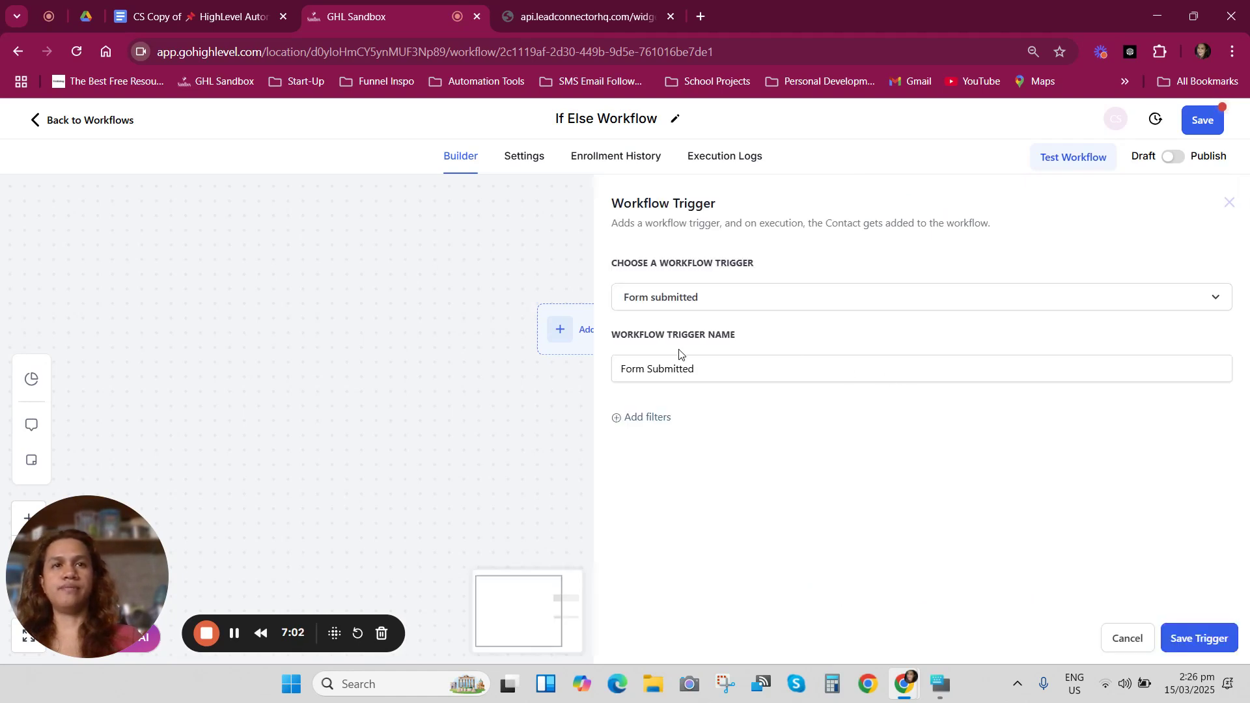
# Add a "Form is" filter set to New Lead Form to the trigger and save the trigger.
pyautogui.click(640, 419)
pyautogui.click(646, 434)
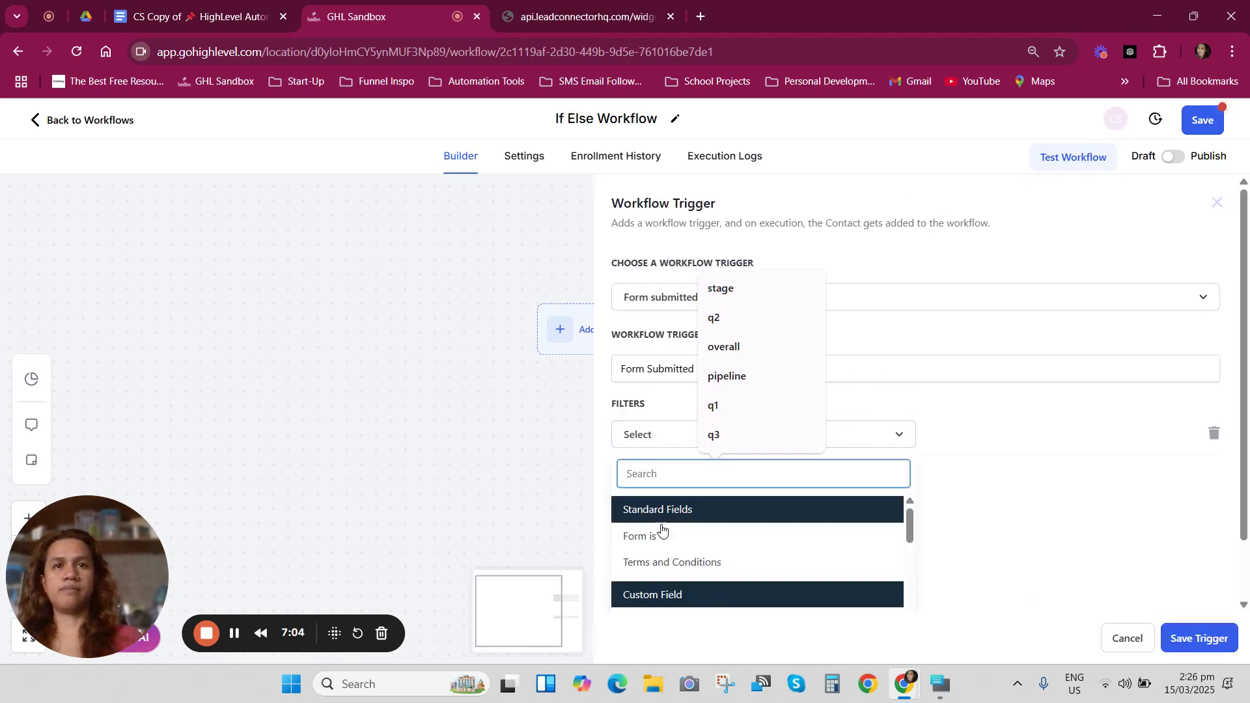
pyautogui.click(644, 545)
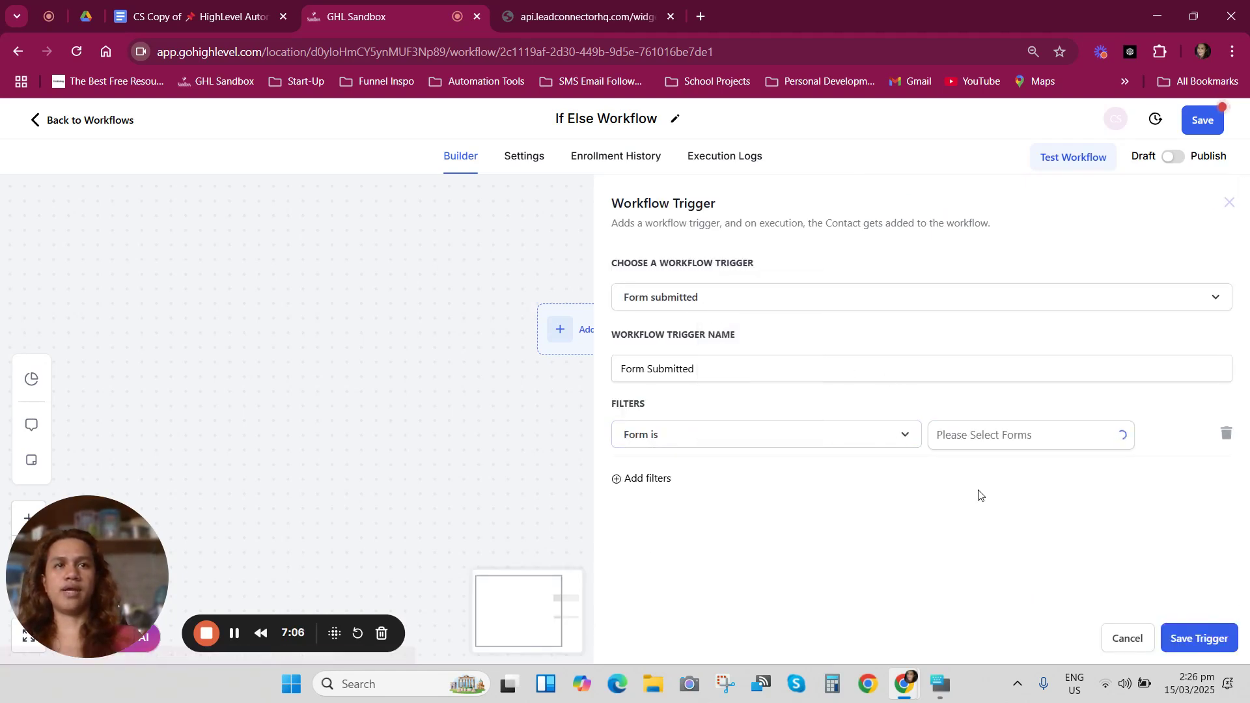
pyautogui.click(972, 442)
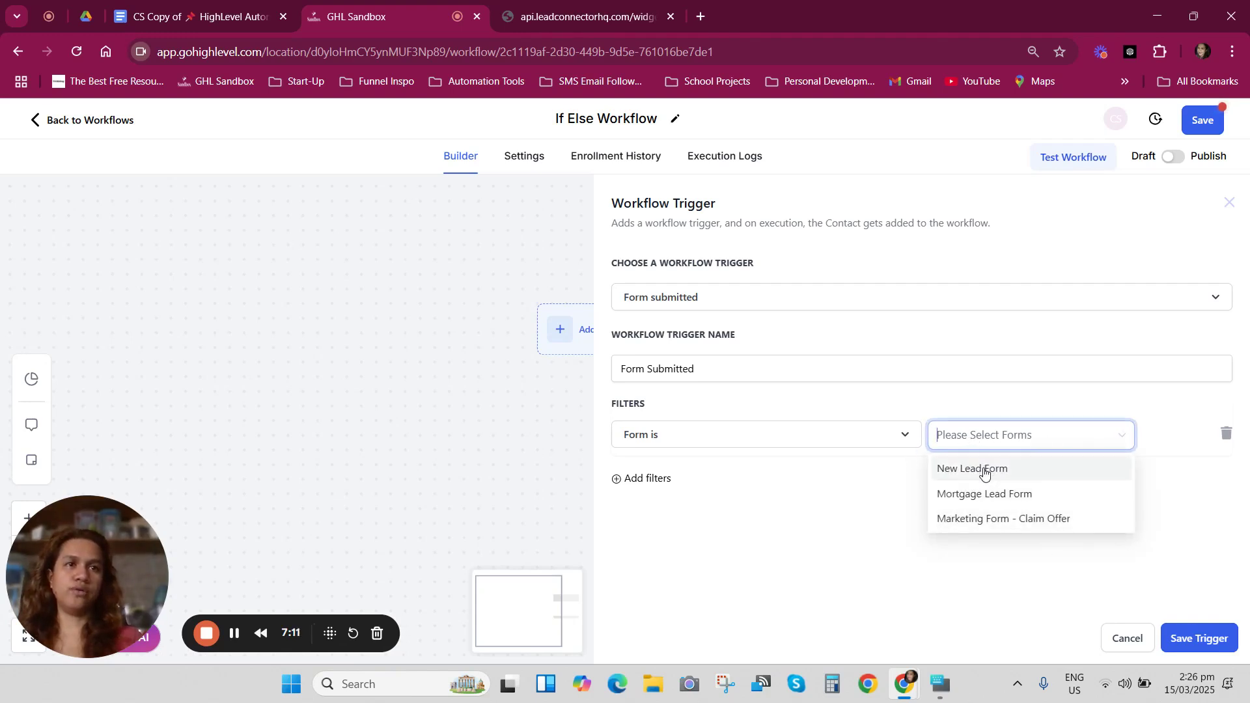
pyautogui.click(983, 470)
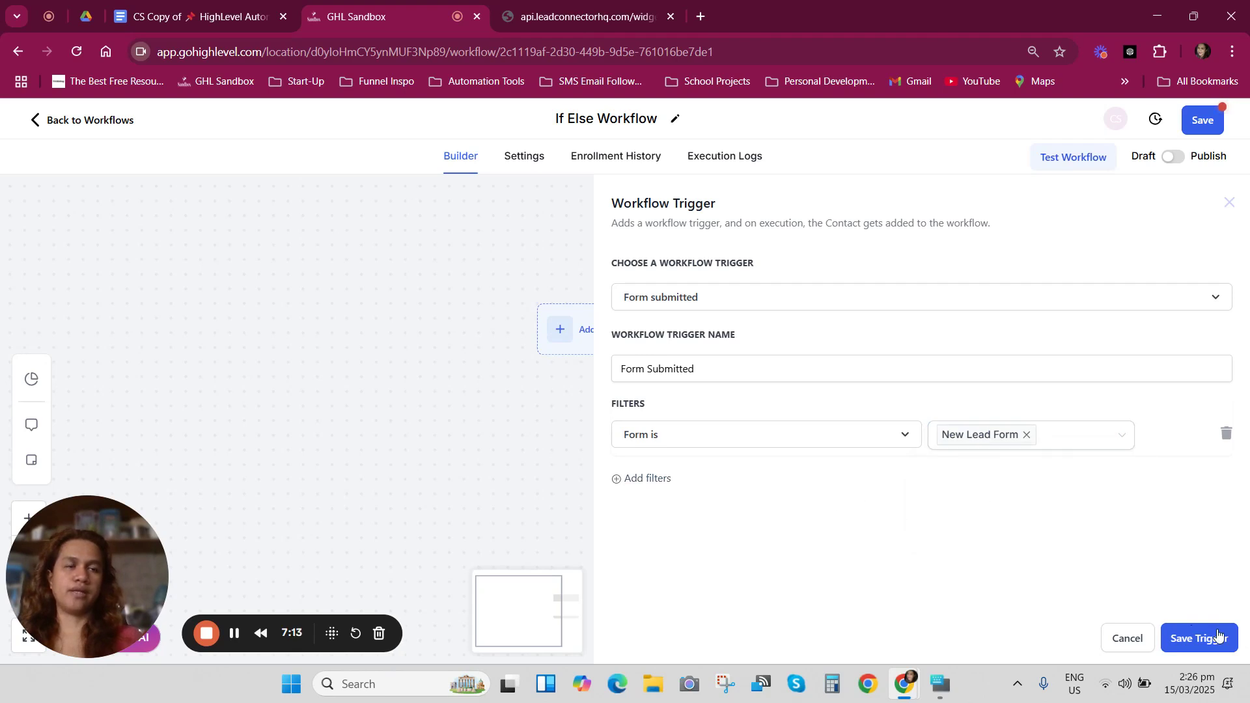
pyautogui.click(1218, 635)
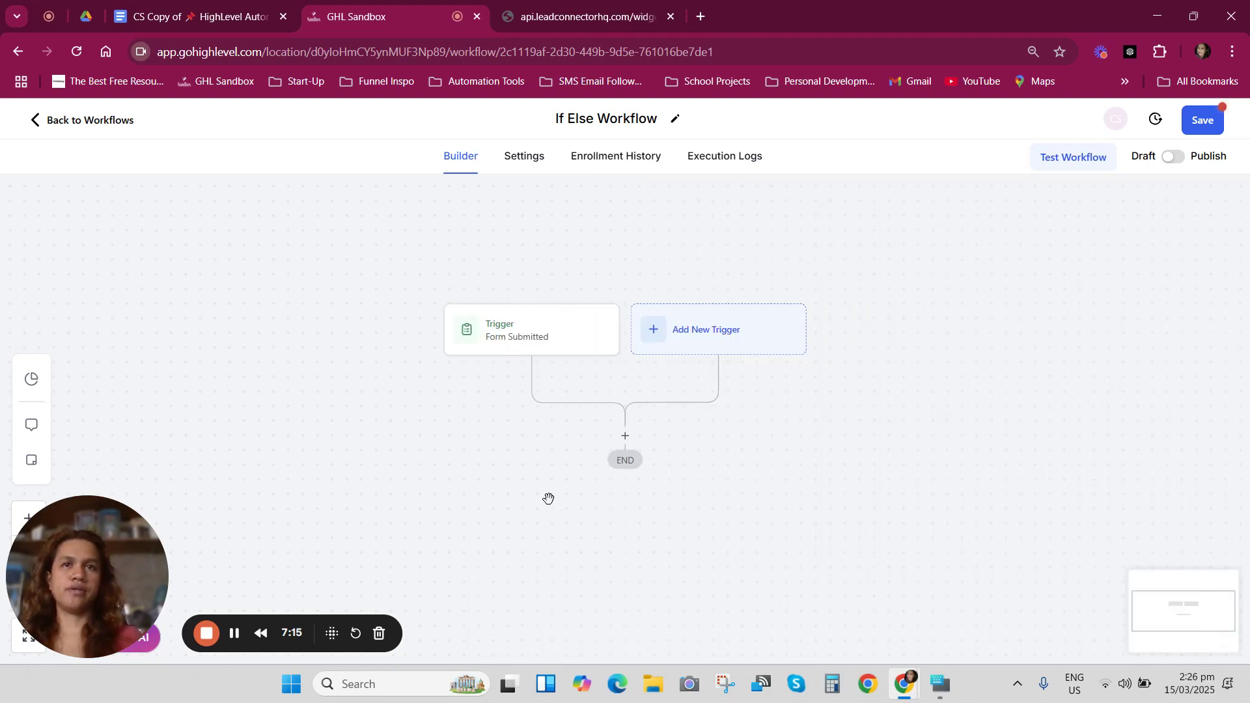
# Add an Add Contact Tag action below the trigger with the tag "new lead" and save it.
pyautogui.click(624, 436)
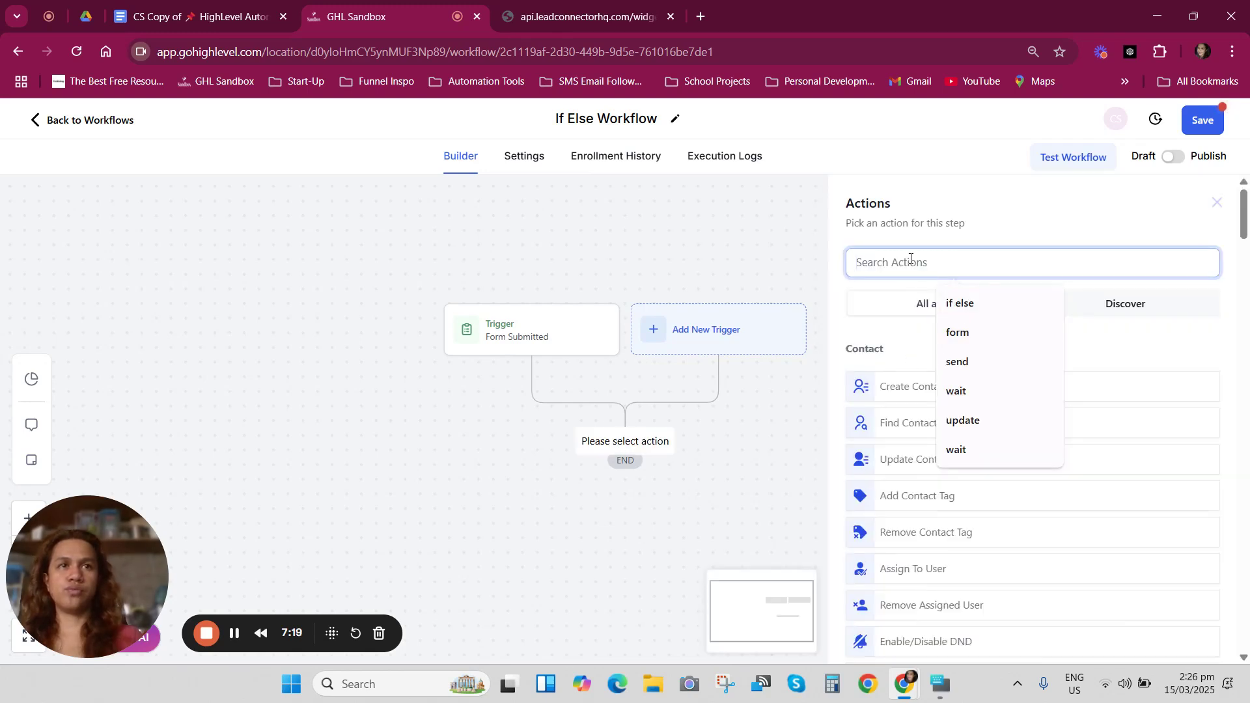
pyautogui.write('add')
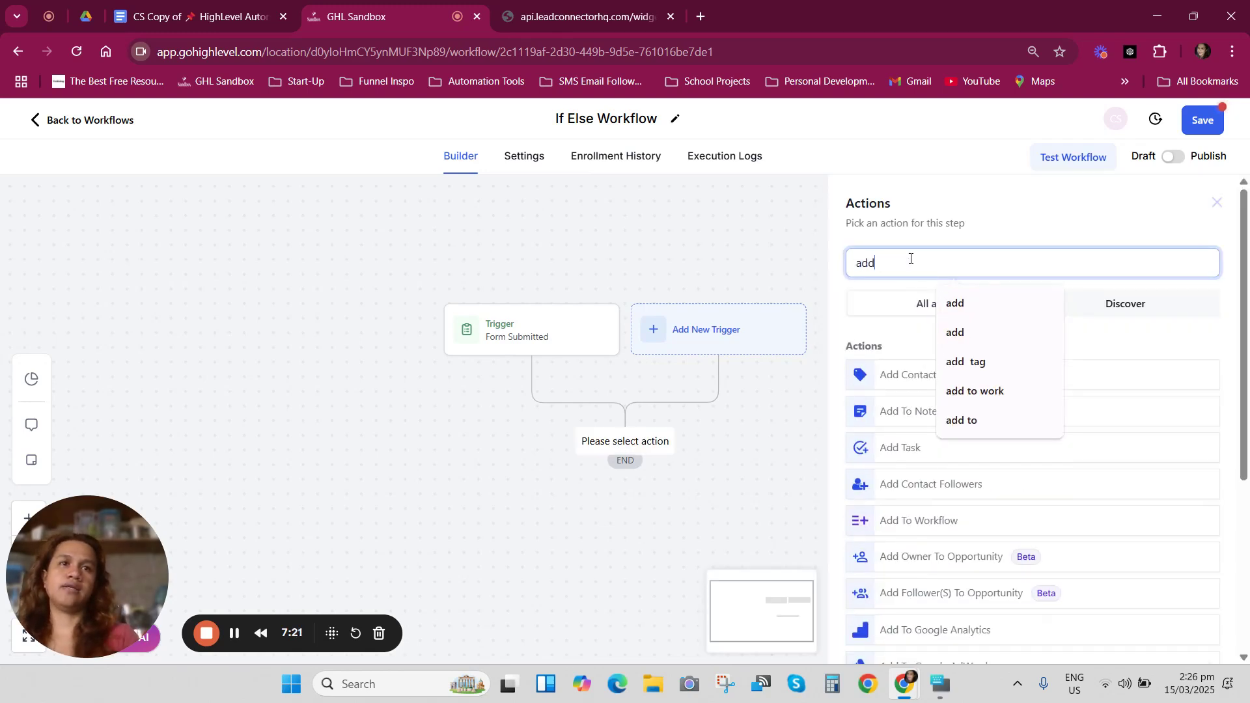
pyautogui.click(884, 337)
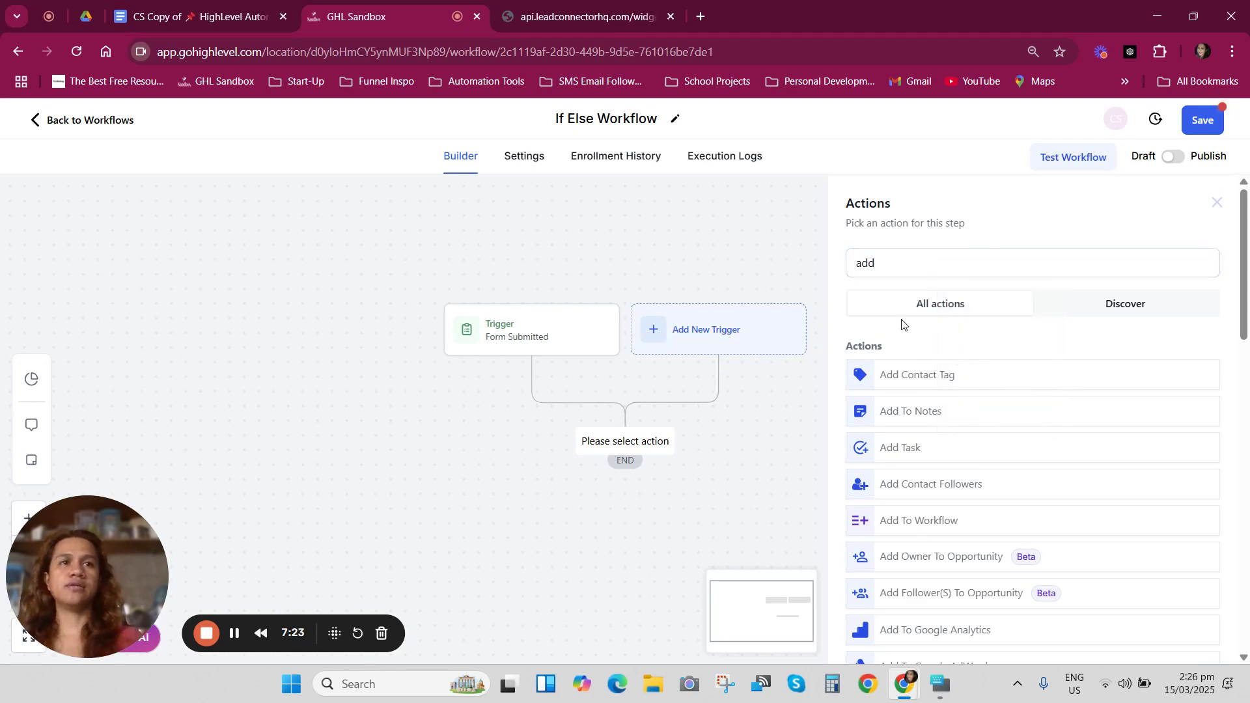
pyautogui.click(932, 381)
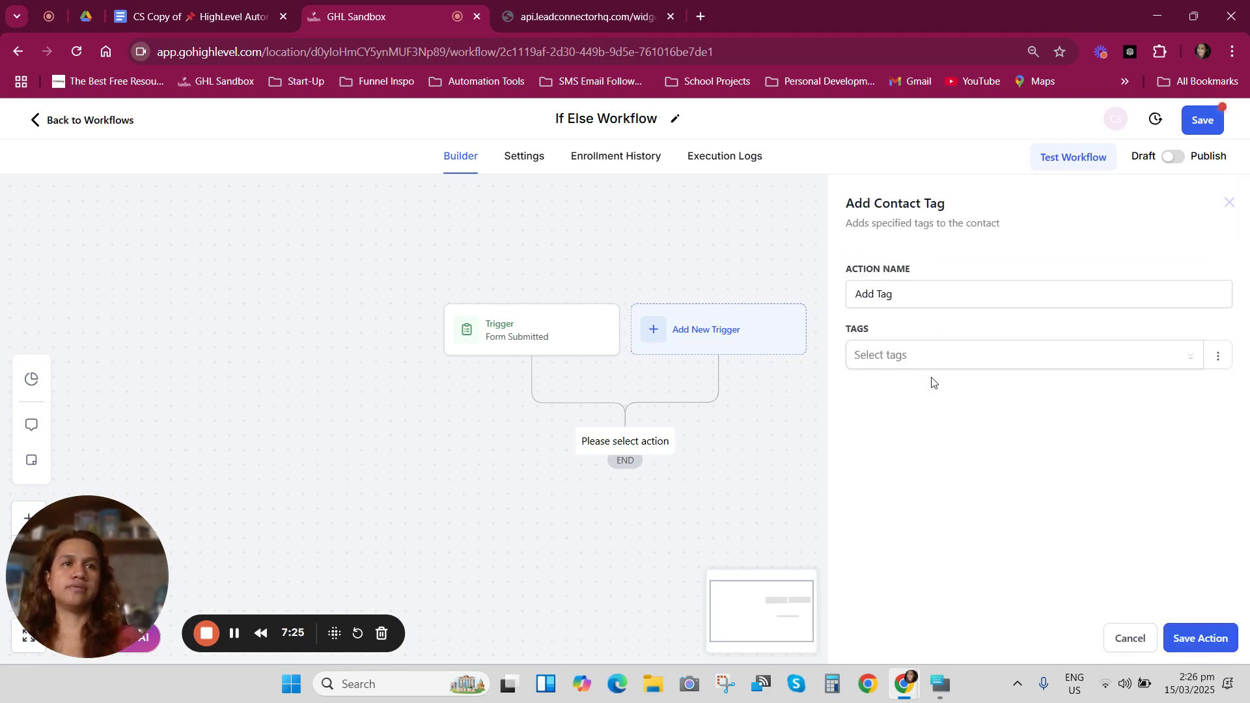
pyautogui.click(907, 356)
pyautogui.write('new lead')
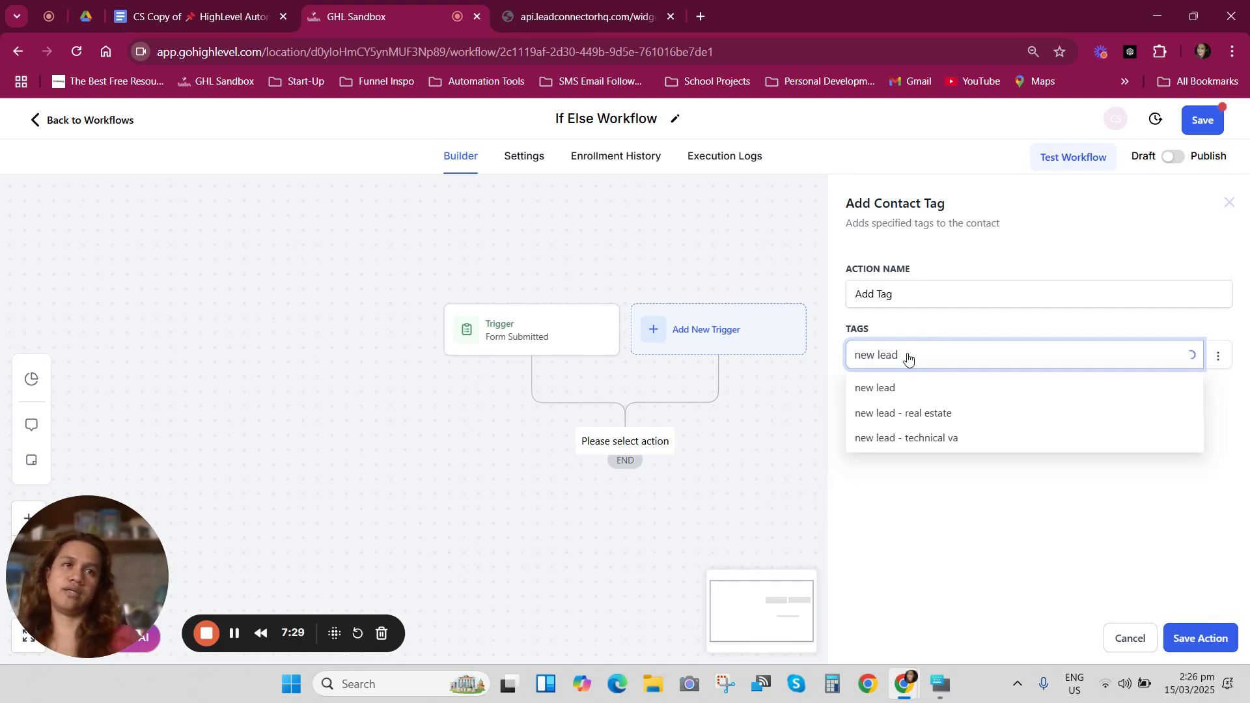
pyautogui.click(901, 387)
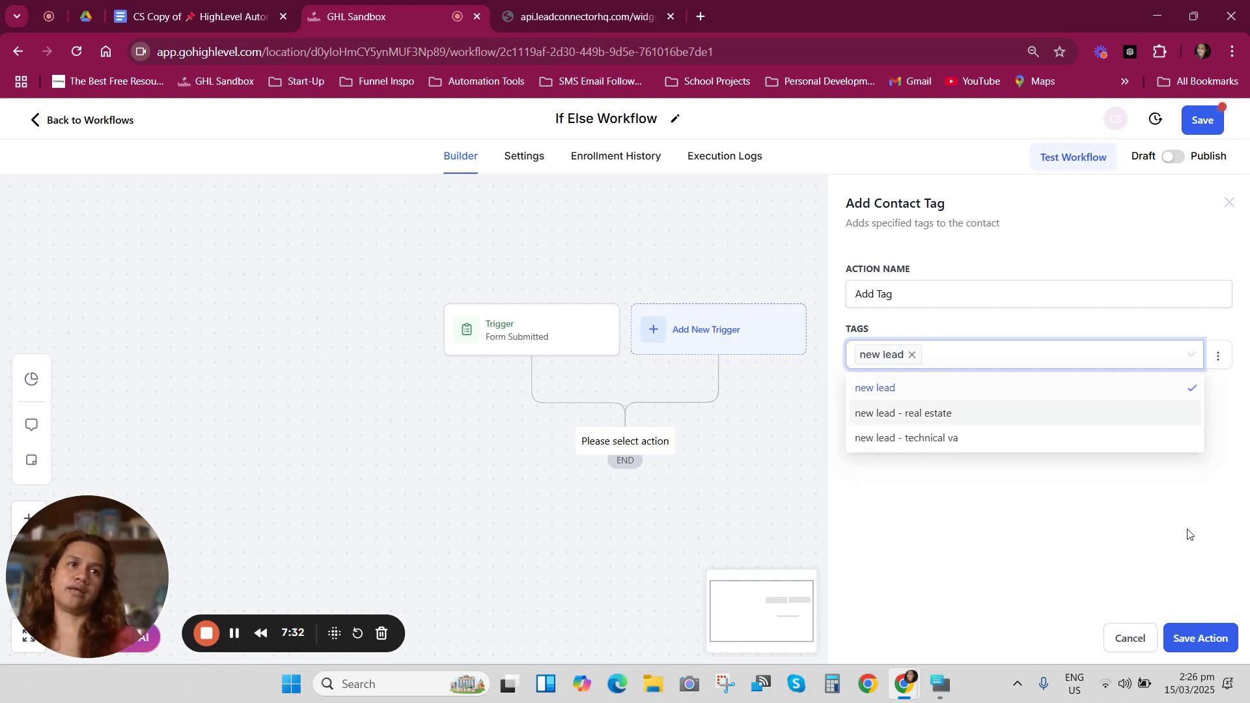
pyautogui.click(1208, 638)
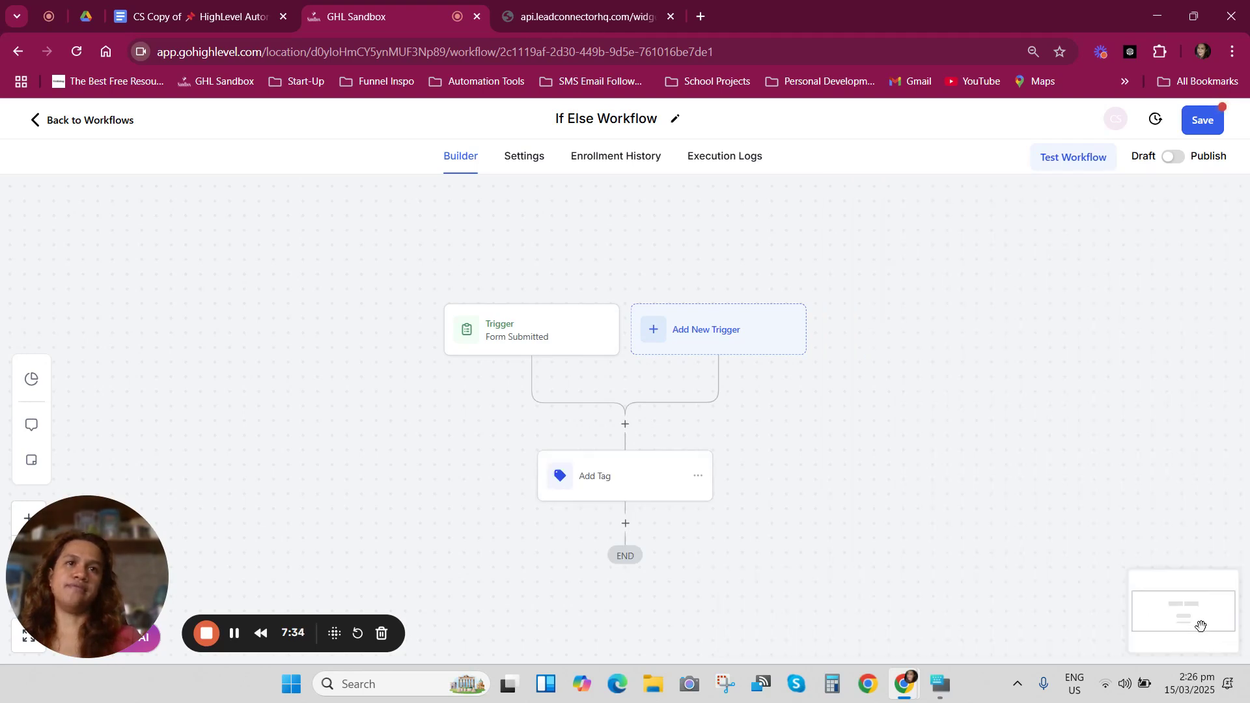
# Add a Create Opportunity action after Add Tag and name it "Create New Lead Opportunity".
pyautogui.moveTo(774, 540); pyautogui.dragTo(770, 427)
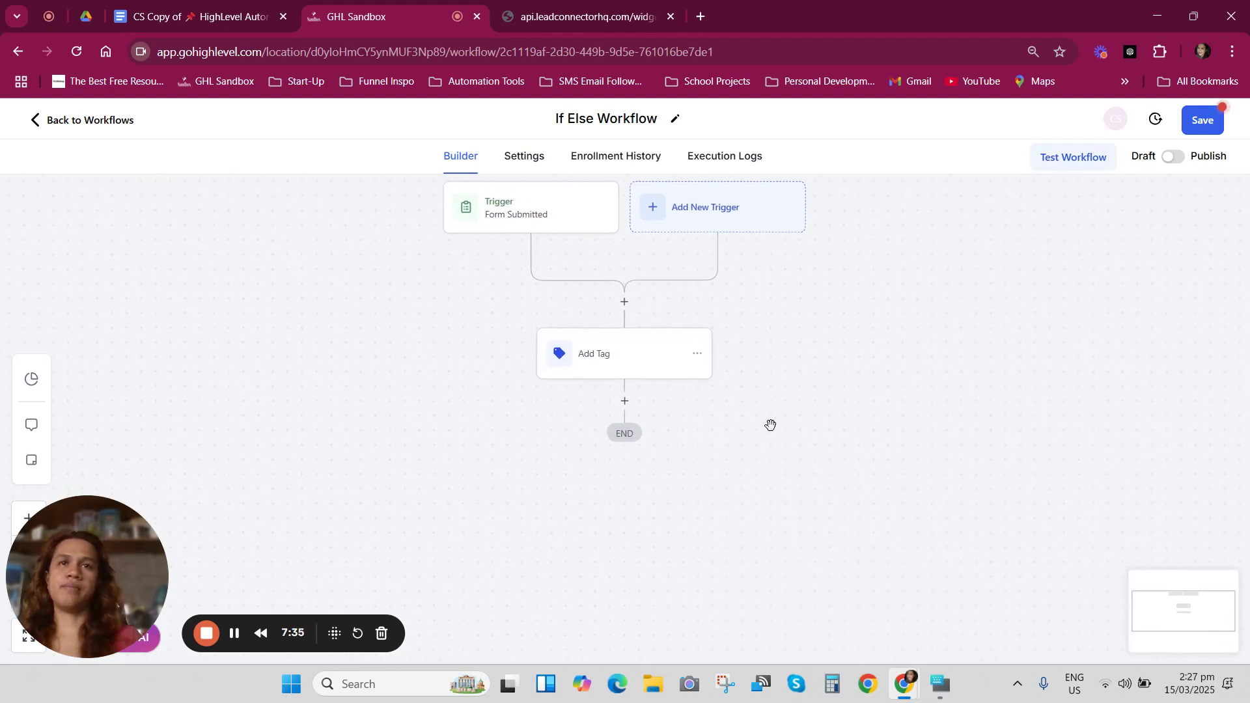
pyautogui.click(623, 402)
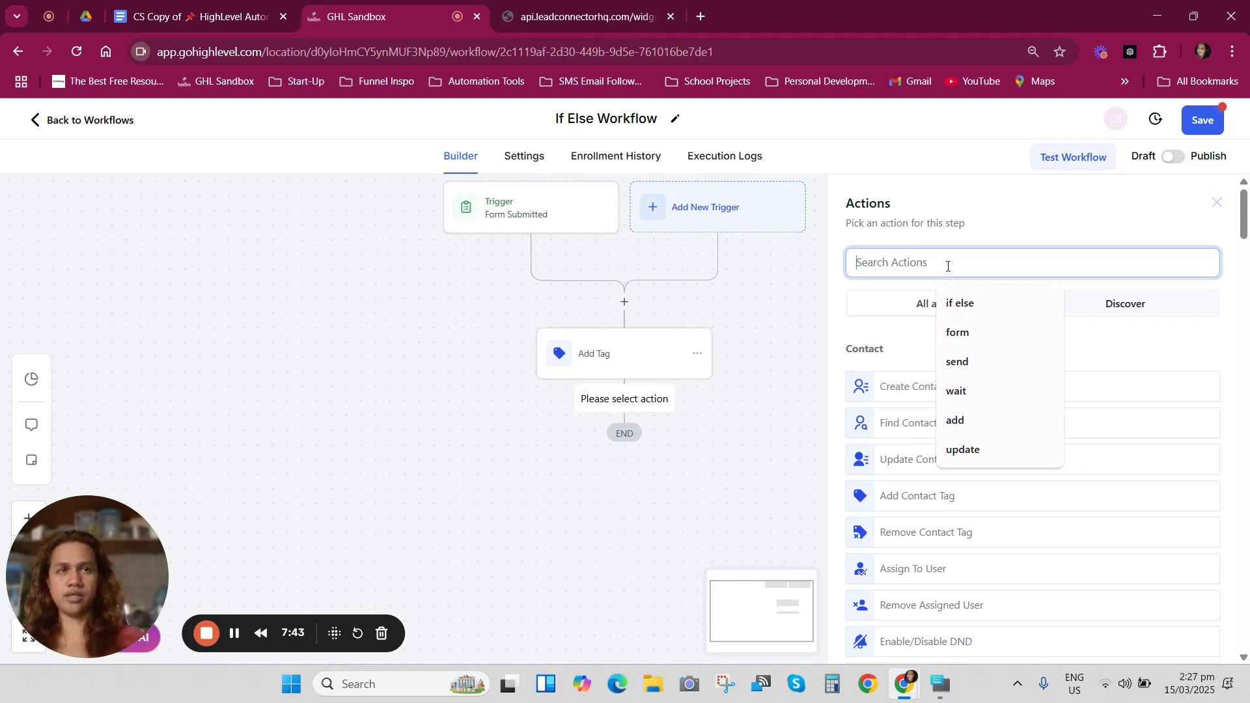
pyautogui.write('create opp')
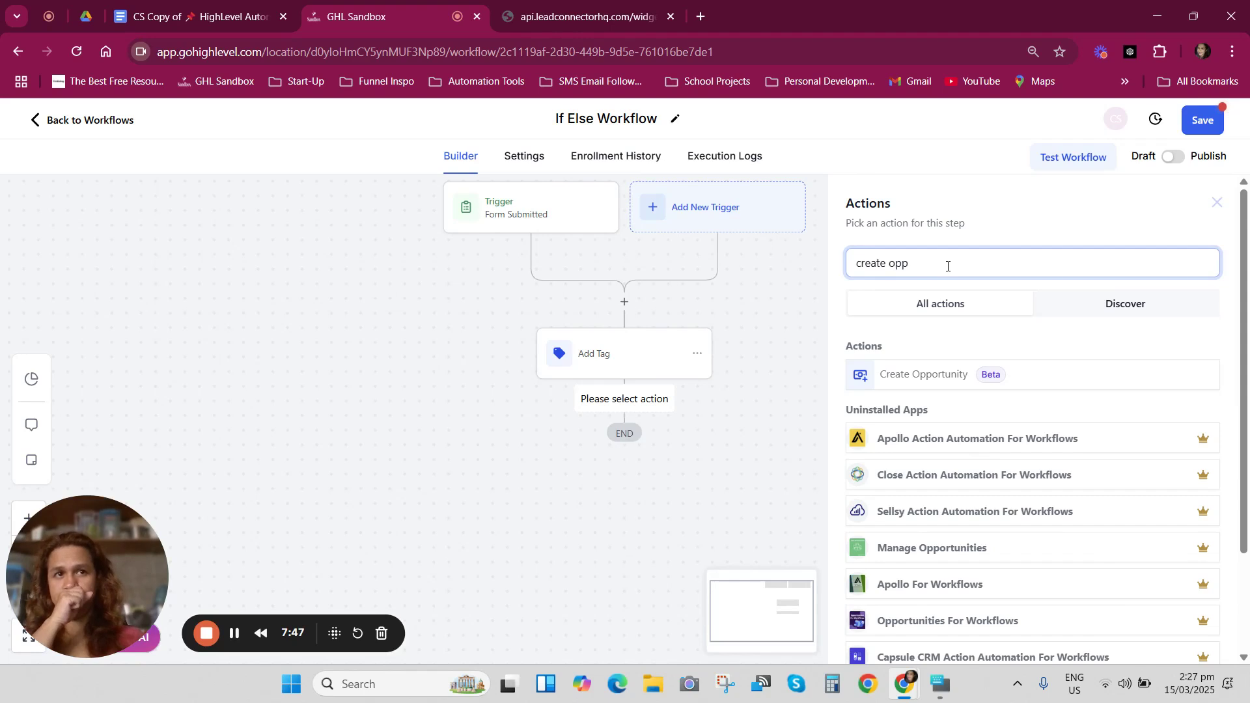
pyautogui.click(923, 377)
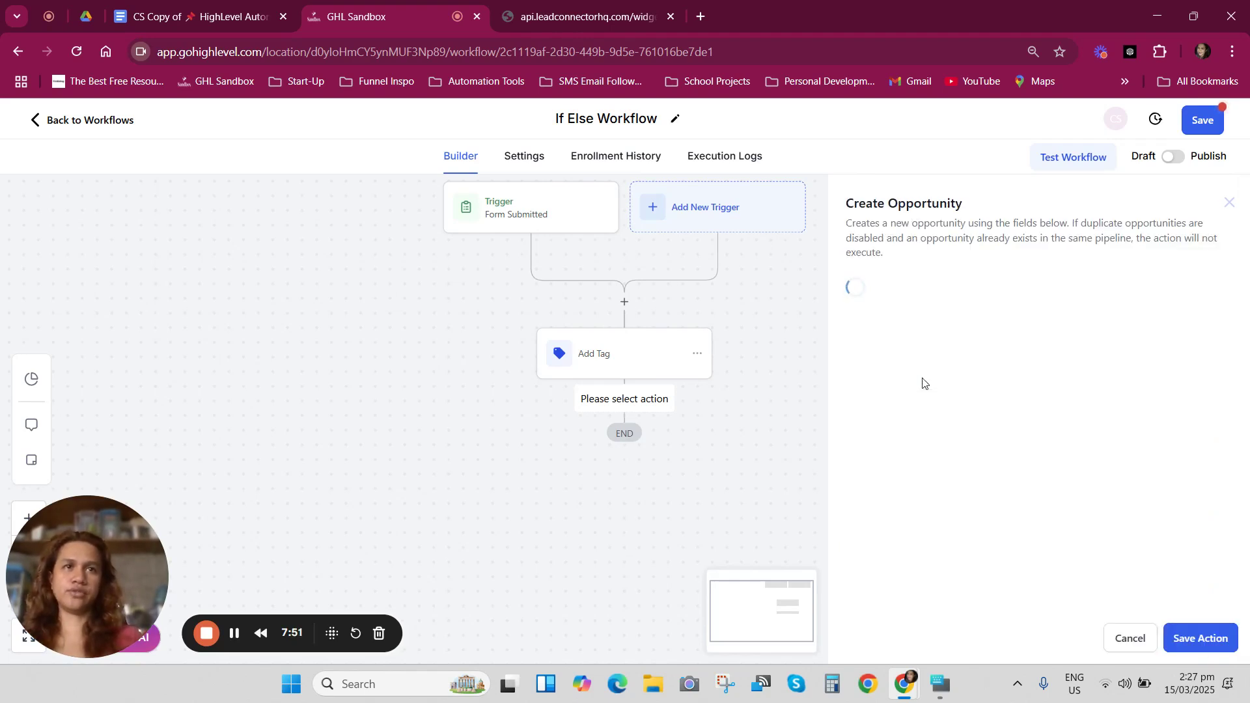
pyautogui.click(890, 324)
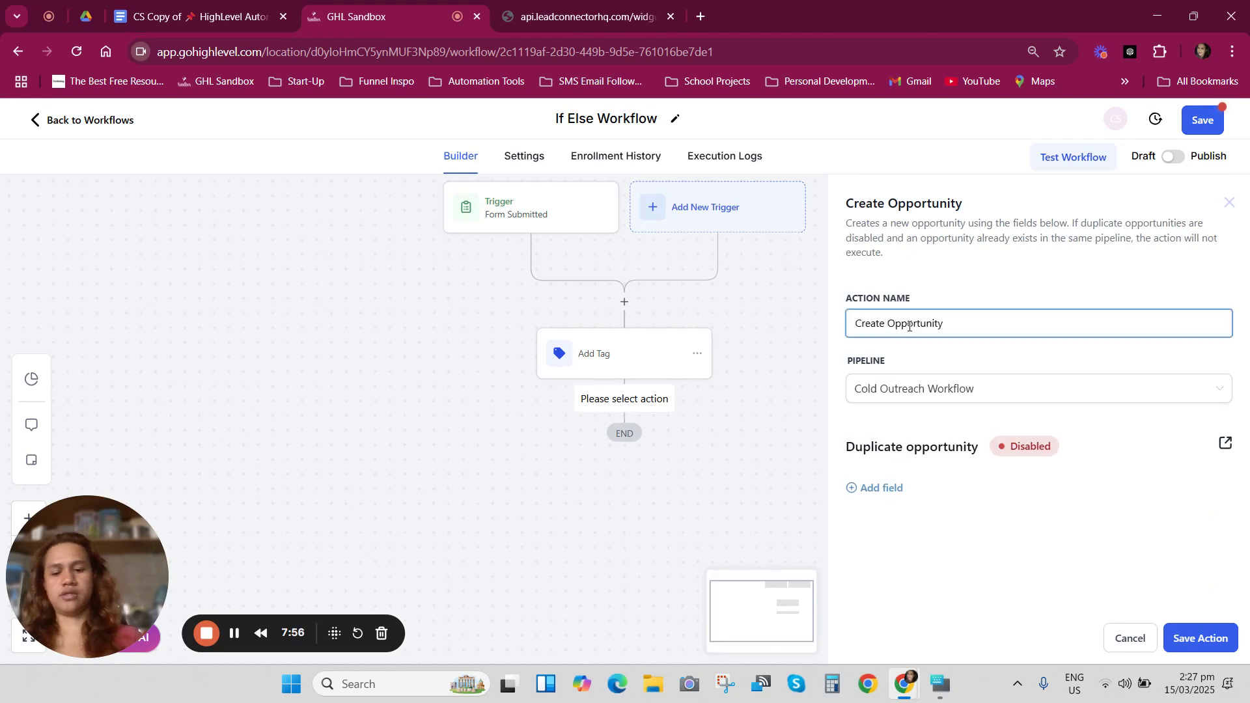
pyautogui.write('New Leads')
pyautogui.press('BackSpace')
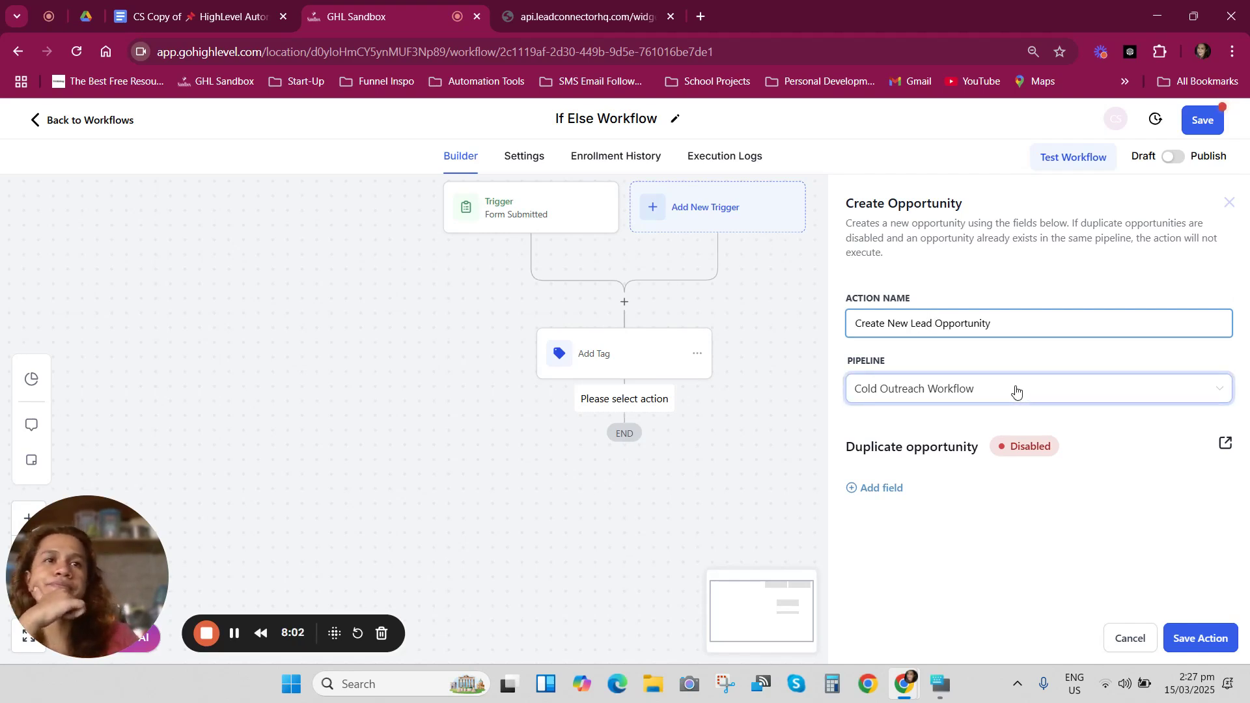
# Set the opportunity's pipeline to Test Pipeline with a Pipeline Stage field of New Lead, and save the action.
pyautogui.click(927, 398)
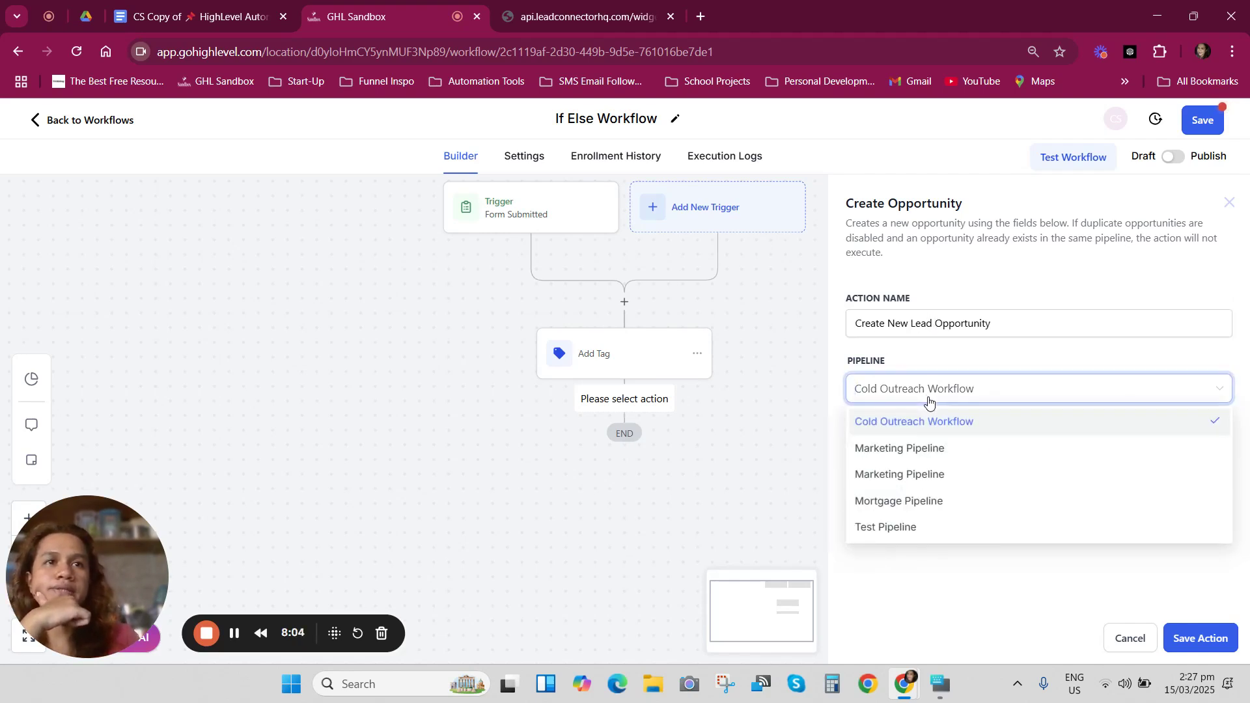
pyautogui.click(880, 529)
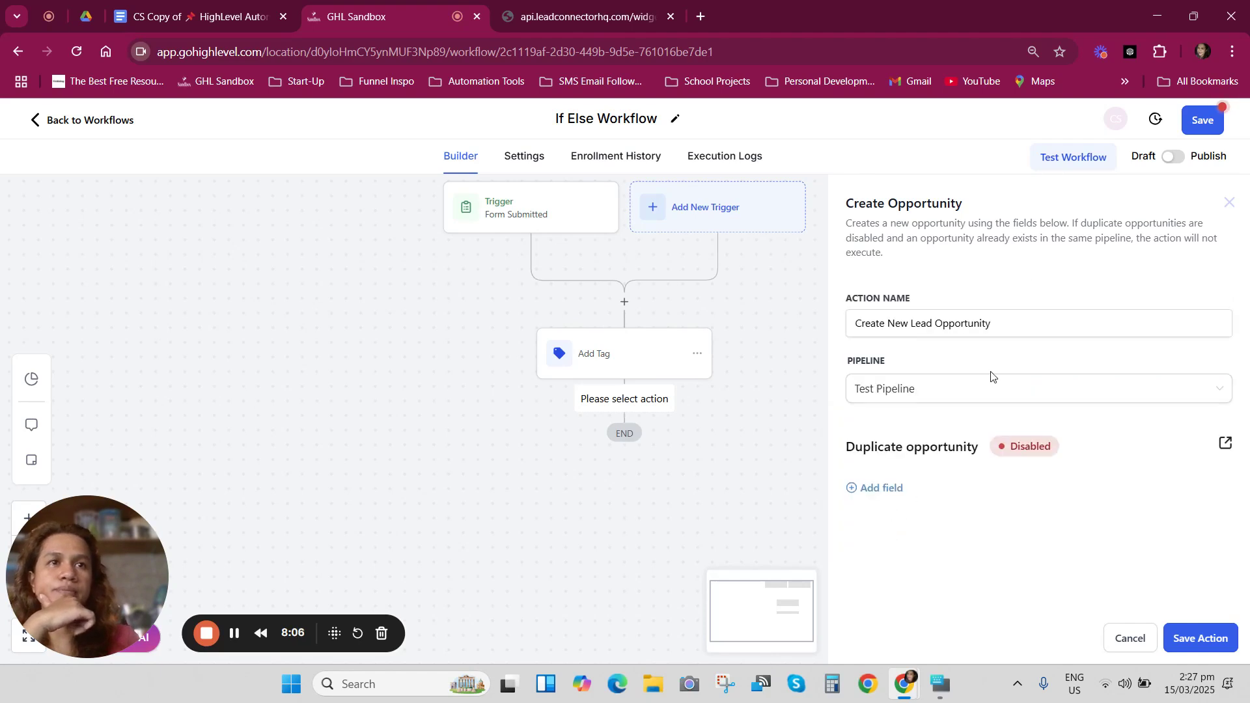
pyautogui.click(872, 491)
pyautogui.click(888, 511)
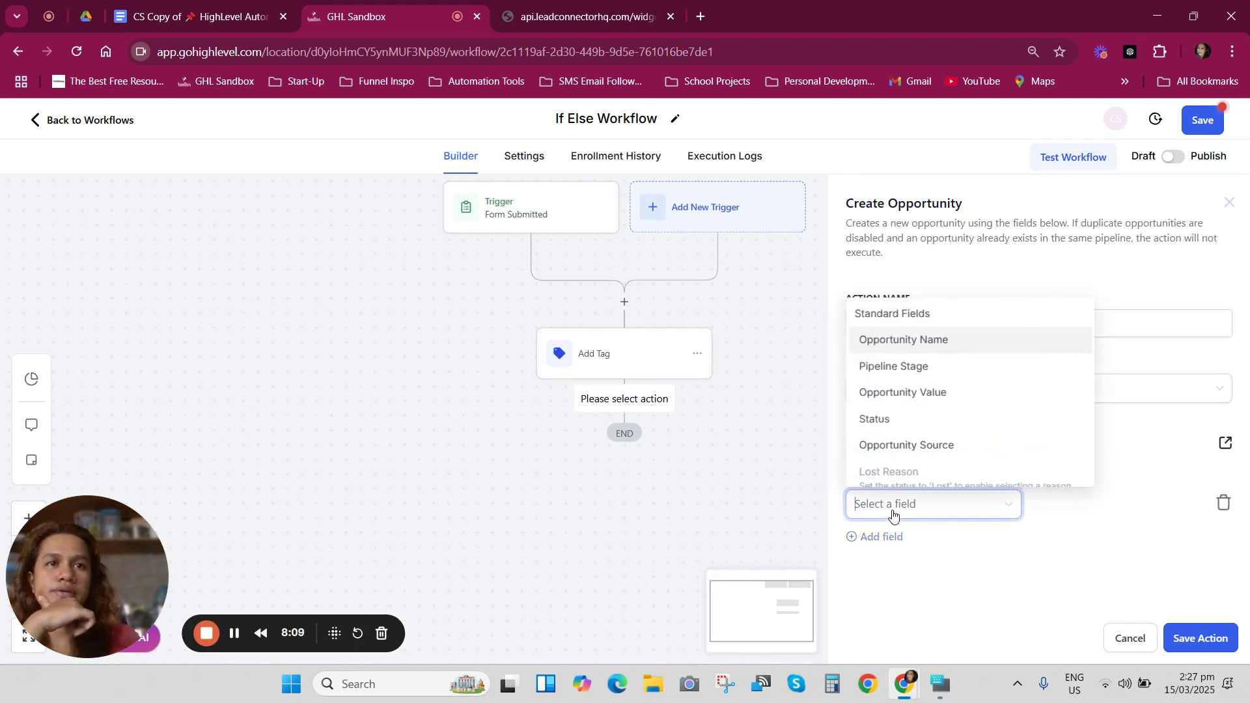
pyautogui.click(886, 366)
pyautogui.click(1085, 506)
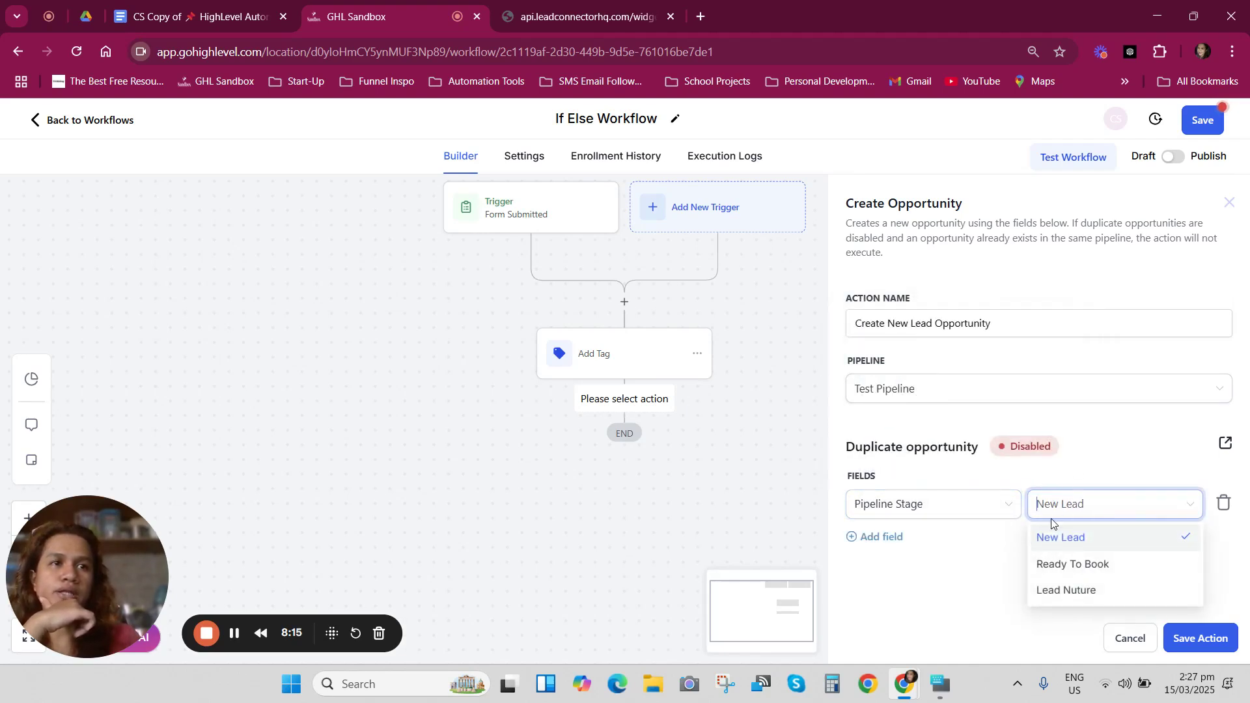
pyautogui.click(1093, 540)
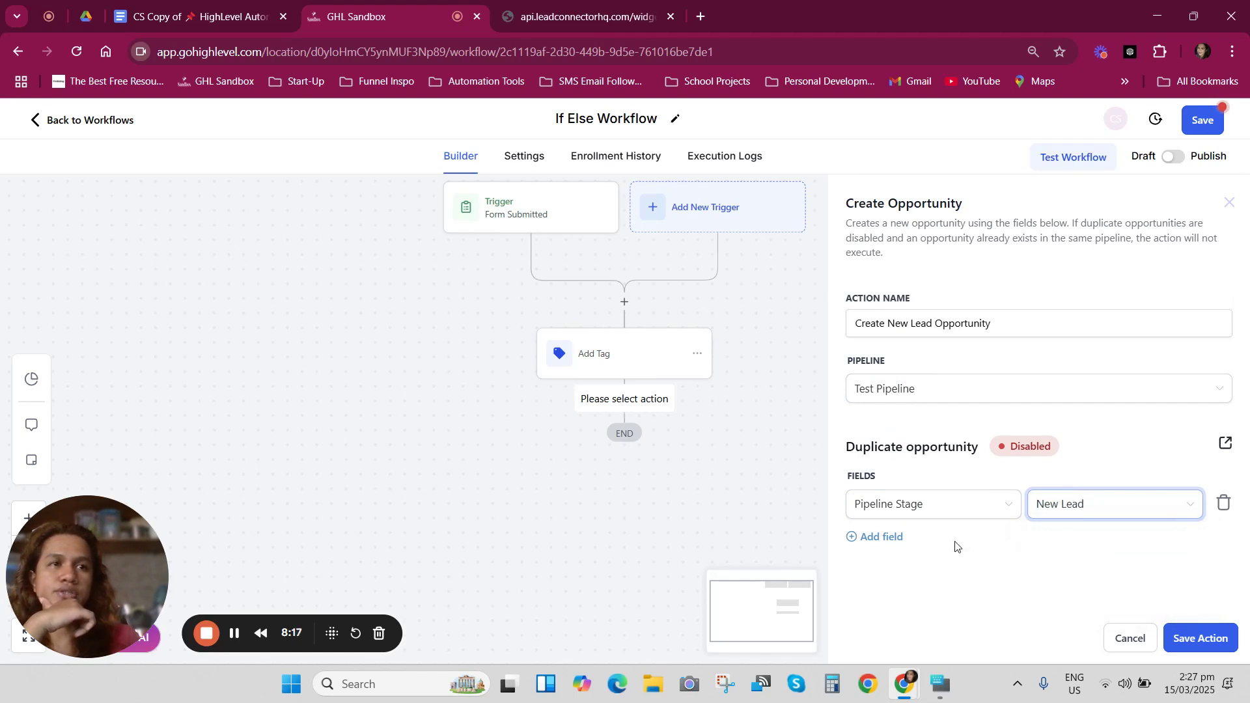
pyautogui.click(1200, 638)
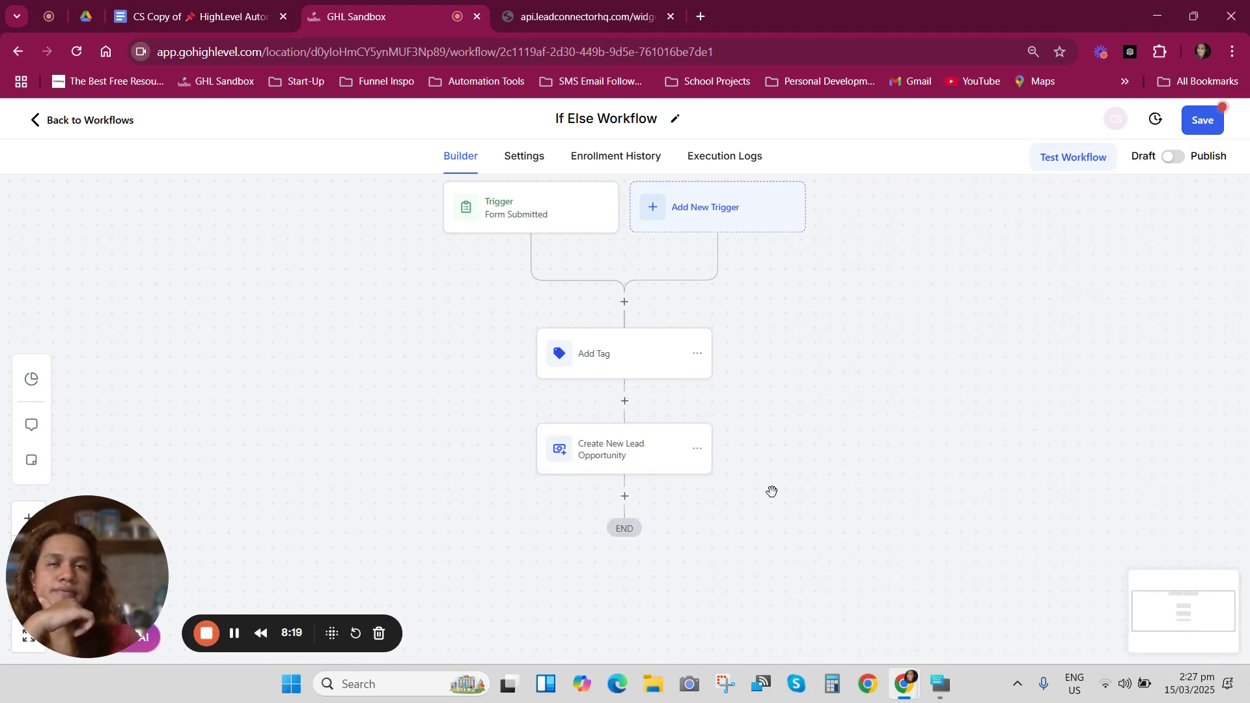
# Add an If / Else action after the Create New Lead Opportunity action.
pyautogui.scroll(-2, 703, 547)
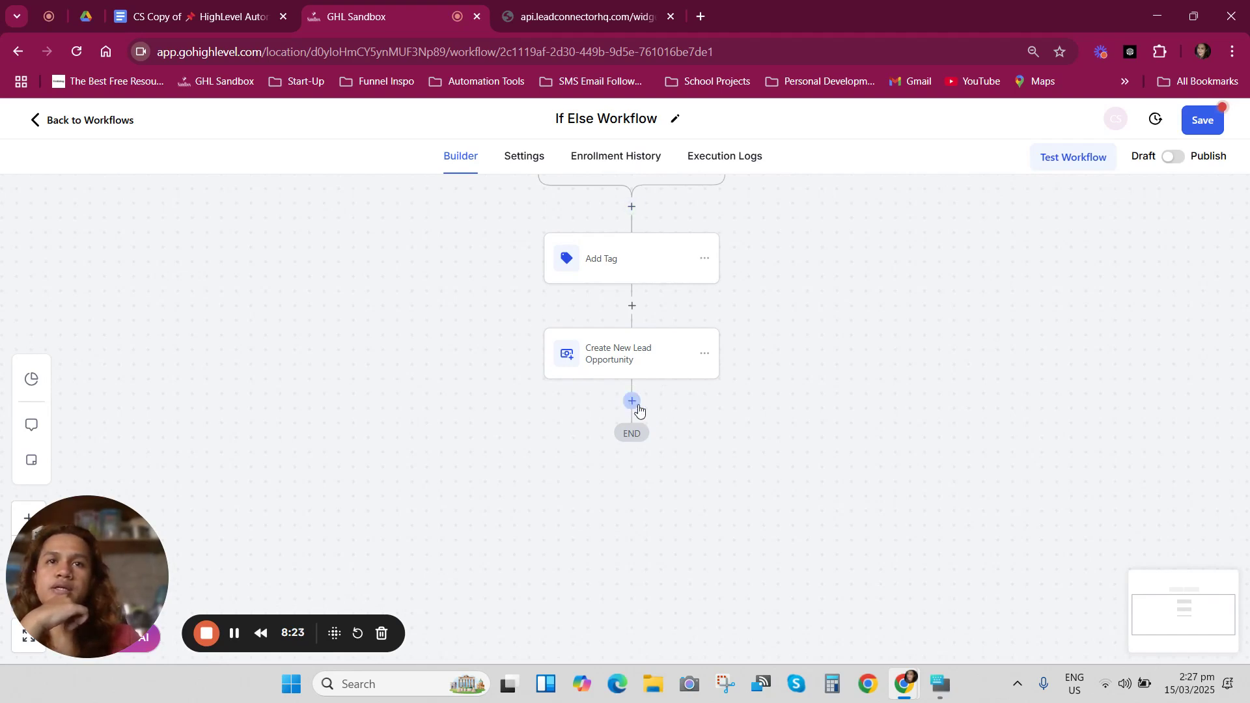
pyautogui.click(632, 401)
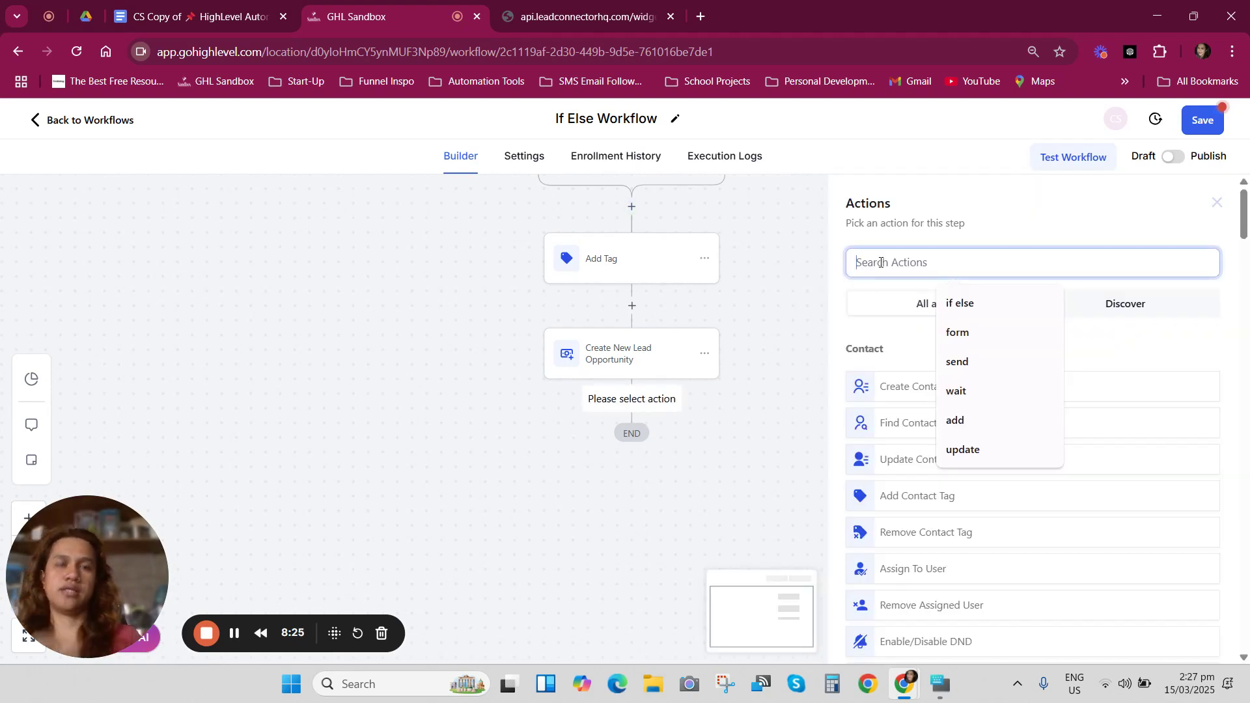
pyautogui.write('if else')
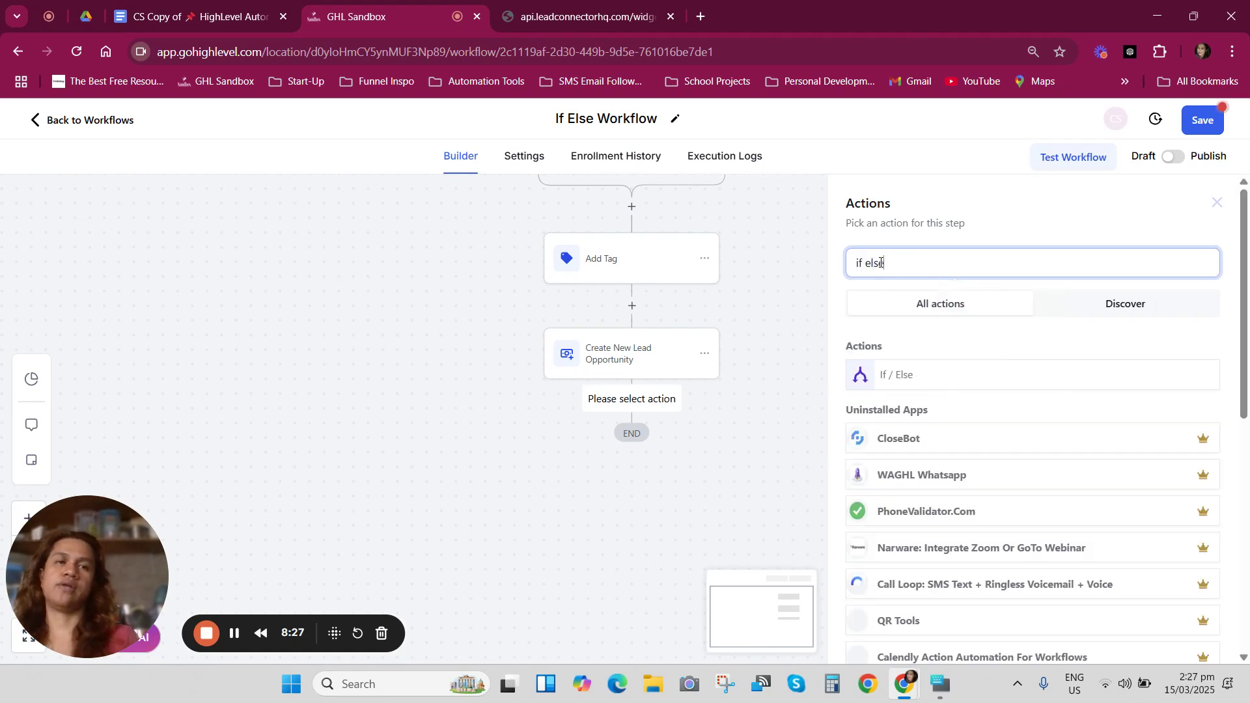
pyautogui.click(924, 377)
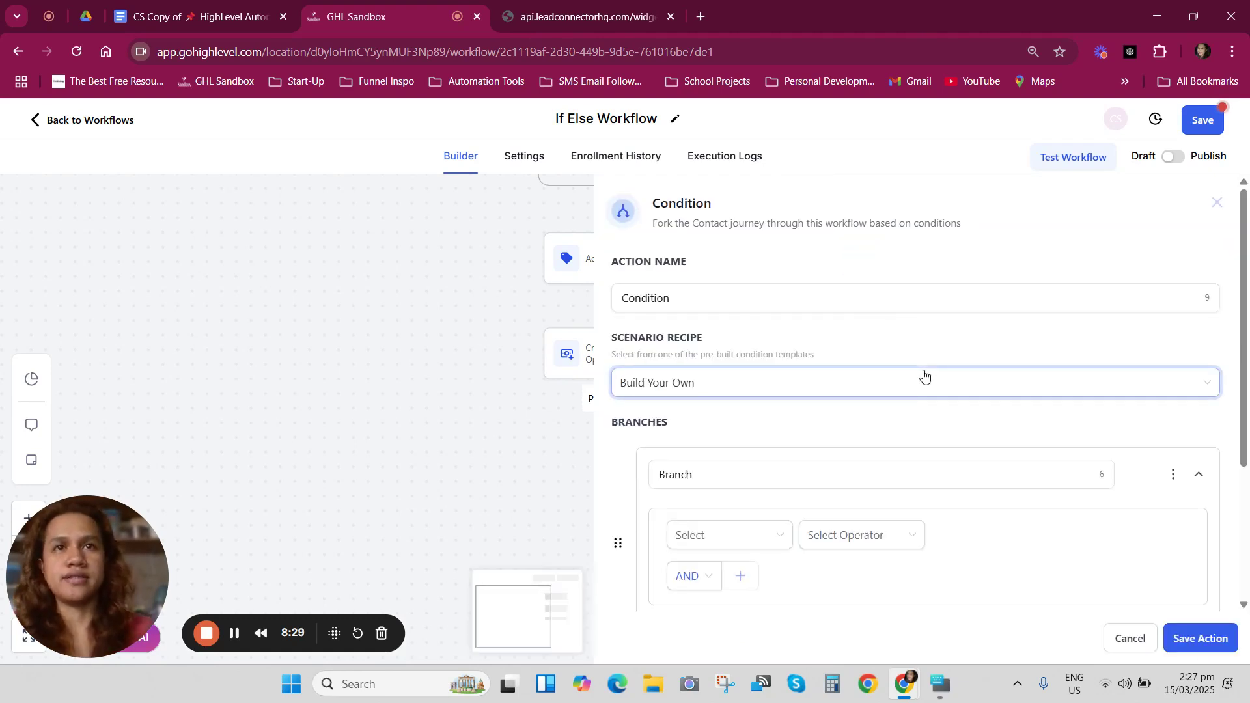
# Name the first branch "Yes" and base its condition on the custom field "Are you ready to book your appointment with us?".
pyautogui.click(690, 474)
pyautogui.doubleClick(690, 475)
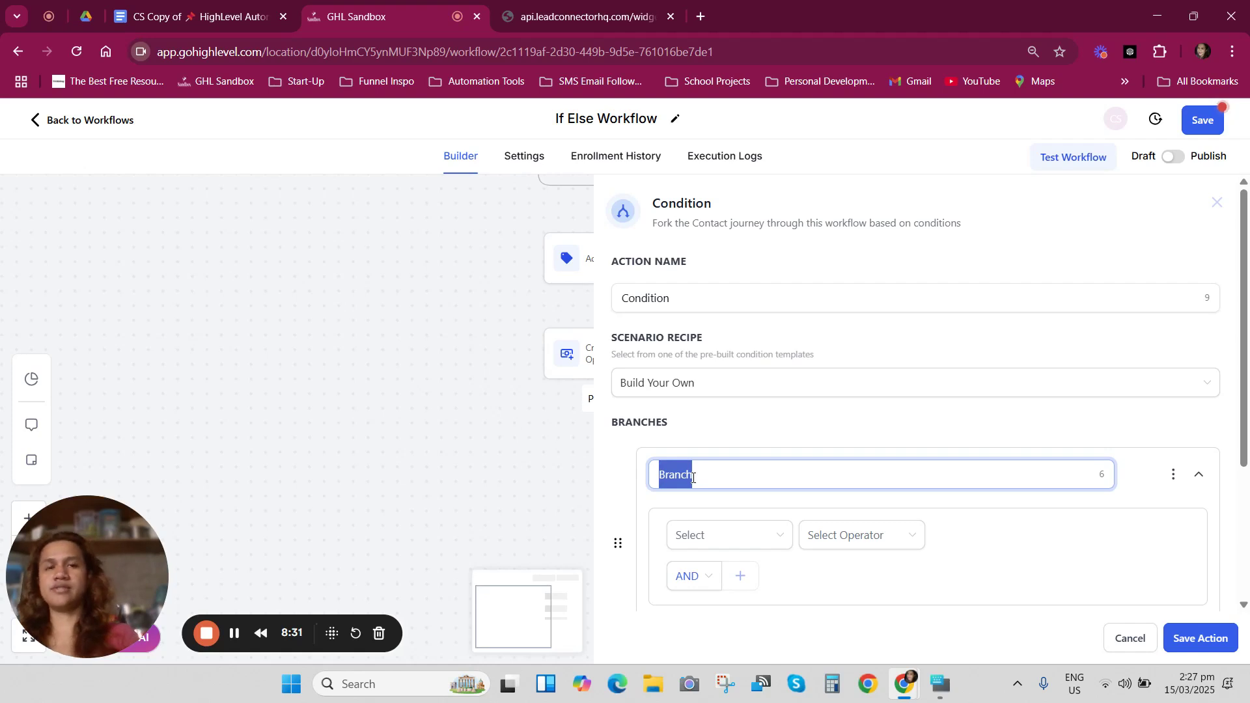
pyautogui.write('Yes')
pyautogui.click(739, 539)
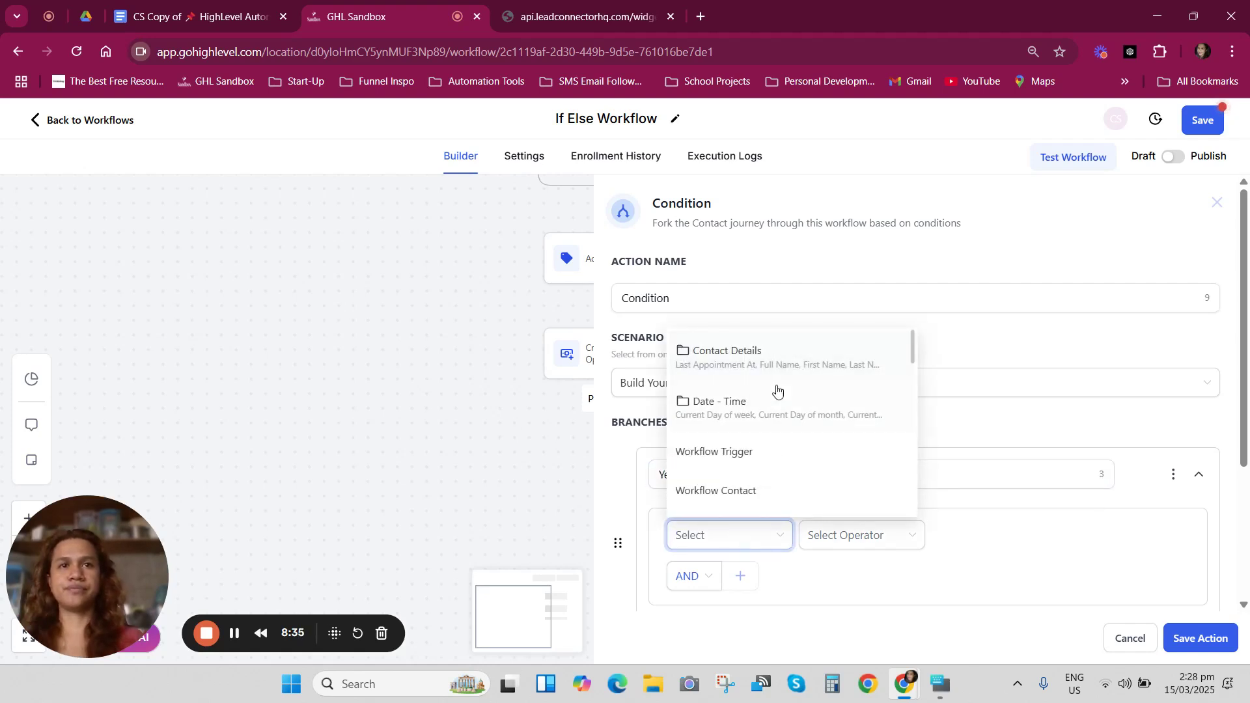
pyautogui.click(769, 355)
pyautogui.scroll(-8, 826, 427)
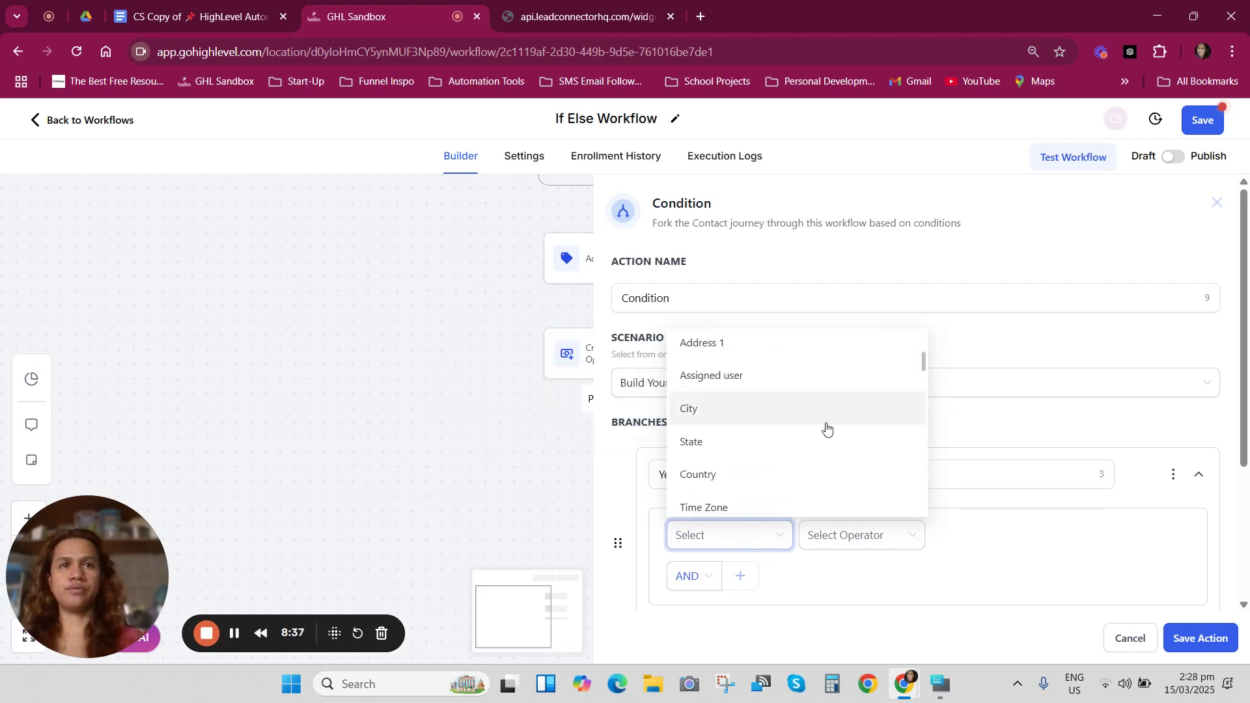
pyautogui.scroll(-3, 821, 451)
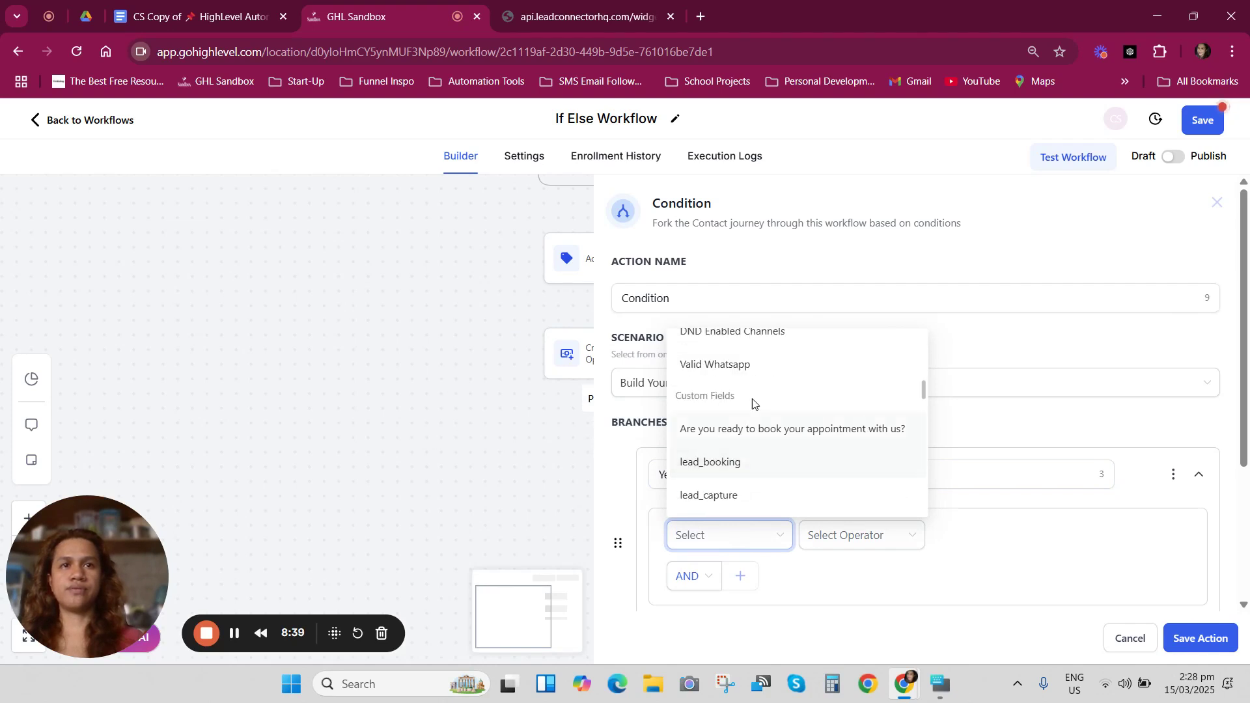
pyautogui.click(749, 434)
# Set the Yes branch condition's operator to Is and its value to "Yes, I'm ready!".
pyautogui.click(837, 543)
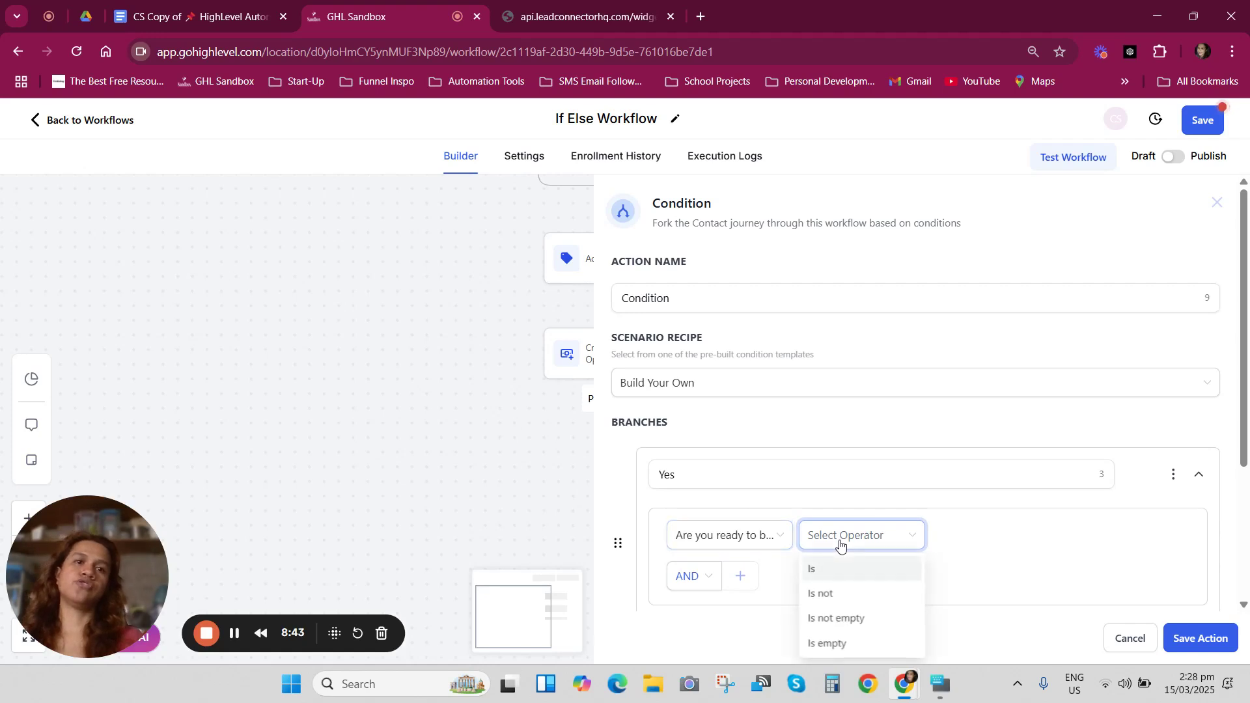
pyautogui.click(838, 569)
pyautogui.click(1013, 536)
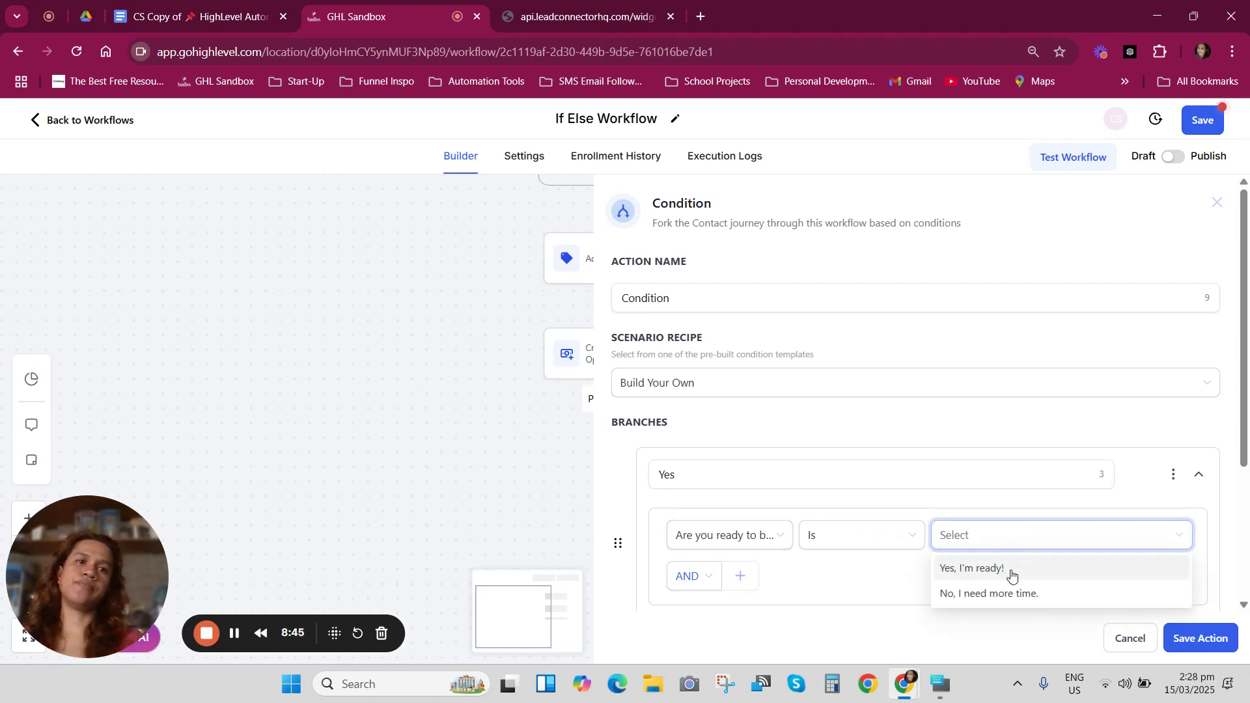
pyautogui.click(1011, 570)
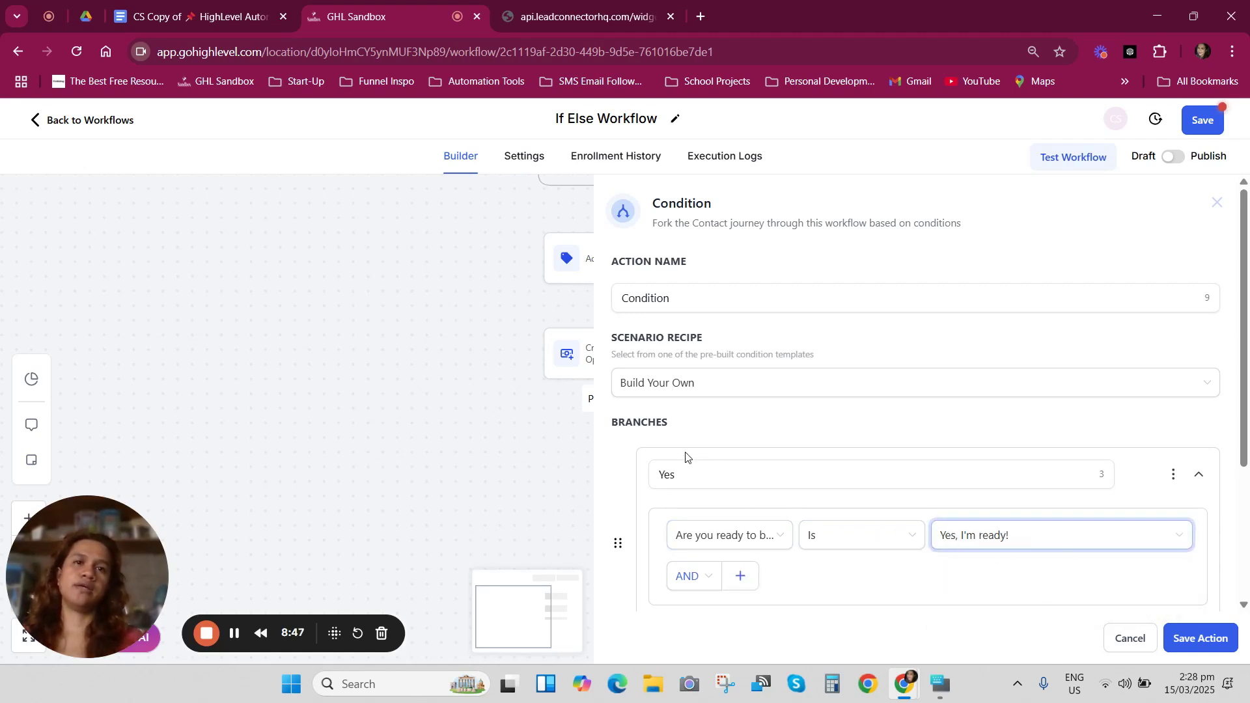
# Rename the None branch to "No" and save the condition action.
pyautogui.scroll(-3, 707, 474)
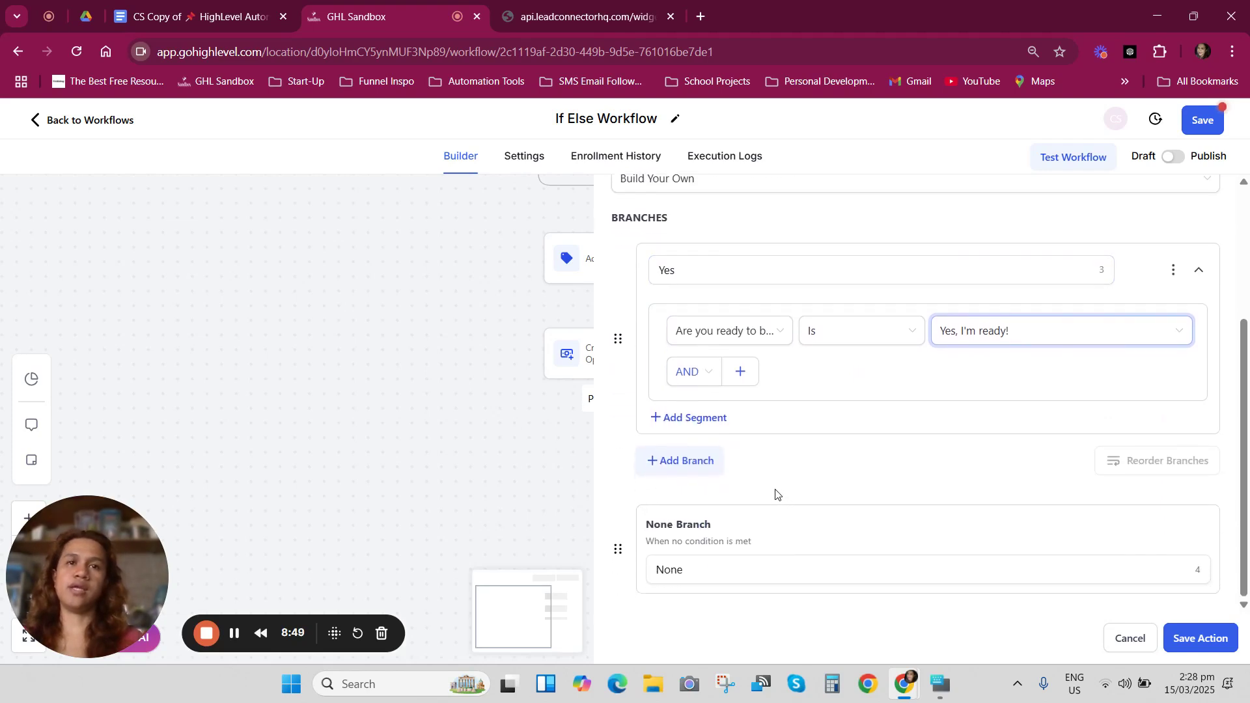
pyautogui.click(692, 572)
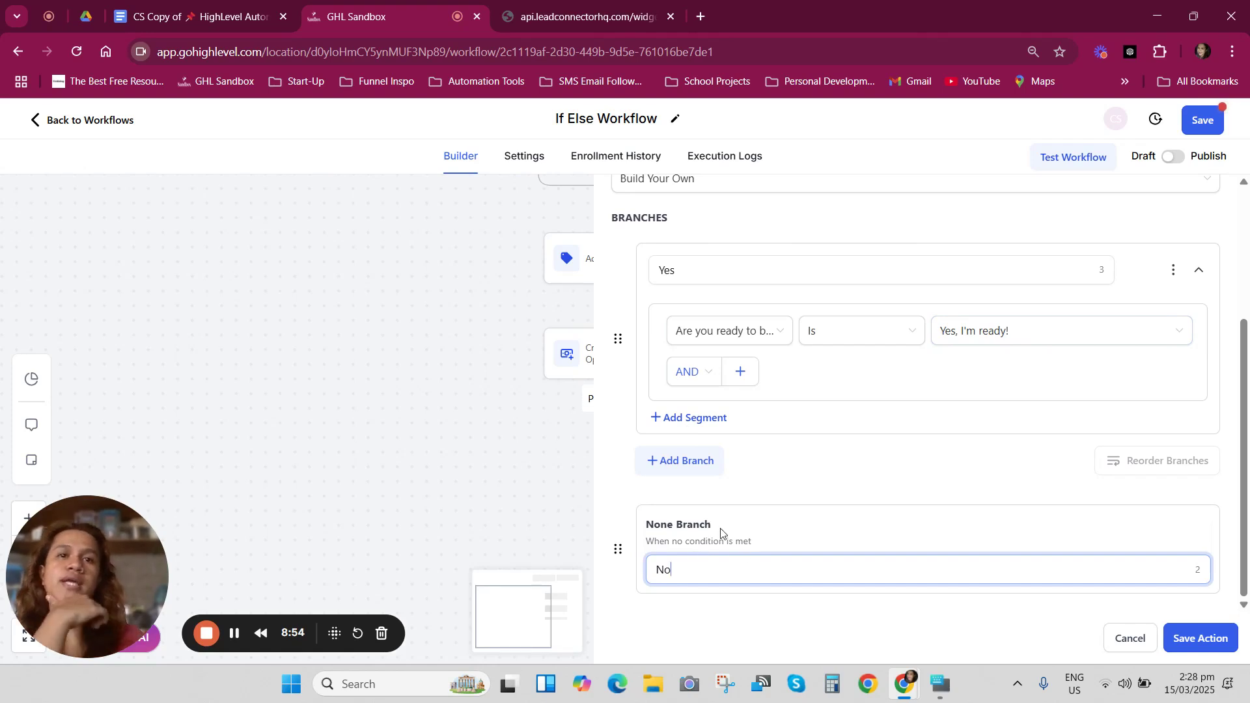
pyautogui.click(1211, 649)
# Add a Send Internal Notification action under the Yes branch and set its type to Notification.
pyautogui.scroll(-3, 879, 455)
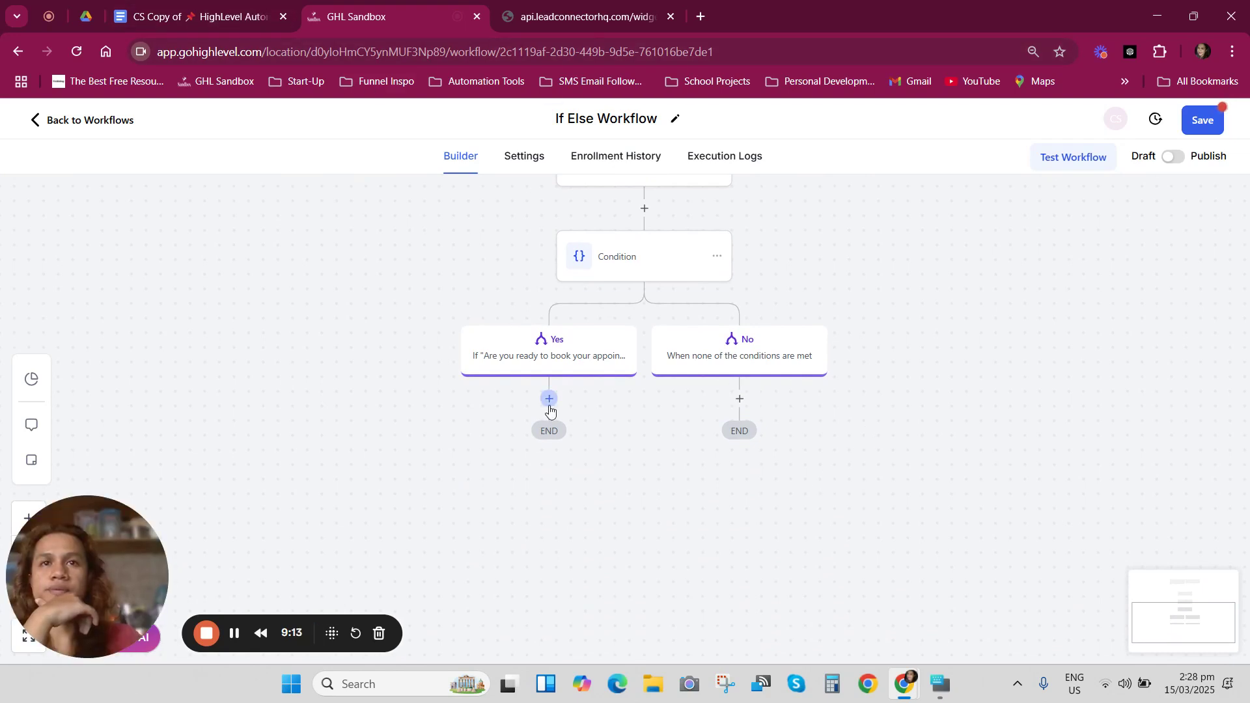
pyautogui.click(549, 399)
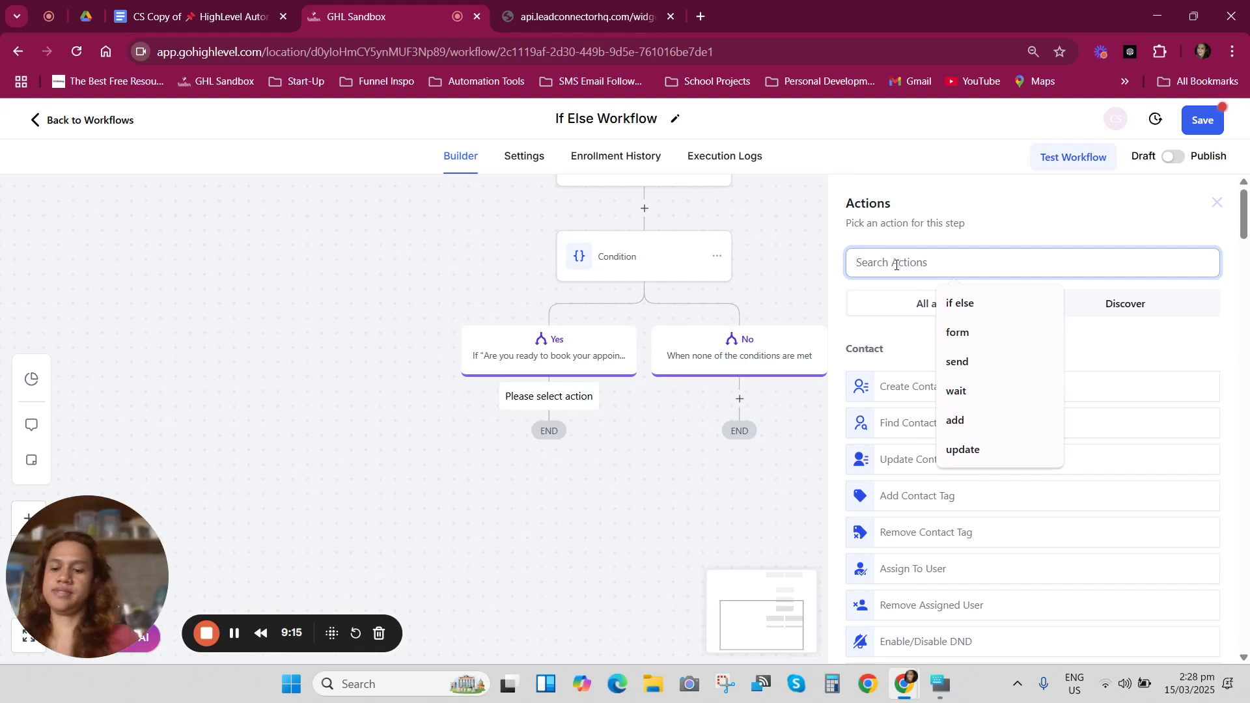
pyautogui.write('send not')
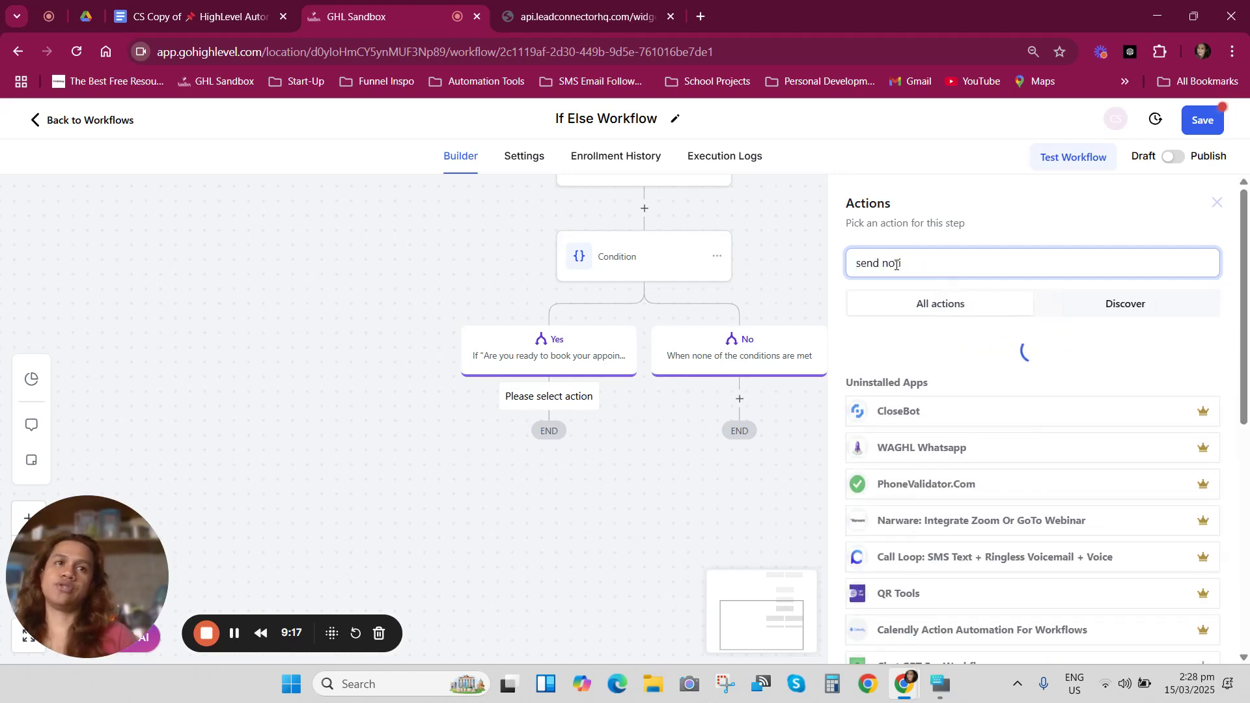
pyautogui.write('i======')
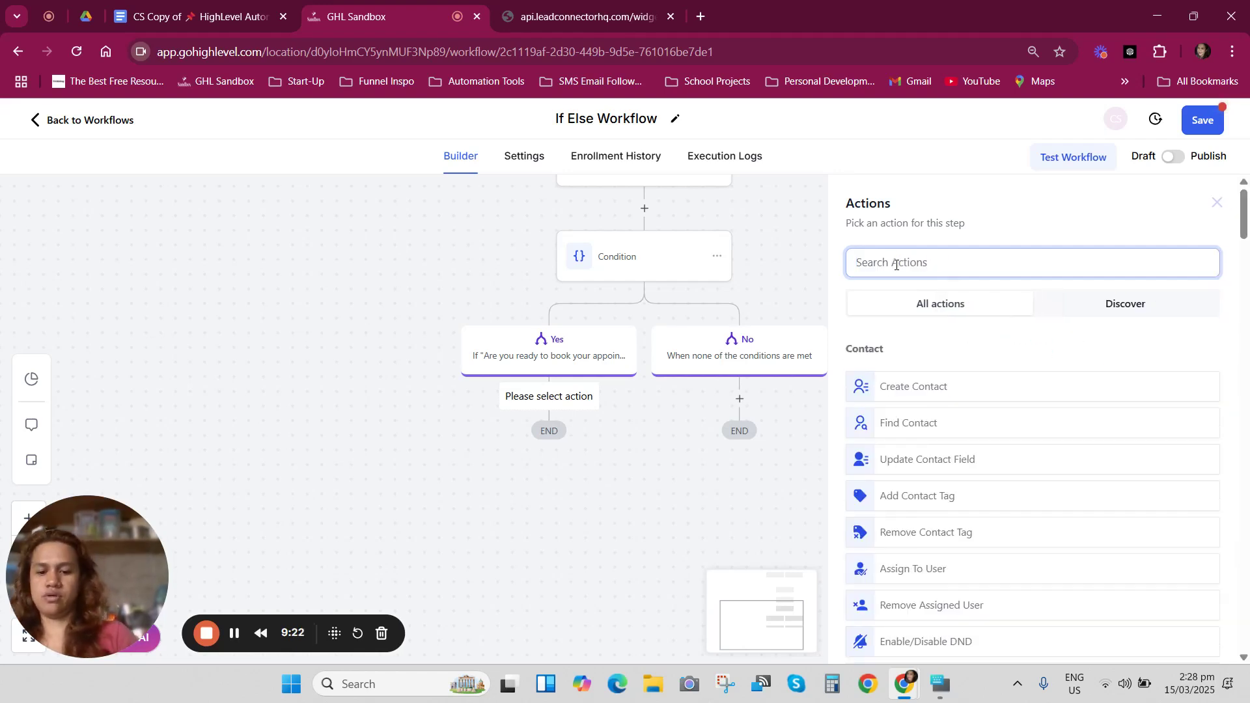
pyautogui.write('notificati')
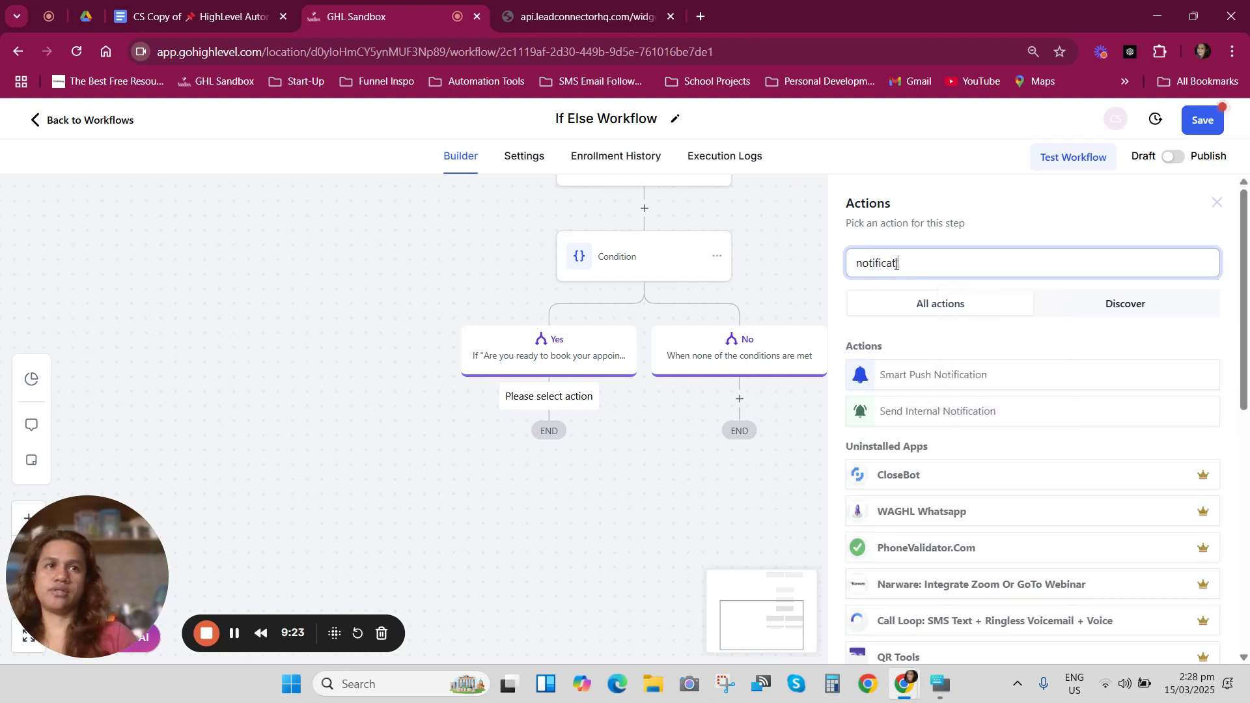
pyautogui.click(908, 410)
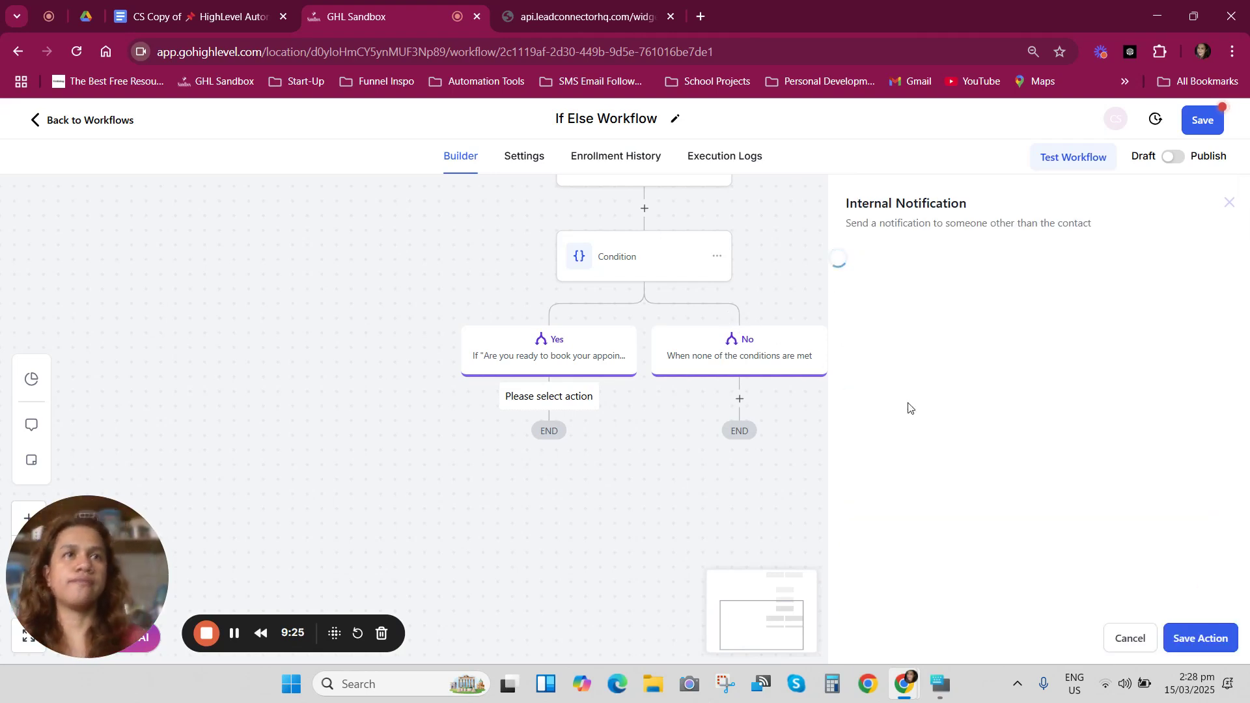
pyautogui.click(923, 352)
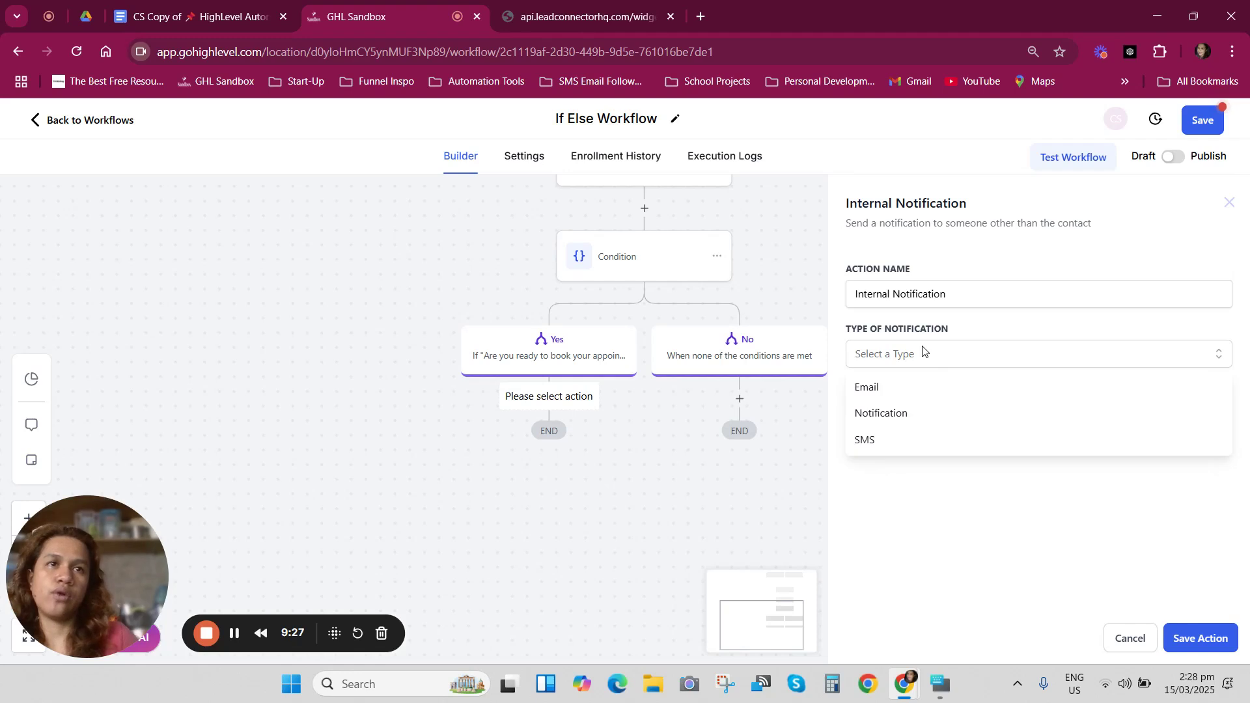
pyautogui.click(901, 412)
# Title the notification "{{contact.name}} is ready to book an appointment", using the contact's Full Name custom value.
pyautogui.click(903, 409)
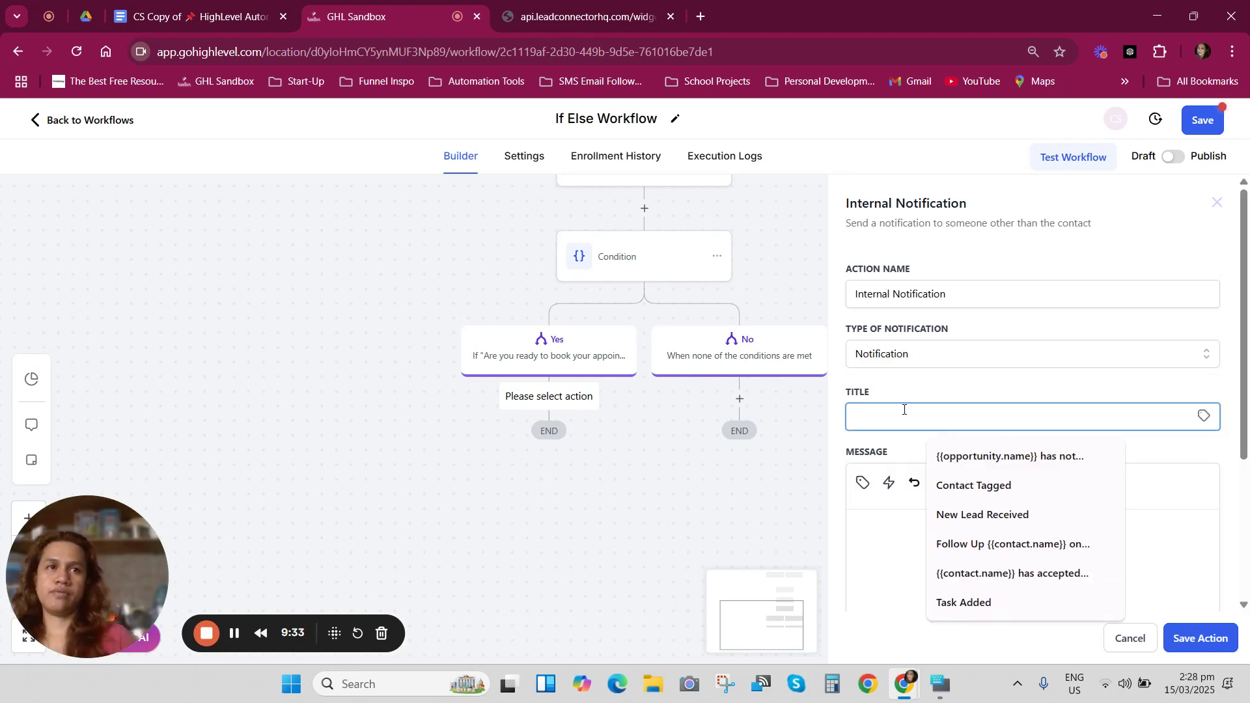
pyautogui.click(1202, 416)
pyautogui.click(1190, 463)
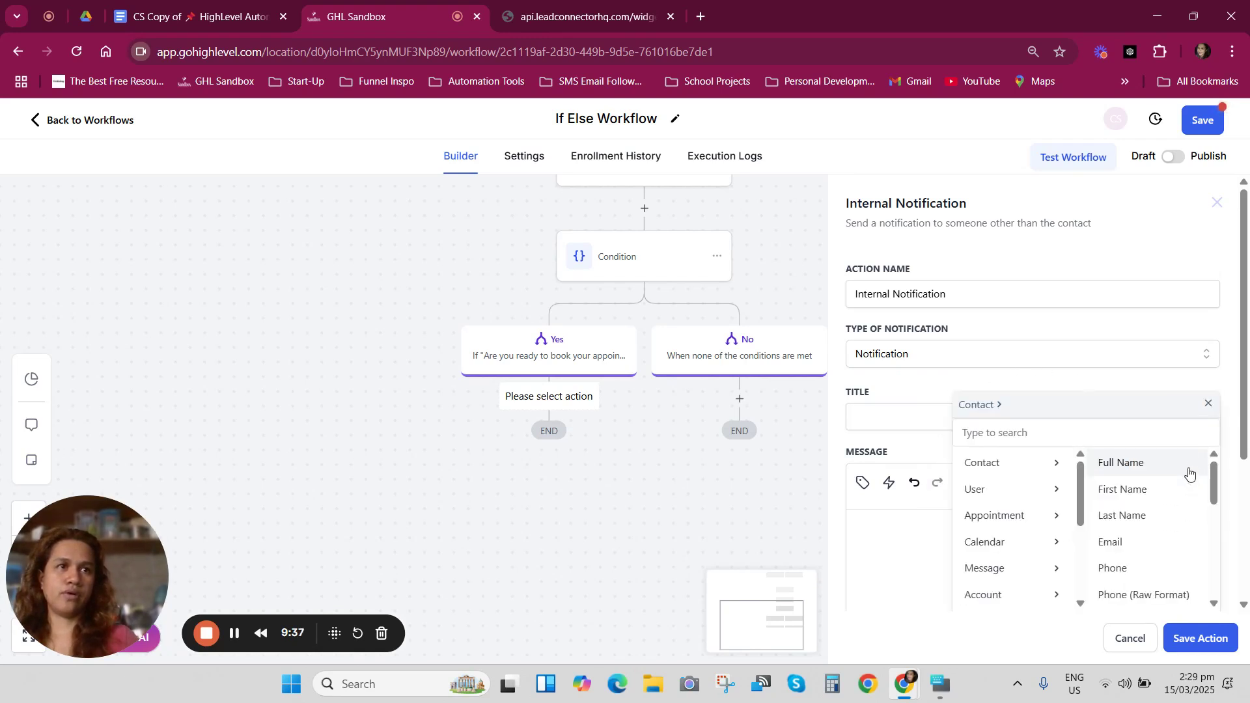
pyautogui.click(1107, 464)
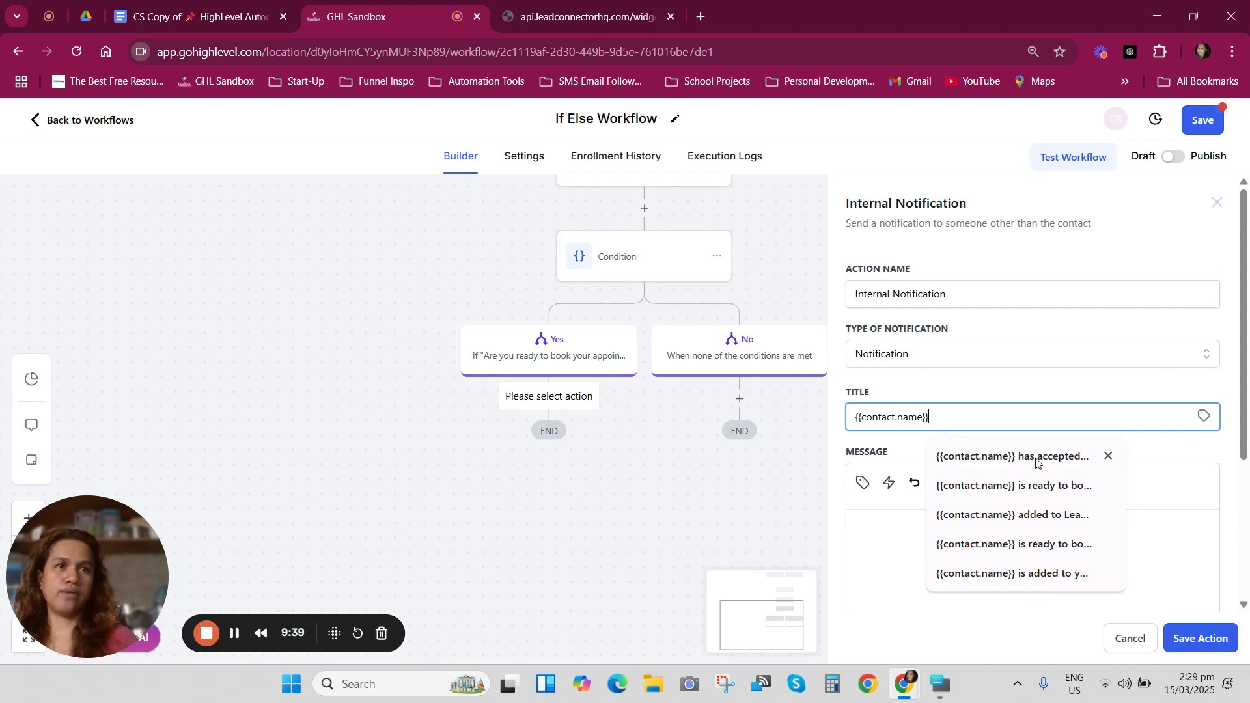
pyautogui.write('is ready to book an appoitnmen')
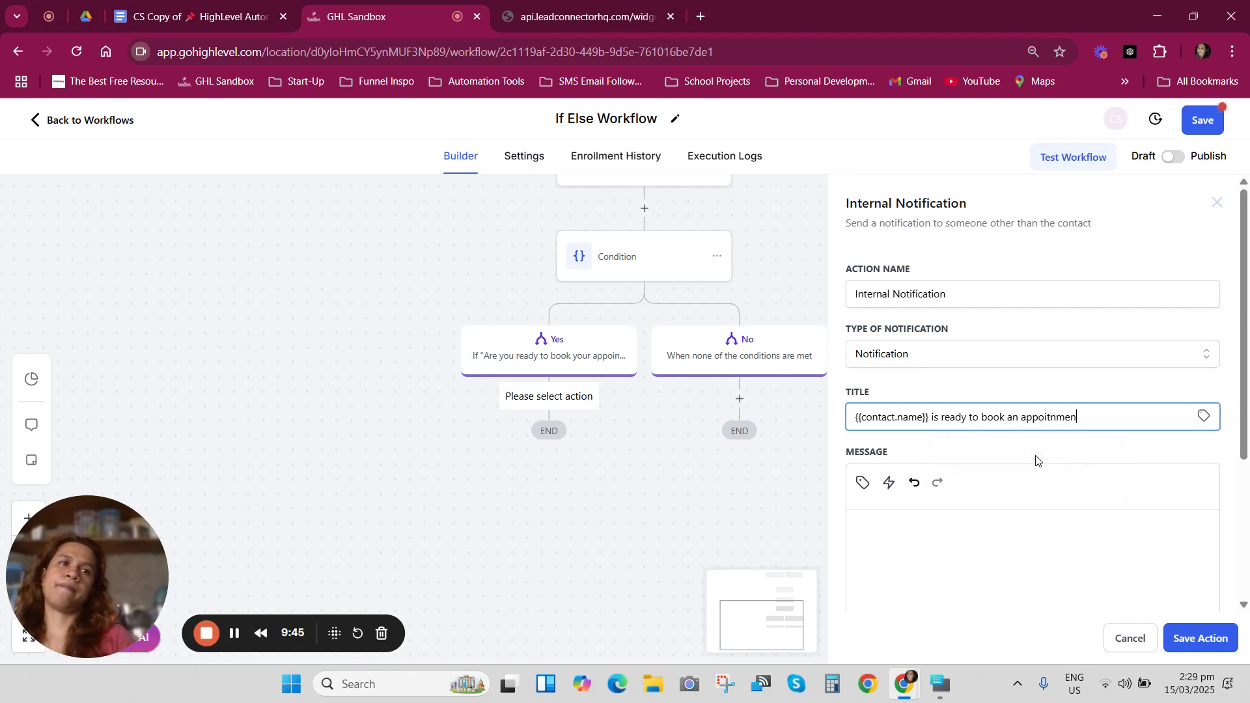
pyautogui.press('BackSpace')
pyautogui.press('BackSpace')
pyautogui.press('BackSpace')
pyautogui.press('BackSpace')
pyautogui.press('BackSpace')
pyautogui.write('ntment')
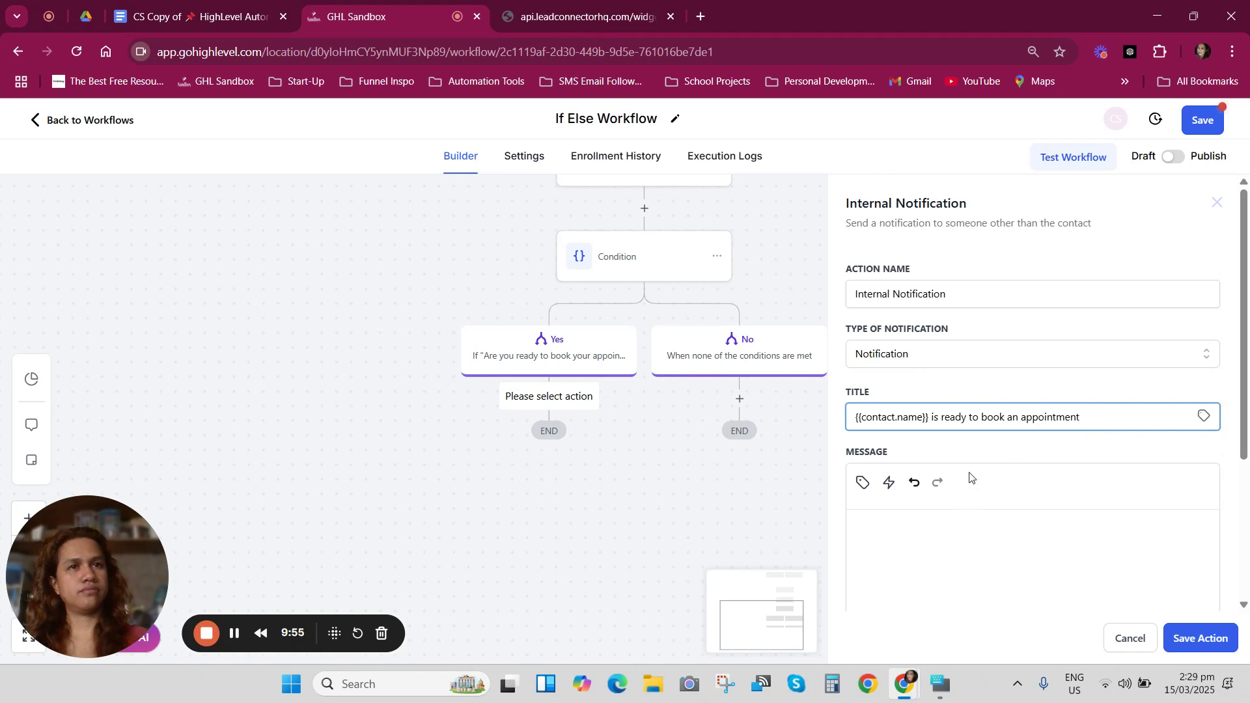
# Write the notification message "Your new lead is ready to book an appointment.".
pyautogui.click(901, 525)
pyautogui.write('You rn')
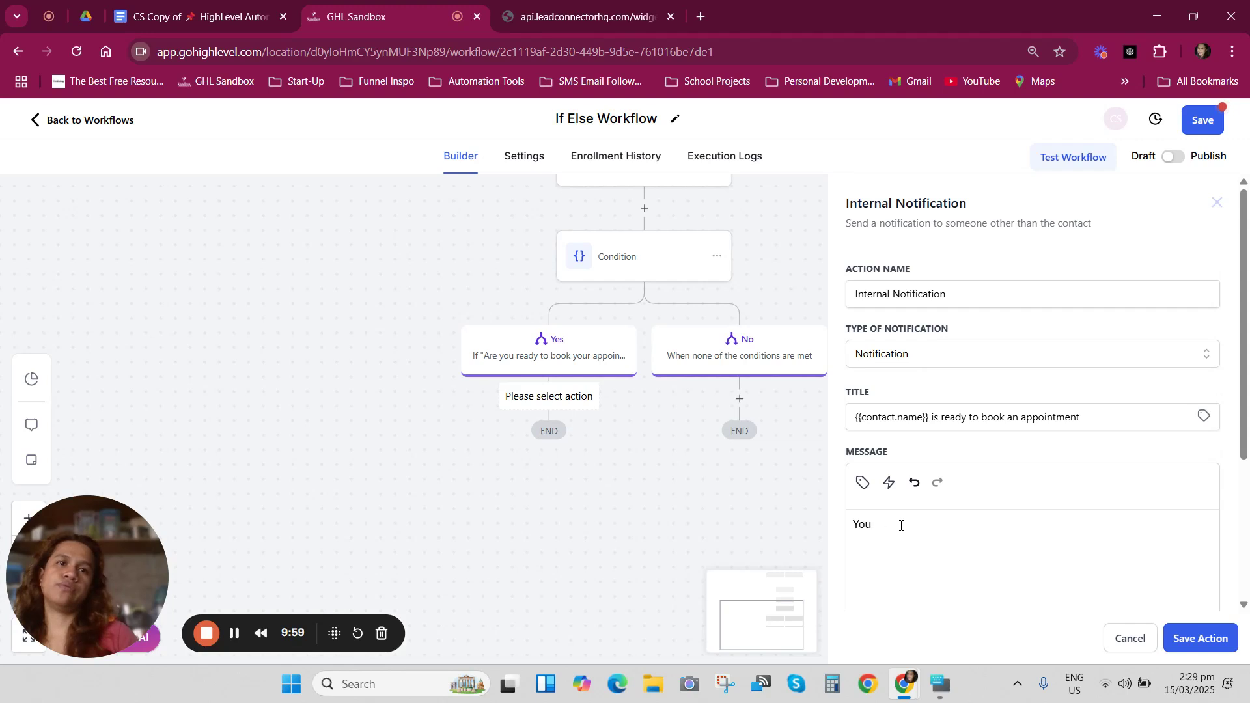
pyautogui.press('BackSpace')
pyautogui.write('new lead is ready to book an')
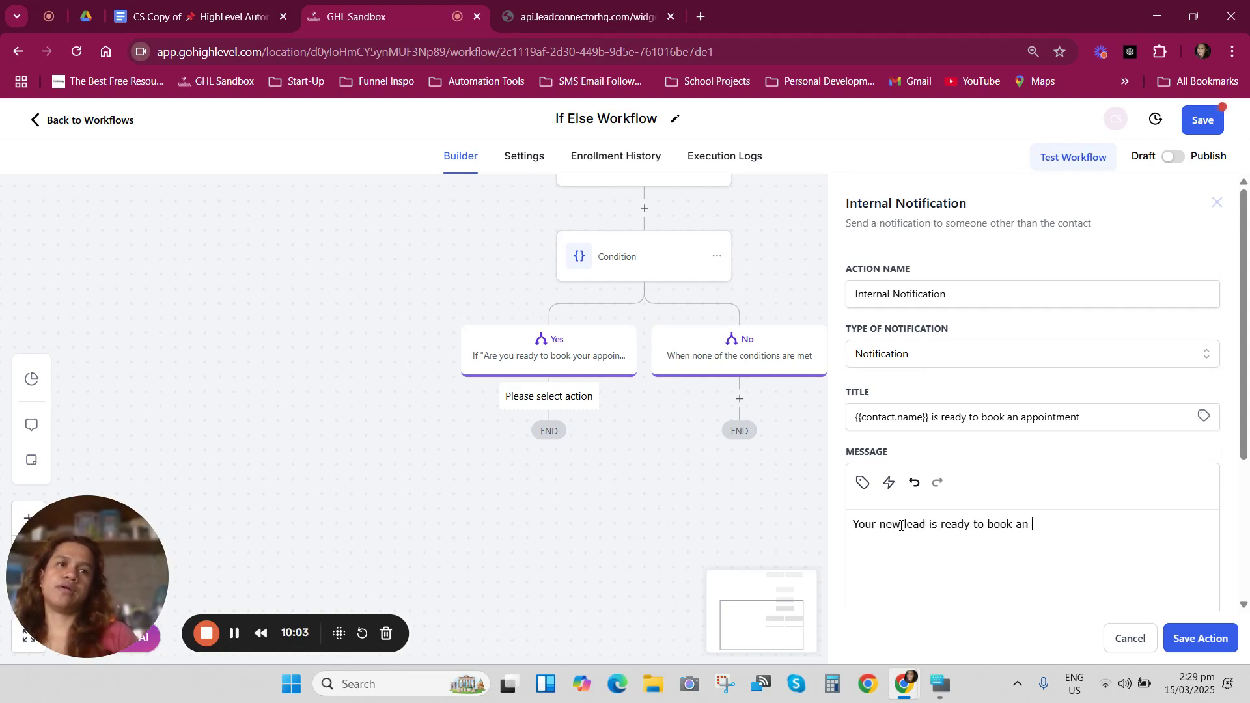
pyautogui.write('m')
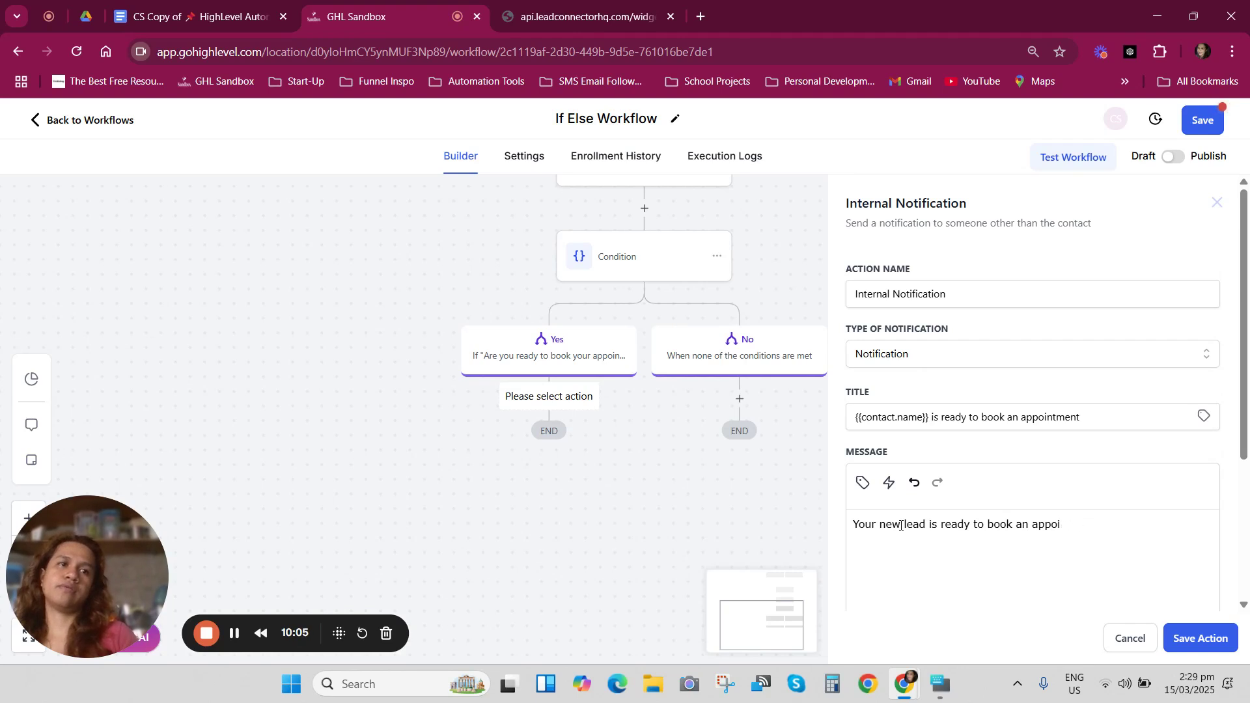
pyautogui.write('nt.')
# Set the notification's redirect page to Opportunity.
pyautogui.scroll(-3, 900, 525)
pyautogui.click(900, 527)
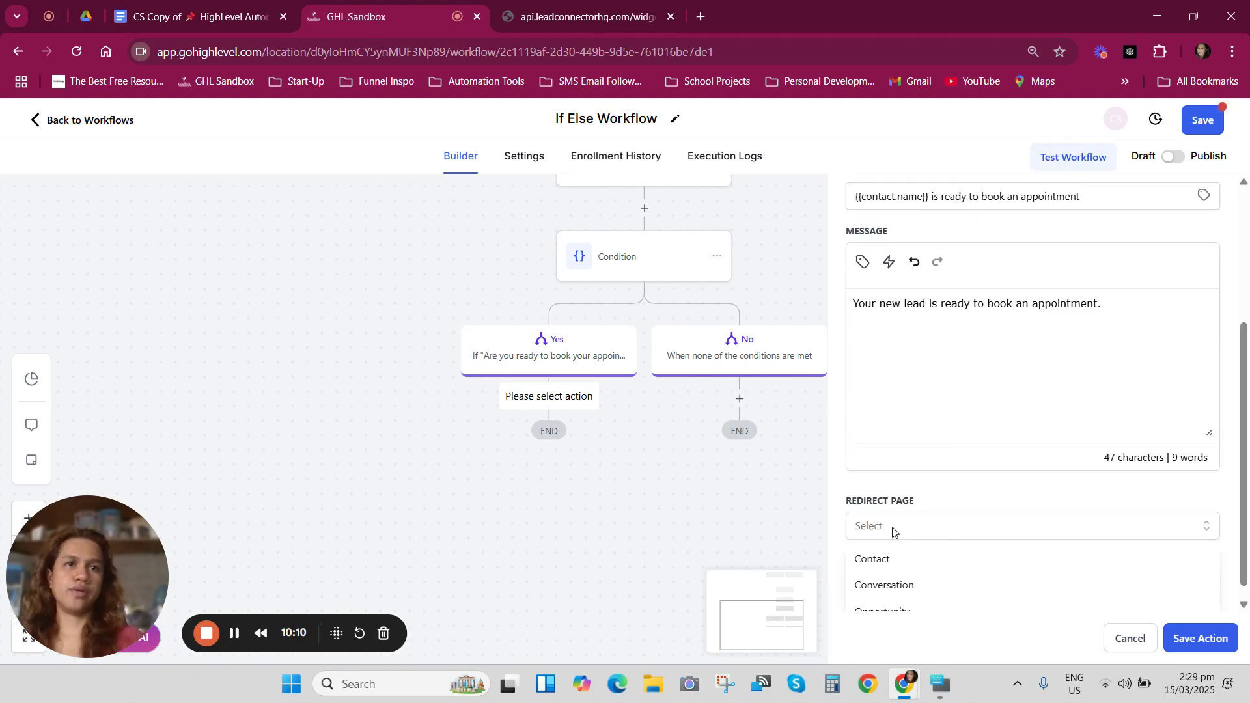
pyautogui.scroll(-1, 980, 514)
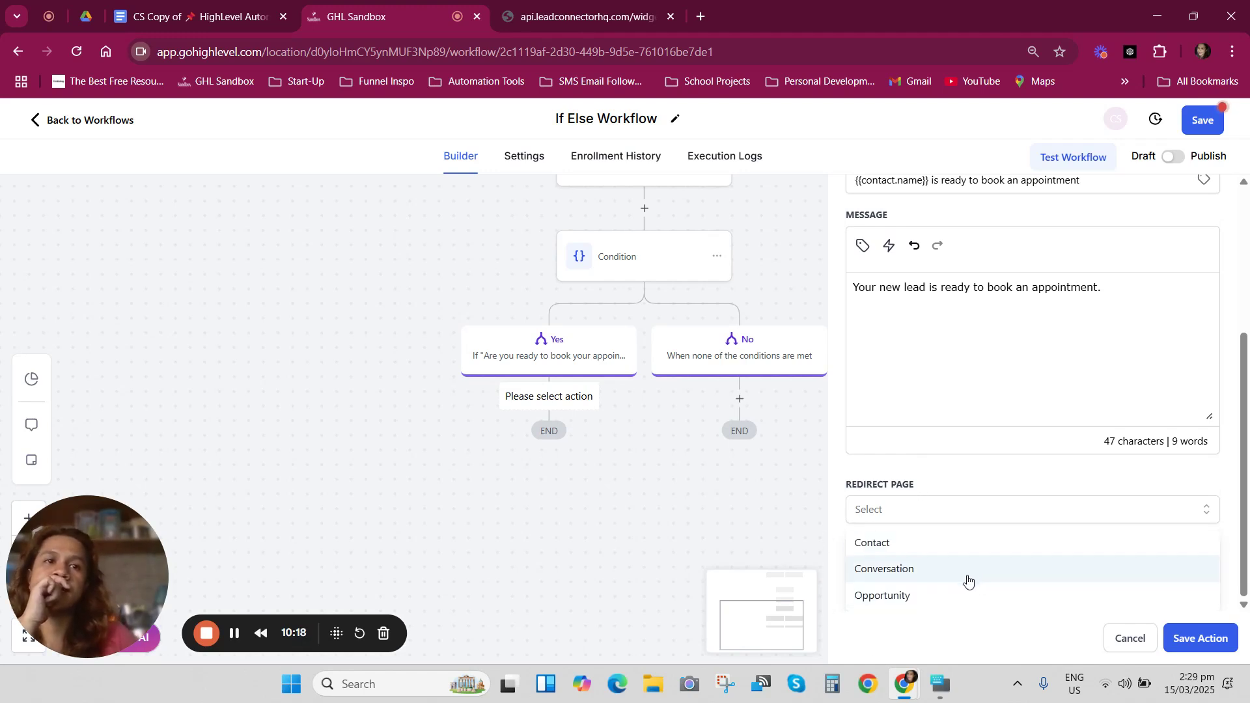
pyautogui.click(965, 602)
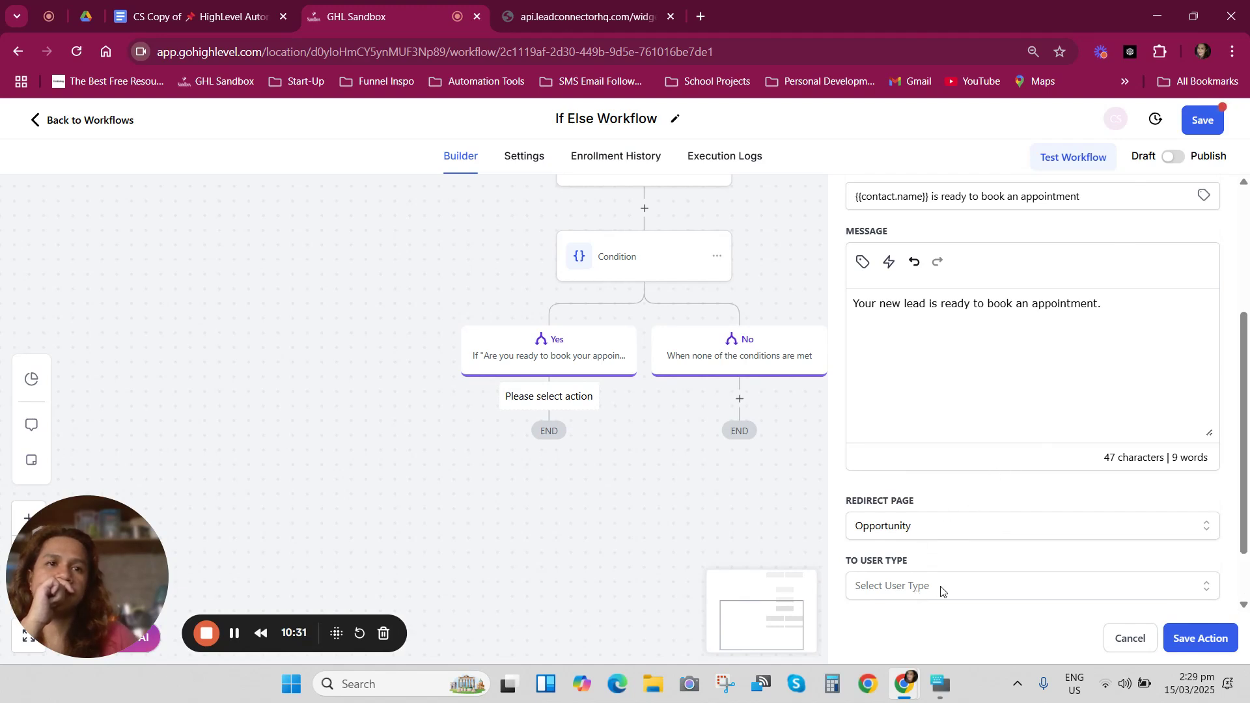
# Send the notification to a Particular User, choose the account user as recipient, and save the action.
pyautogui.click(1102, 586)
pyautogui.click(942, 569)
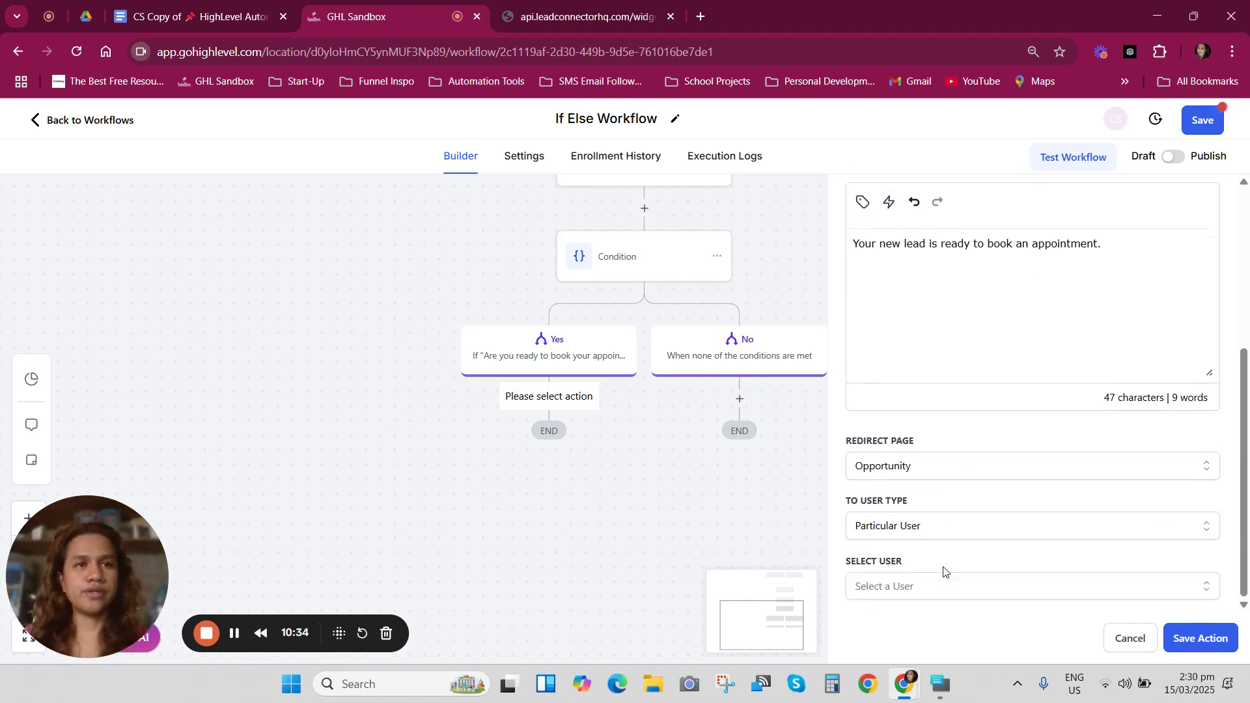
pyautogui.click(901, 584)
pyautogui.write('car')
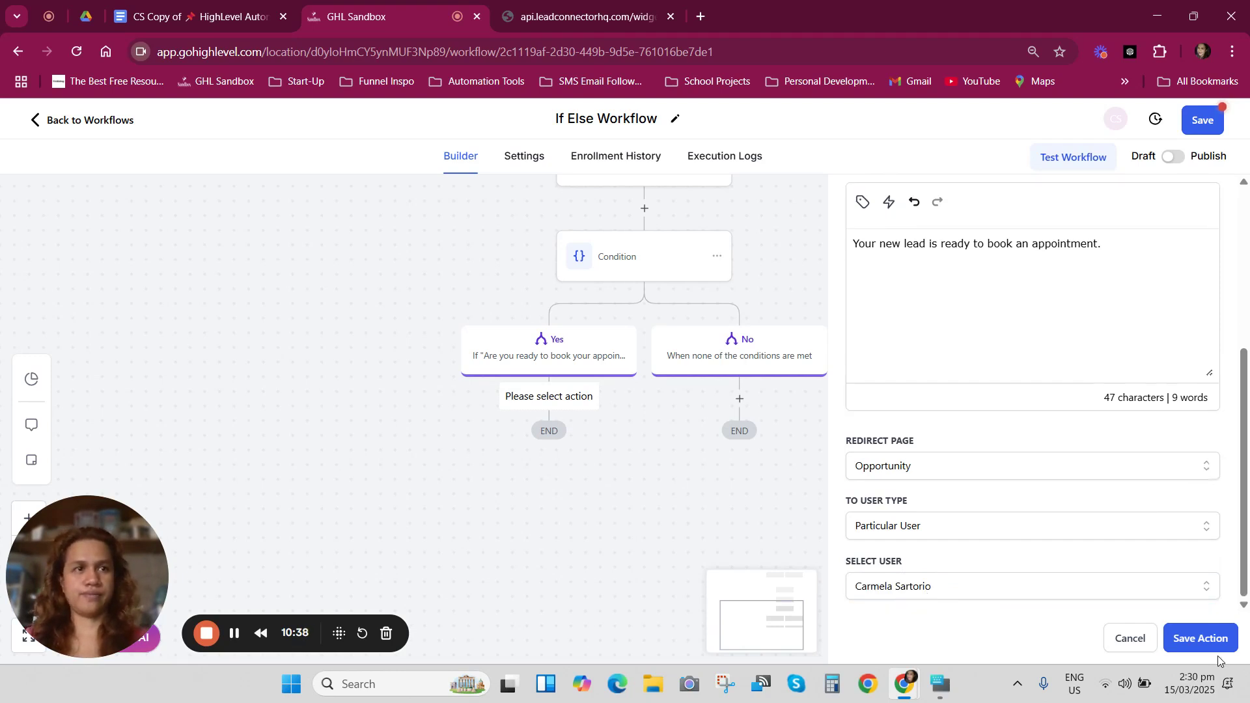
pyautogui.click(1203, 643)
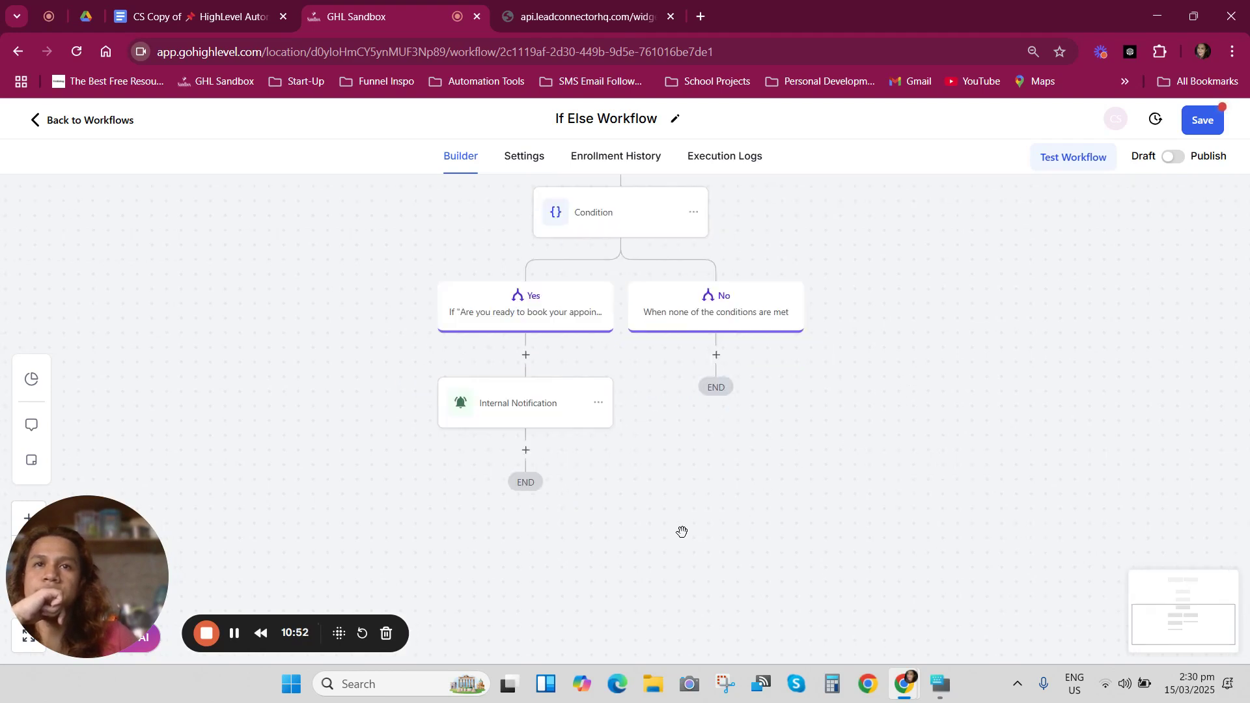
# Add a Send Email action after the Internal Notification in the Yes branch.
pyautogui.moveTo(681, 531); pyautogui.dragTo(738, 537)
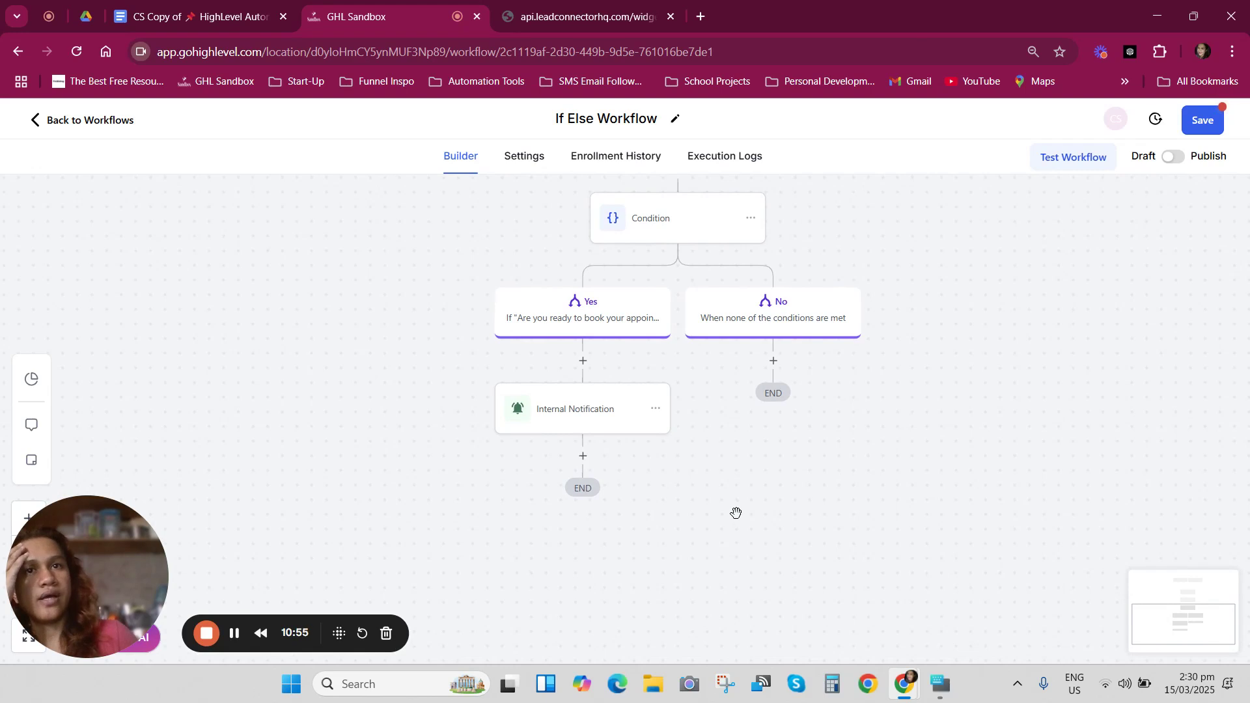
pyautogui.click(582, 455)
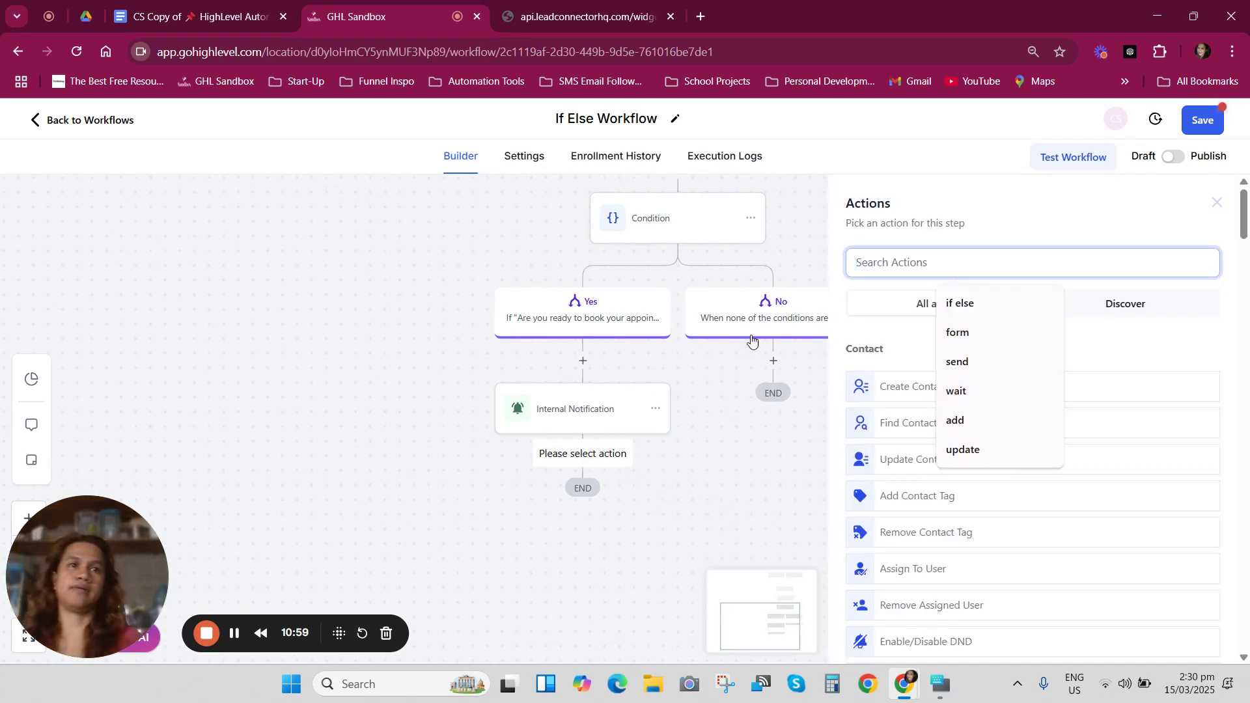
pyautogui.write('Send')
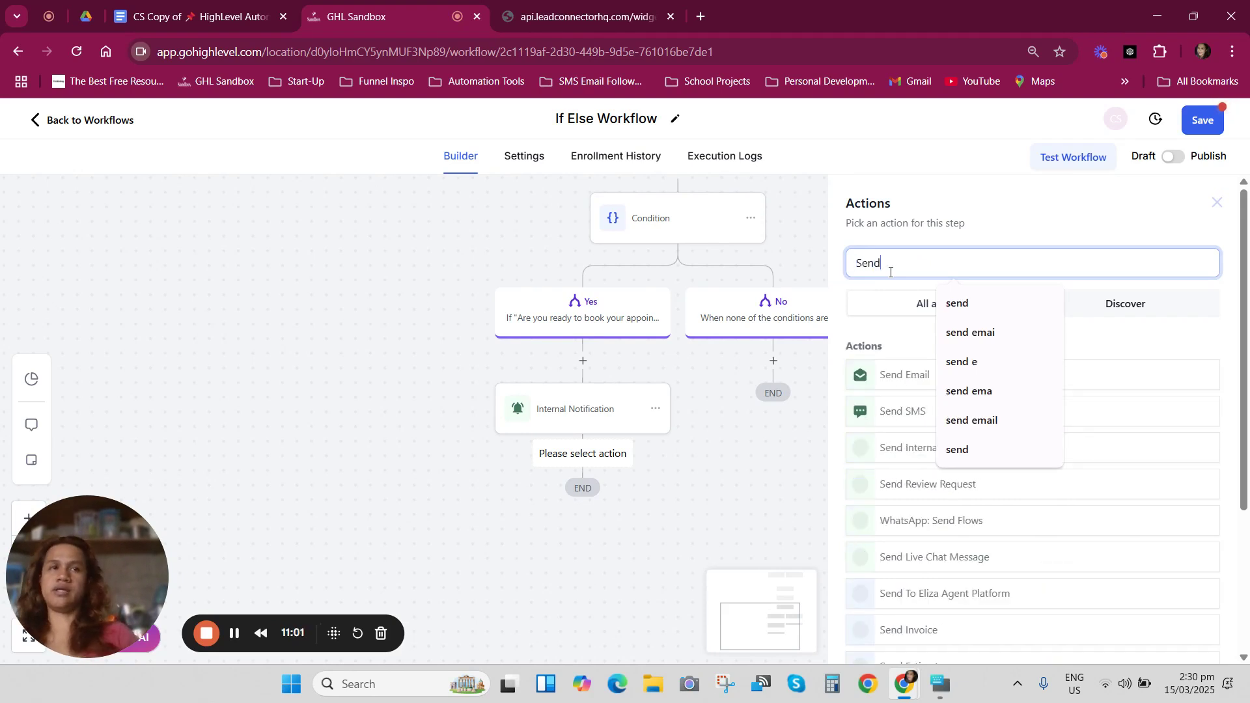
pyautogui.click(915, 374)
# Set the email subject to "Let's Book Your Appointment".
pyautogui.click(913, 518)
pyautogui.write("Let's book")
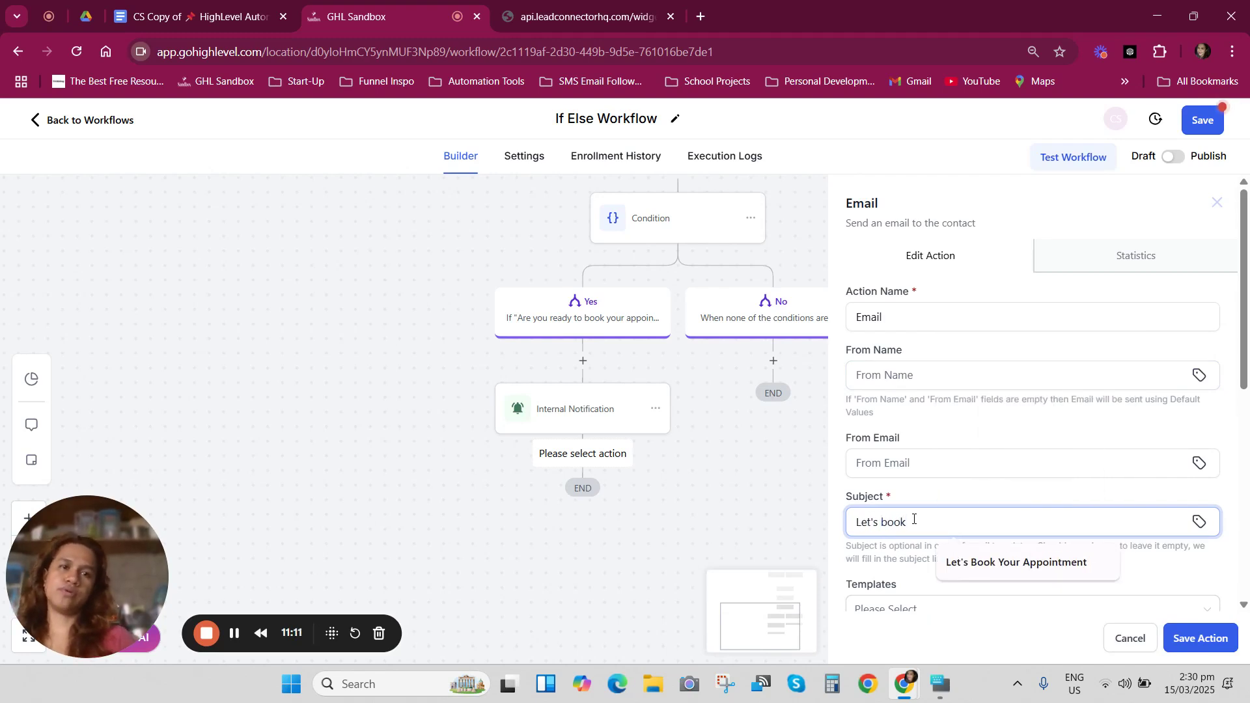
pyautogui.press('BackSpace')
pyautogui.press('BackSpace')
pyautogui.write('Book Your Appointme')
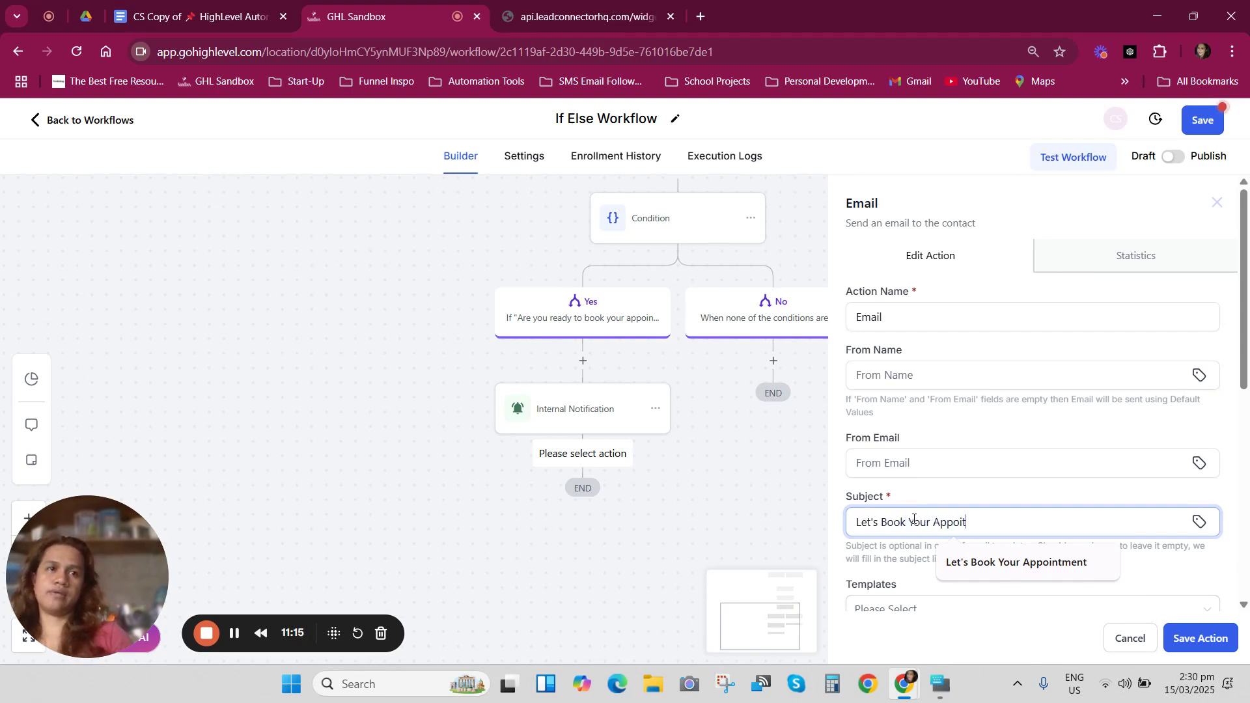
pyautogui.write('nt')
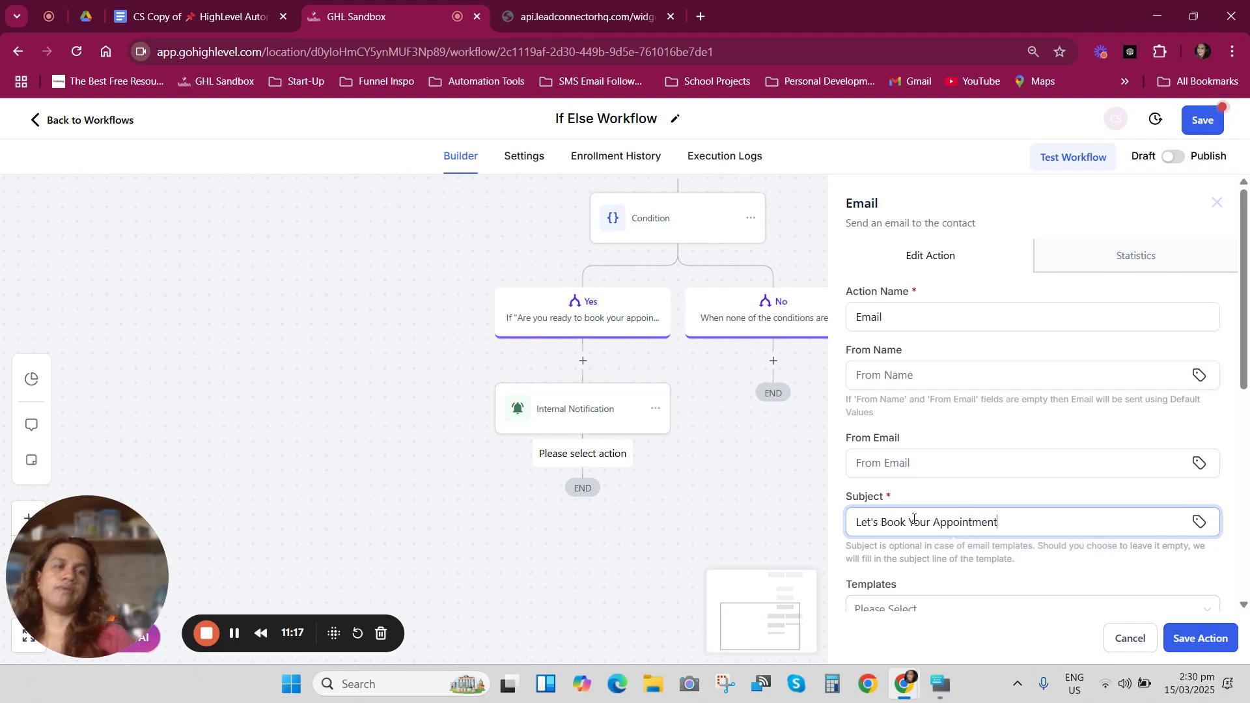
# Start the email message with the greeting "Hi {{contact.first_name}}," using the contact's First Name custom value.
pyautogui.scroll(-2, 915, 496)
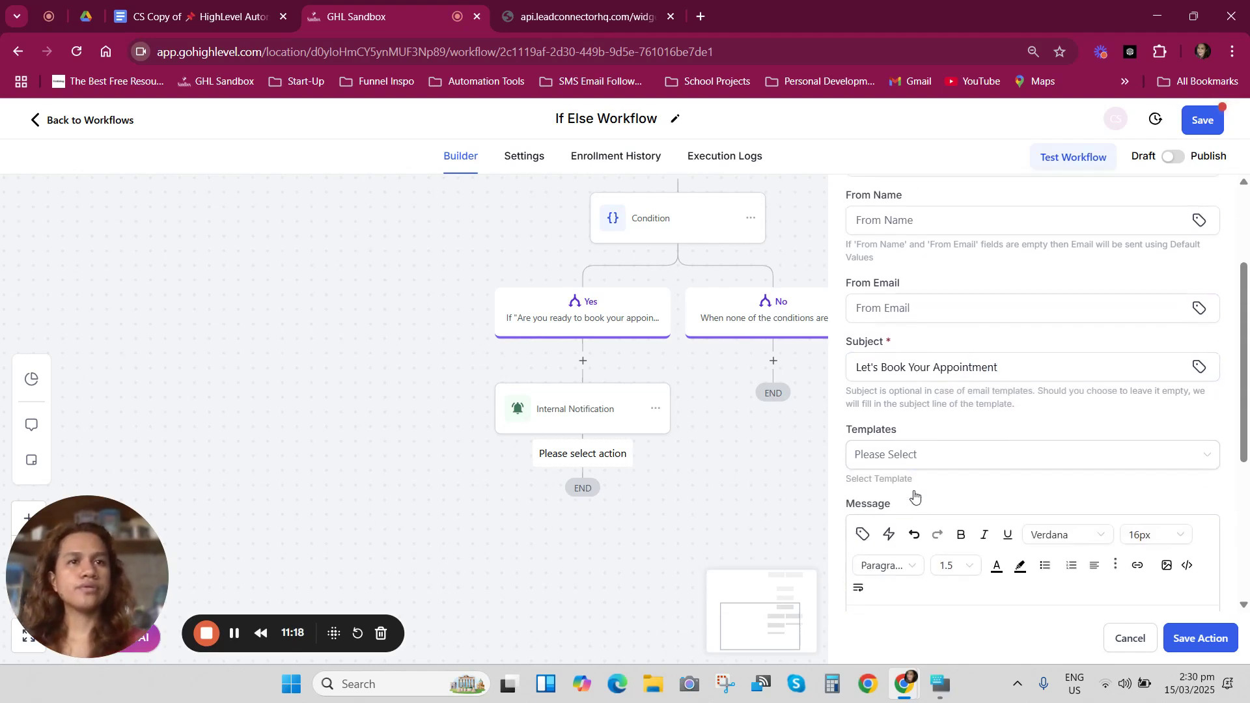
pyautogui.scroll(-2, 988, 569)
pyautogui.click(883, 447)
pyautogui.write('H')
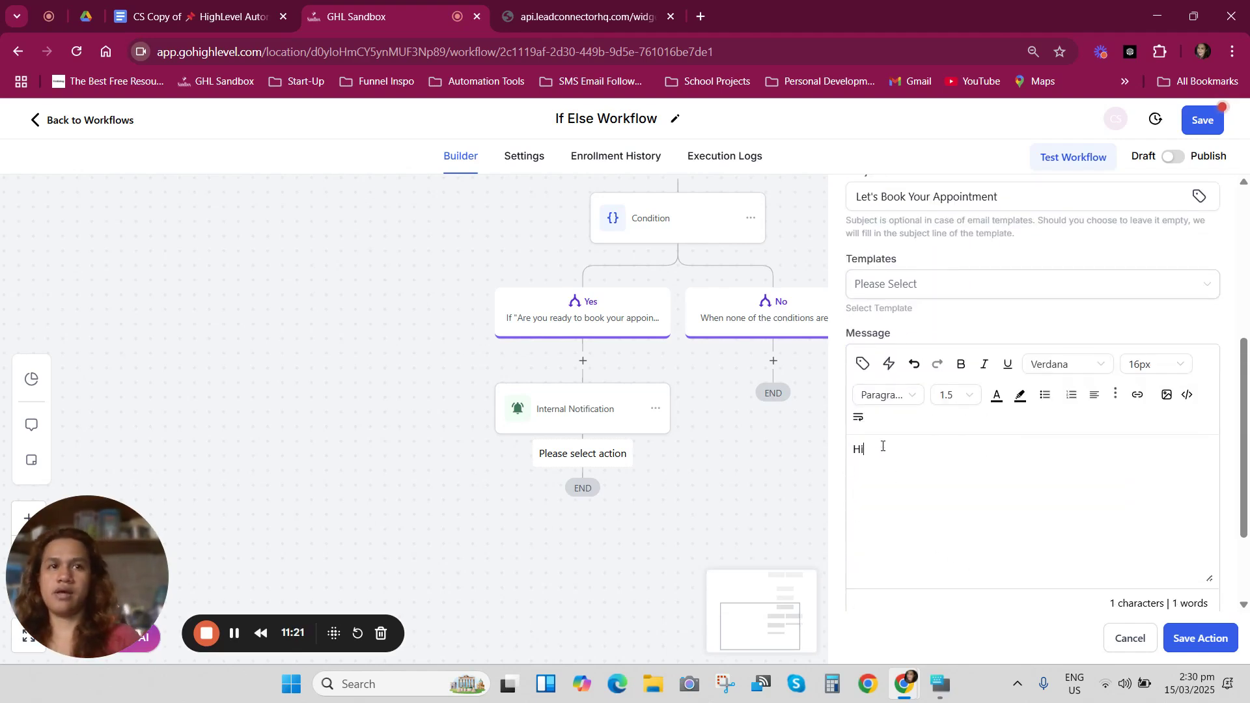
pyautogui.write('i')
pyautogui.click(862, 363)
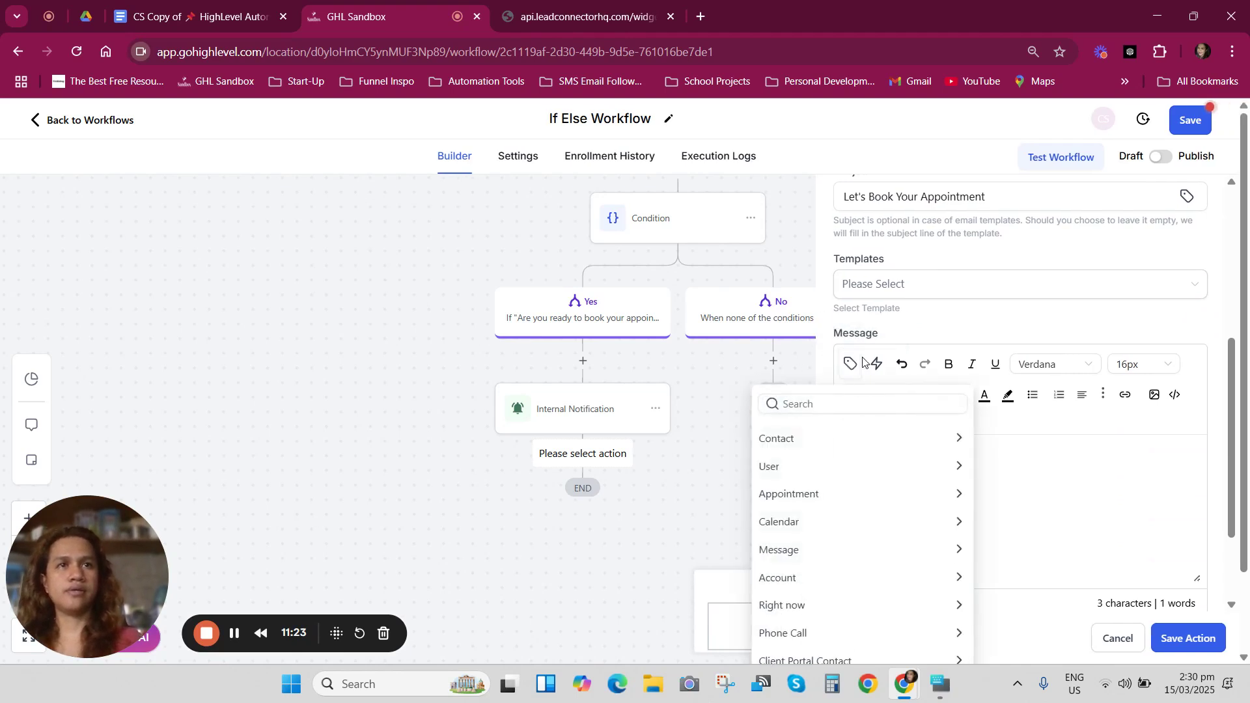
pyautogui.click(960, 439)
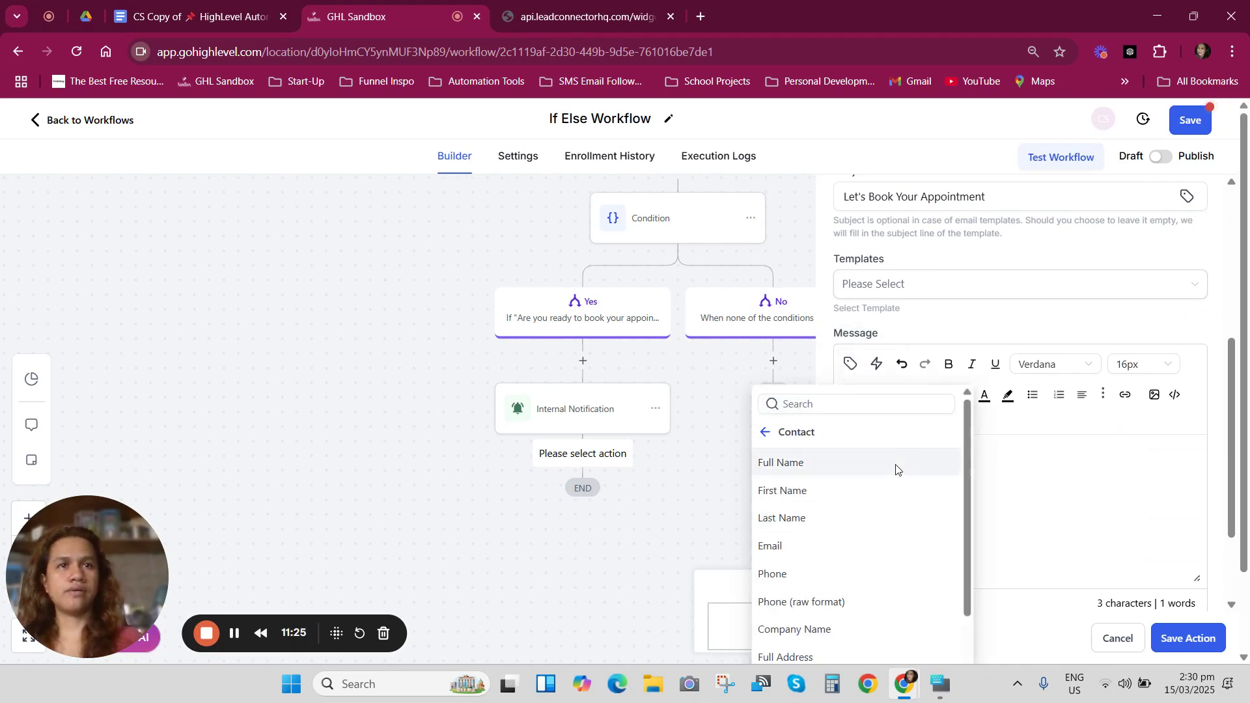
pyautogui.click(868, 498)
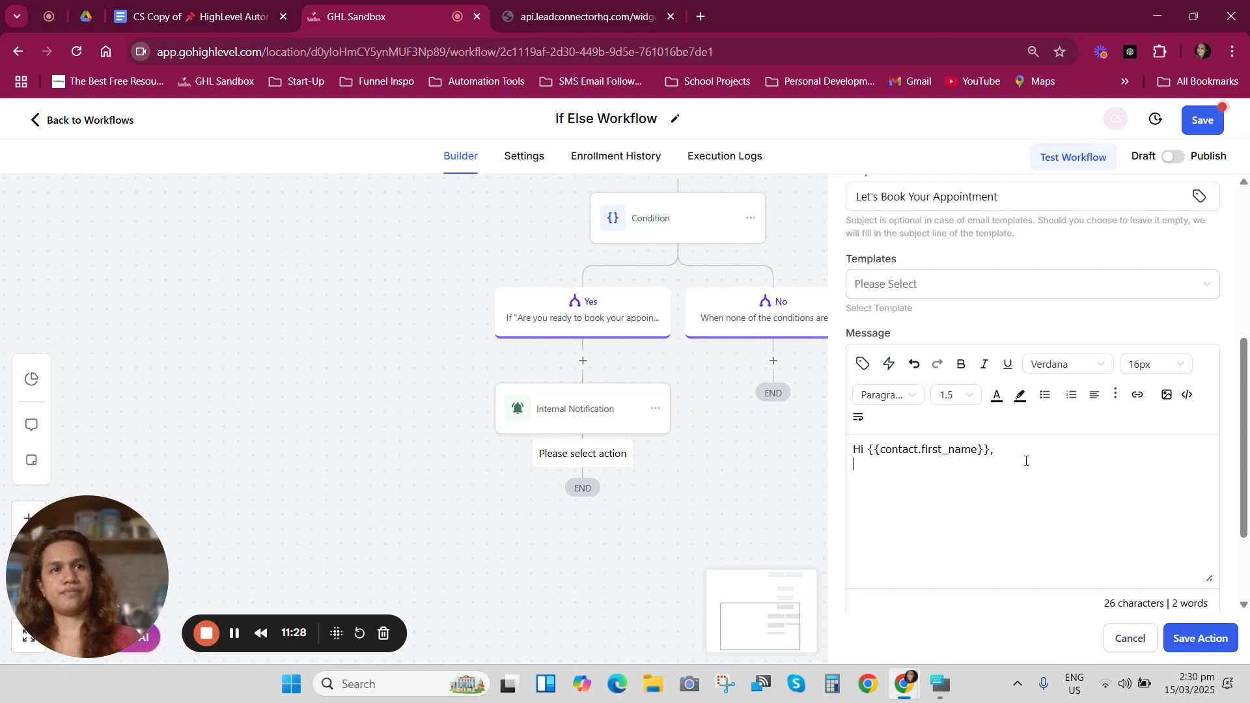
# Write the email's opening paragraph: "Thanks for your response. We understand that you are now ready to book your appointment.".
pyautogui.write('Thanks for re')
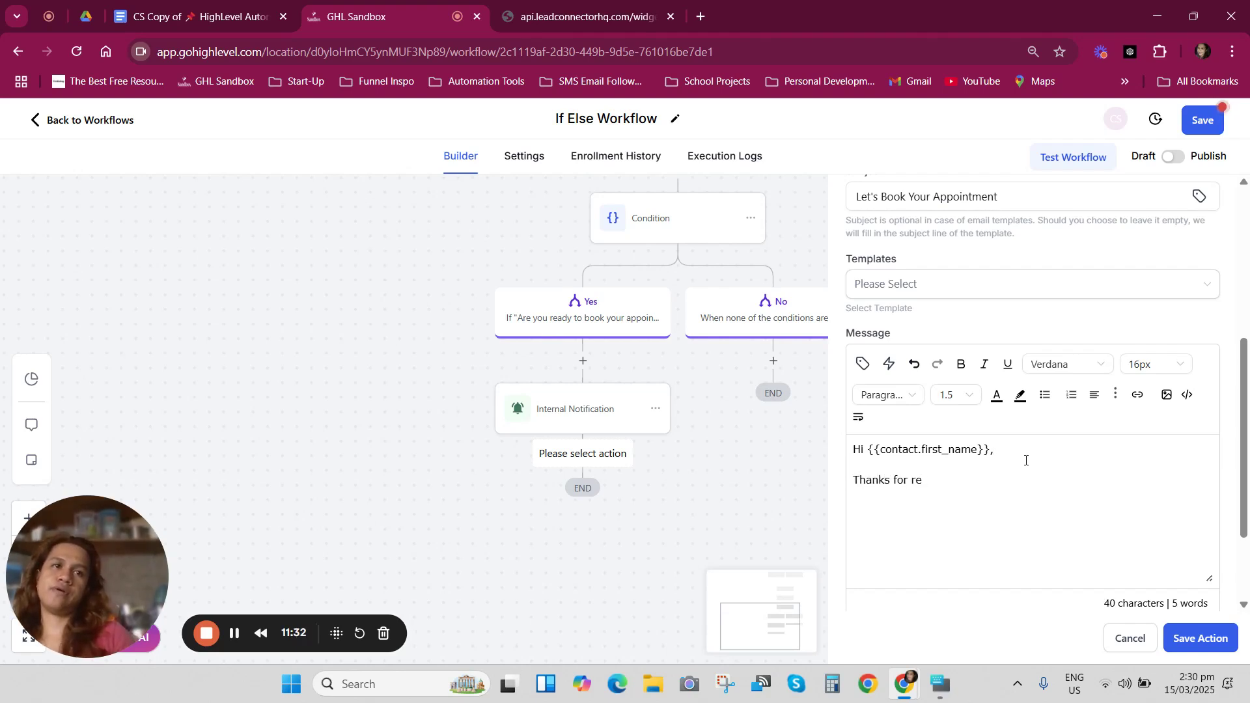
pyautogui.write('ssponse. We understand that you are now ready to book your appointment.')
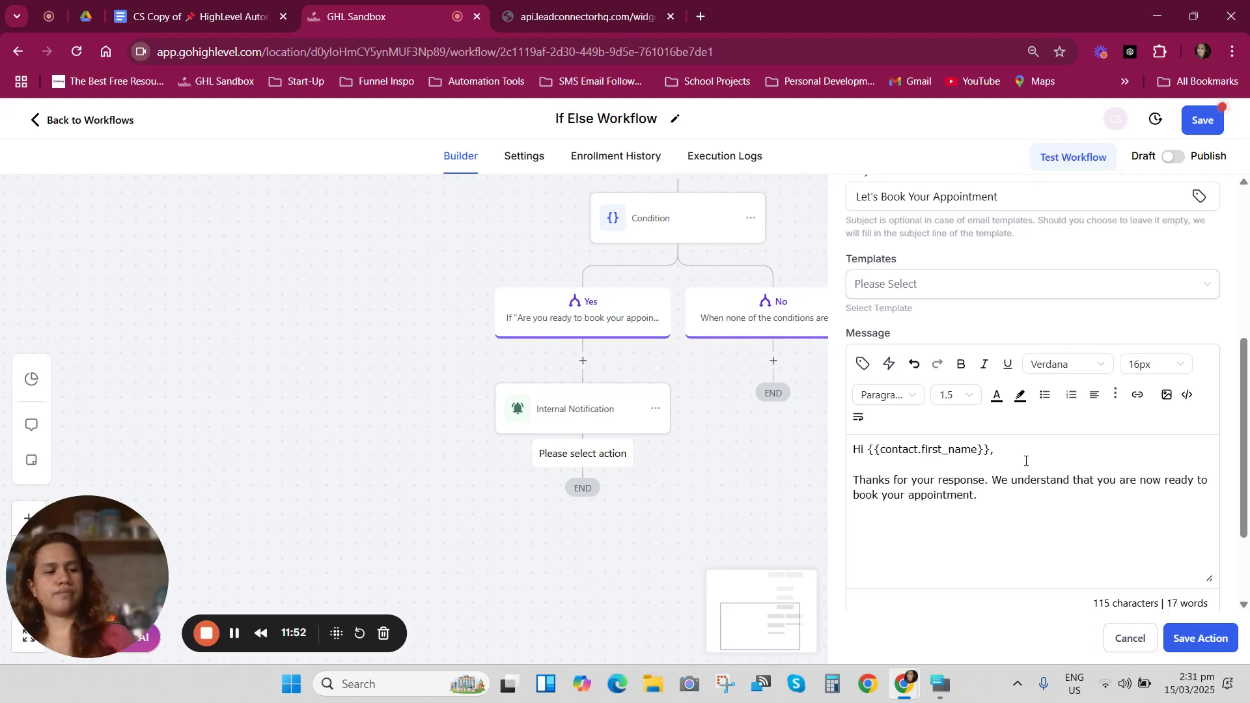
# Add the paragraph "Feel free to book a time that suits your schedule here." and sign off with "Kind regards," and the sender's first name.
pyautogui.press('Return')
pyautogui.write('Feel free to book a time that su')
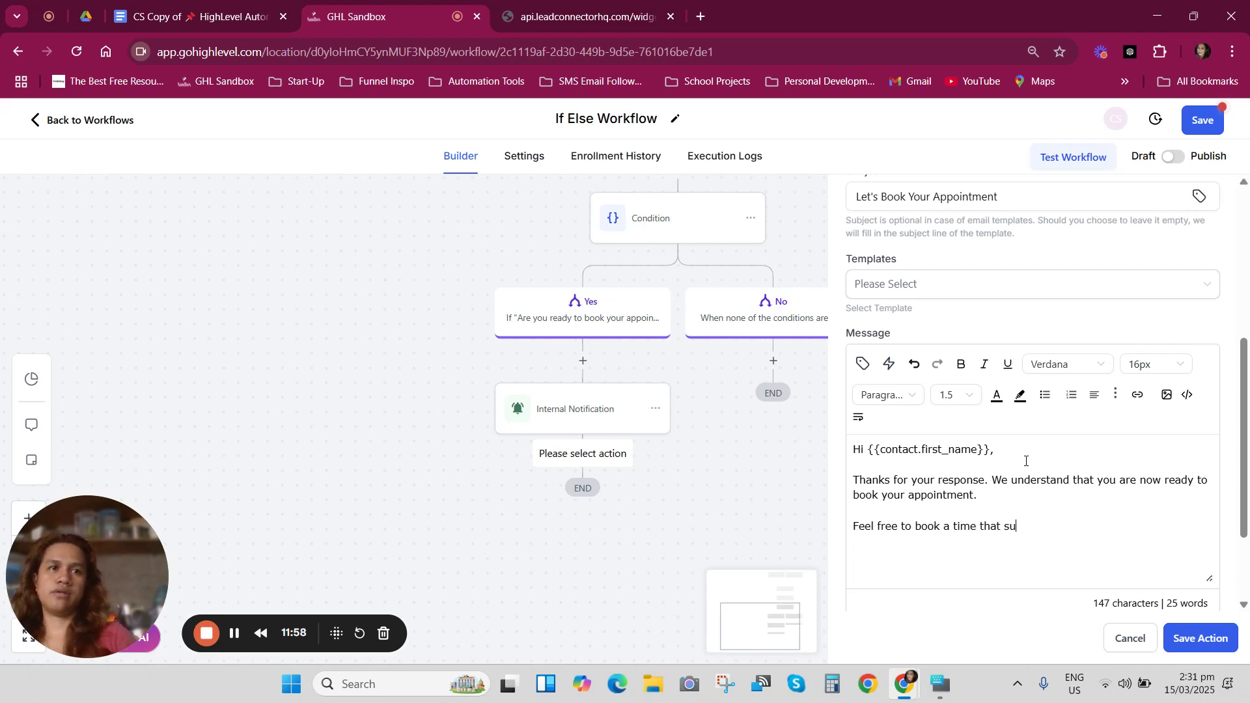
pyautogui.write('its your schedule here.')
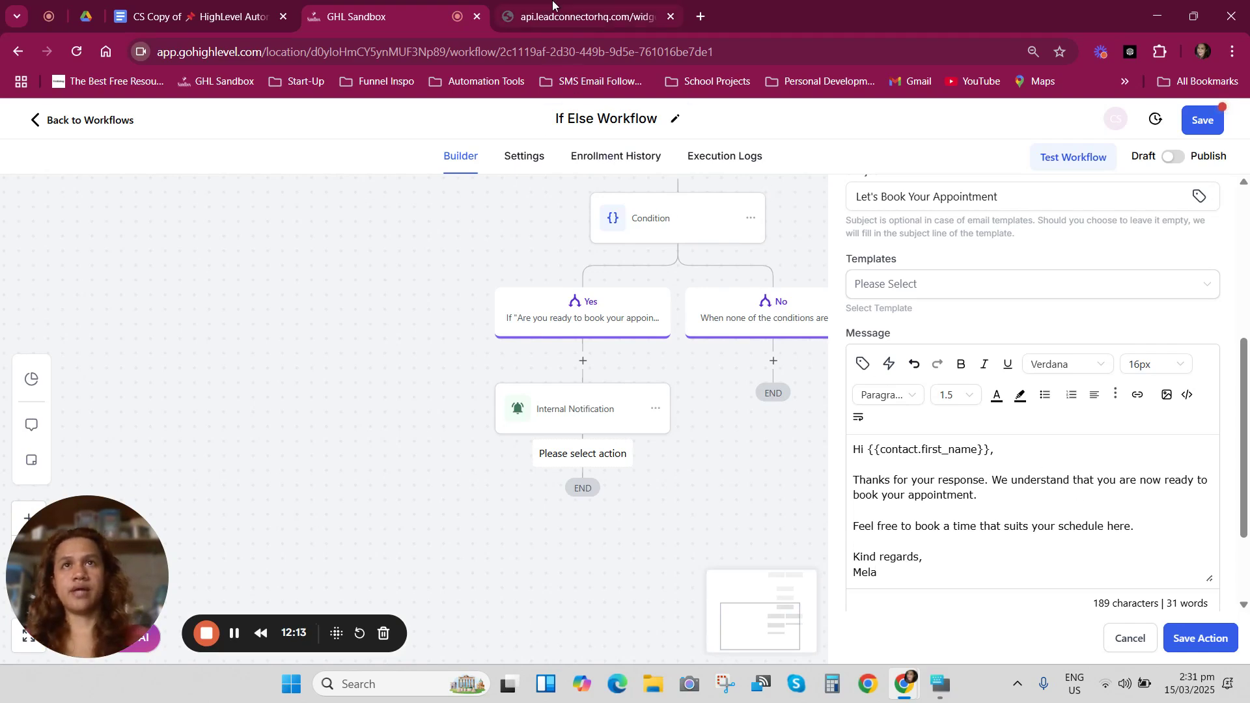
# Copy the web address of the Discovery Call Test booking page and return to the workflow.
pyautogui.click(579, 17)
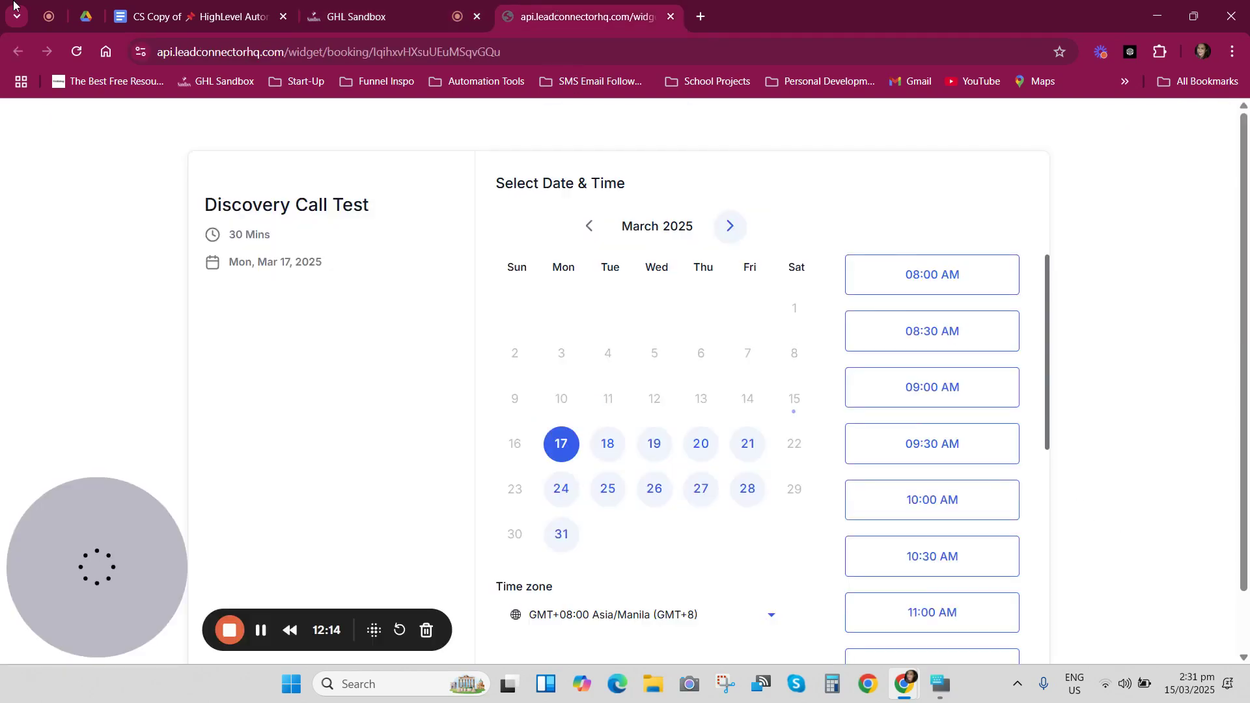
pyautogui.click(614, 50)
pyautogui.hotkey('ctrl', 'c')
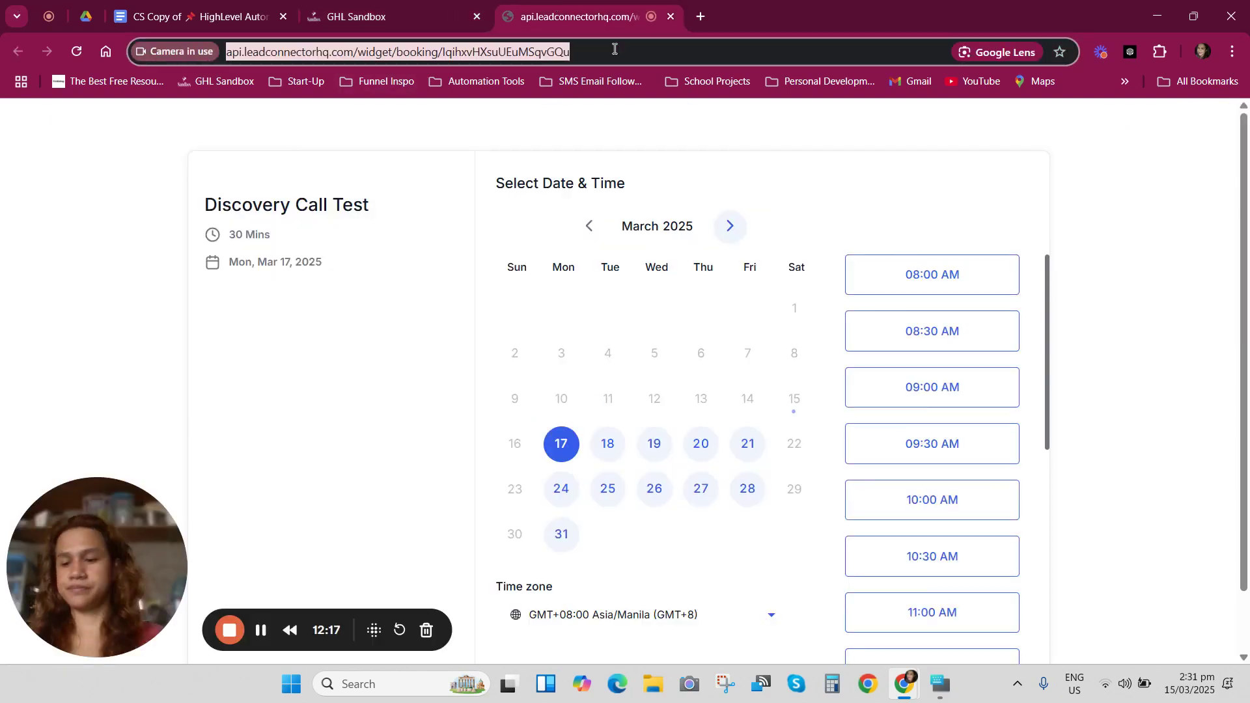
pyautogui.click(340, 17)
# Link the word "here" in the email message to the copied booking page URL with the action Self, and save the email action.
pyautogui.doubleClick(1114, 528)
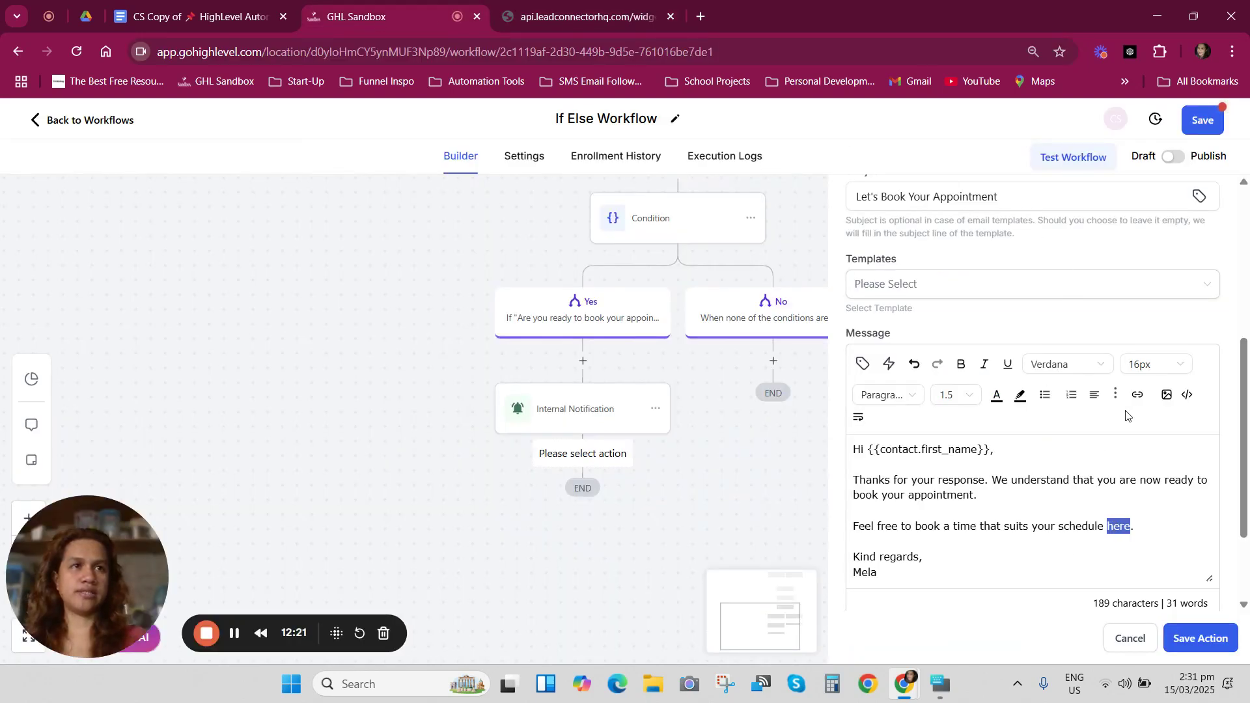
pyautogui.click(1138, 394)
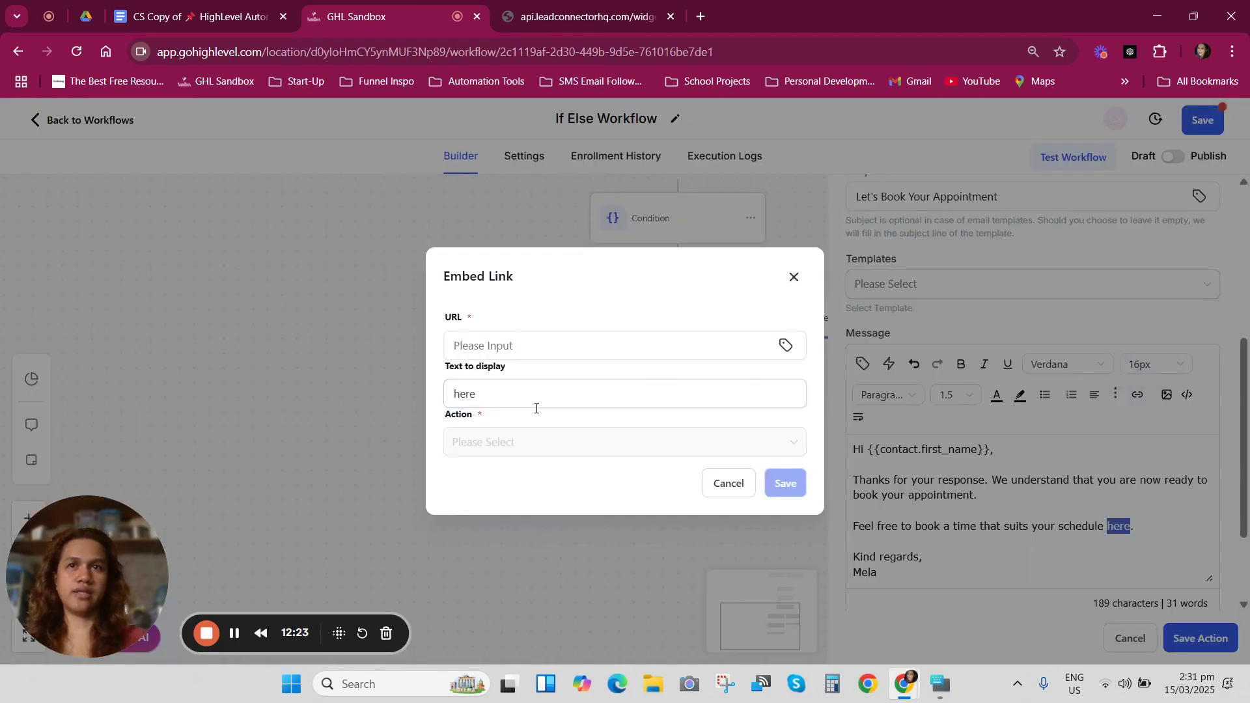
pyautogui.click(502, 343)
pyautogui.hotkey('ctrl', 'v')
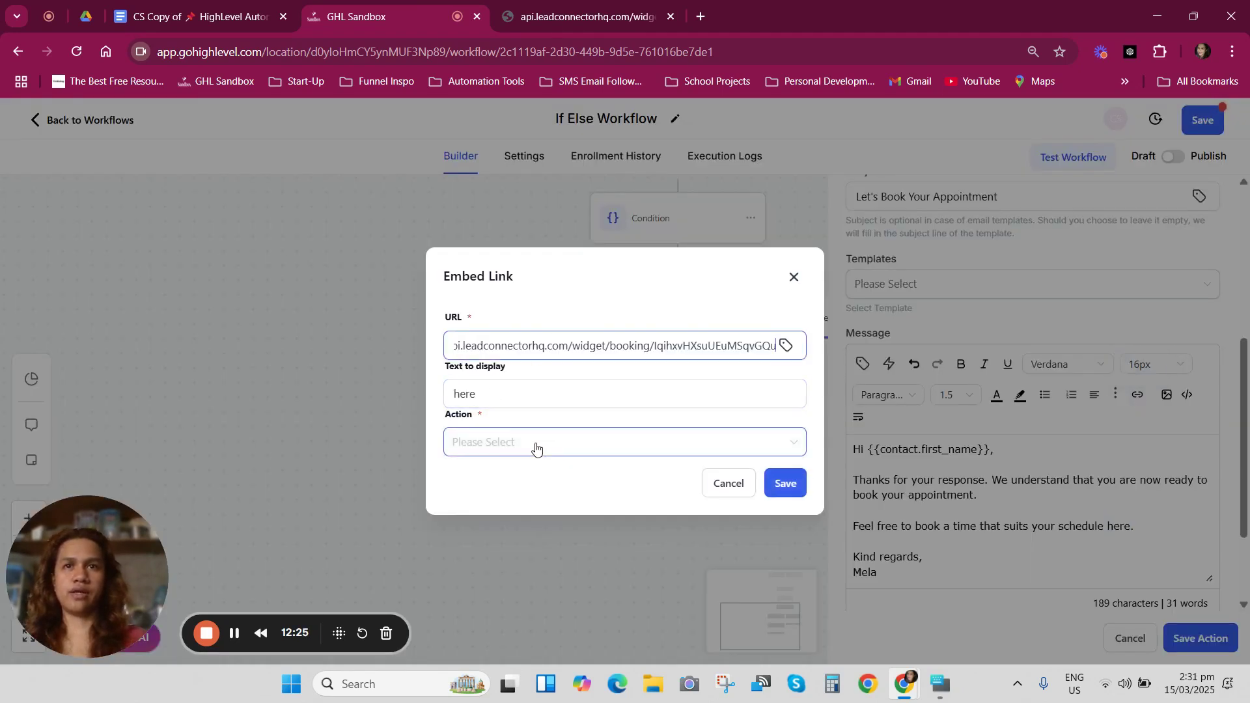
pyautogui.click(537, 449)
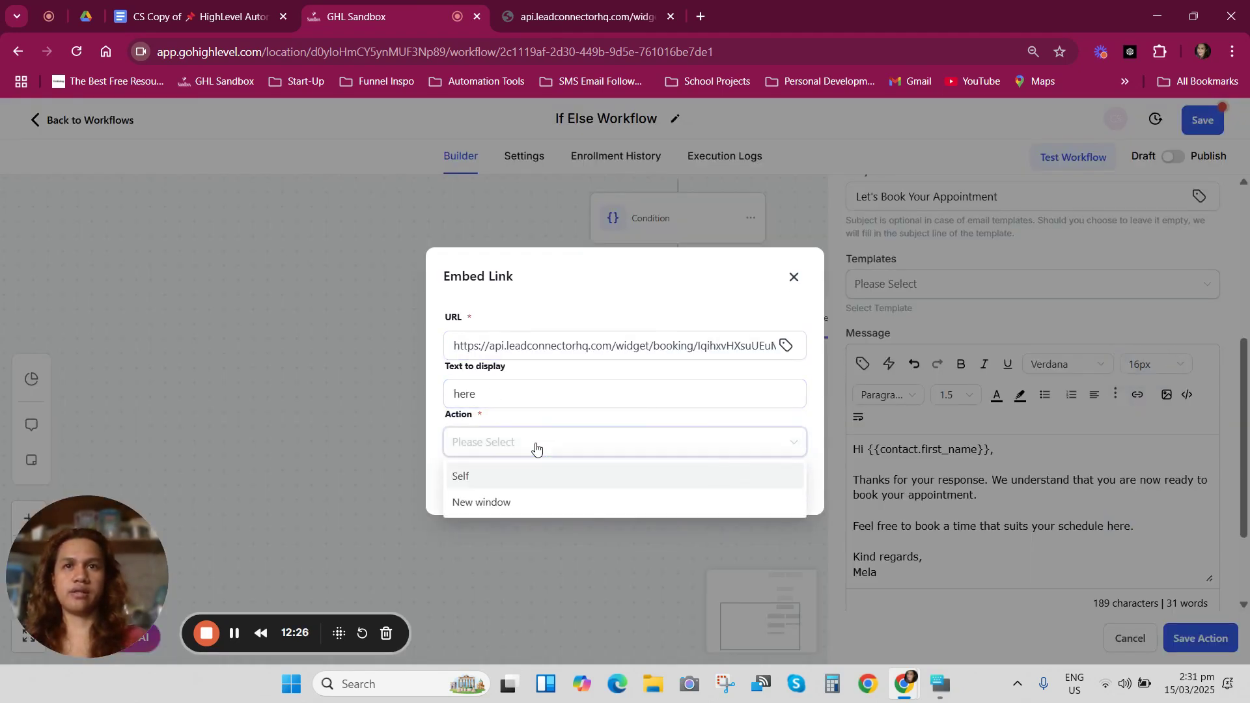
pyautogui.click(495, 480)
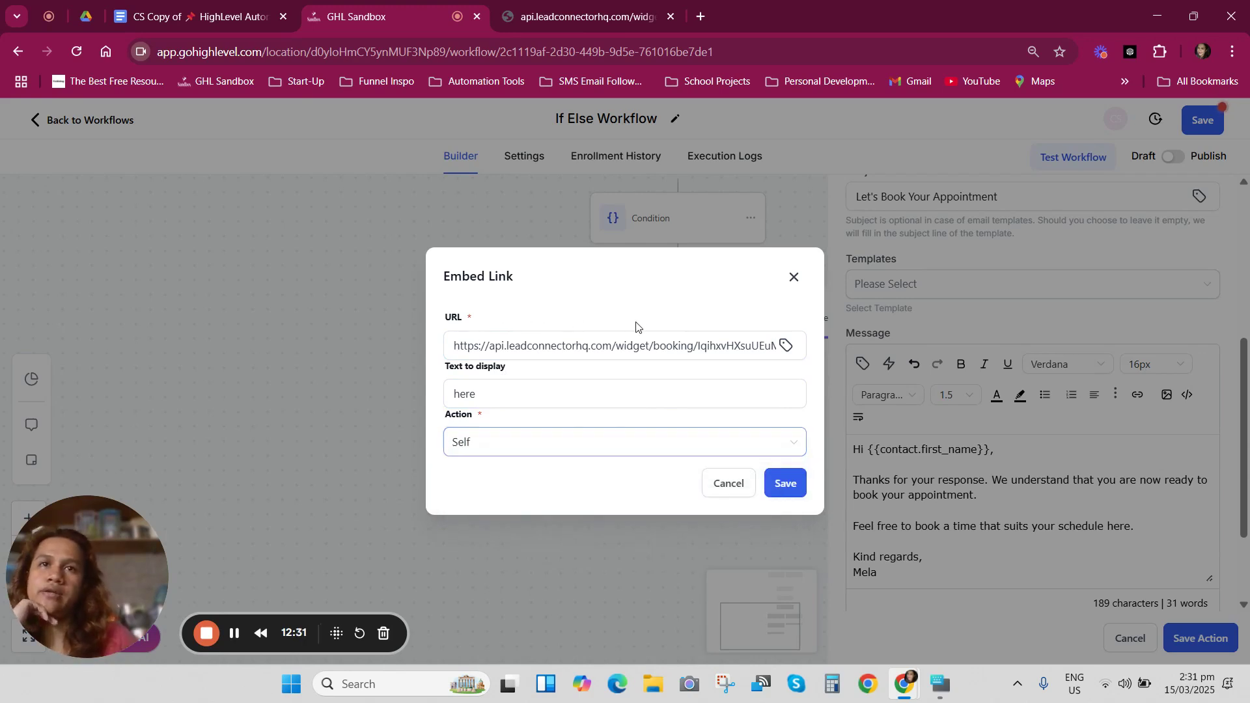
pyautogui.click(784, 485)
pyautogui.scroll(-2, 1136, 530)
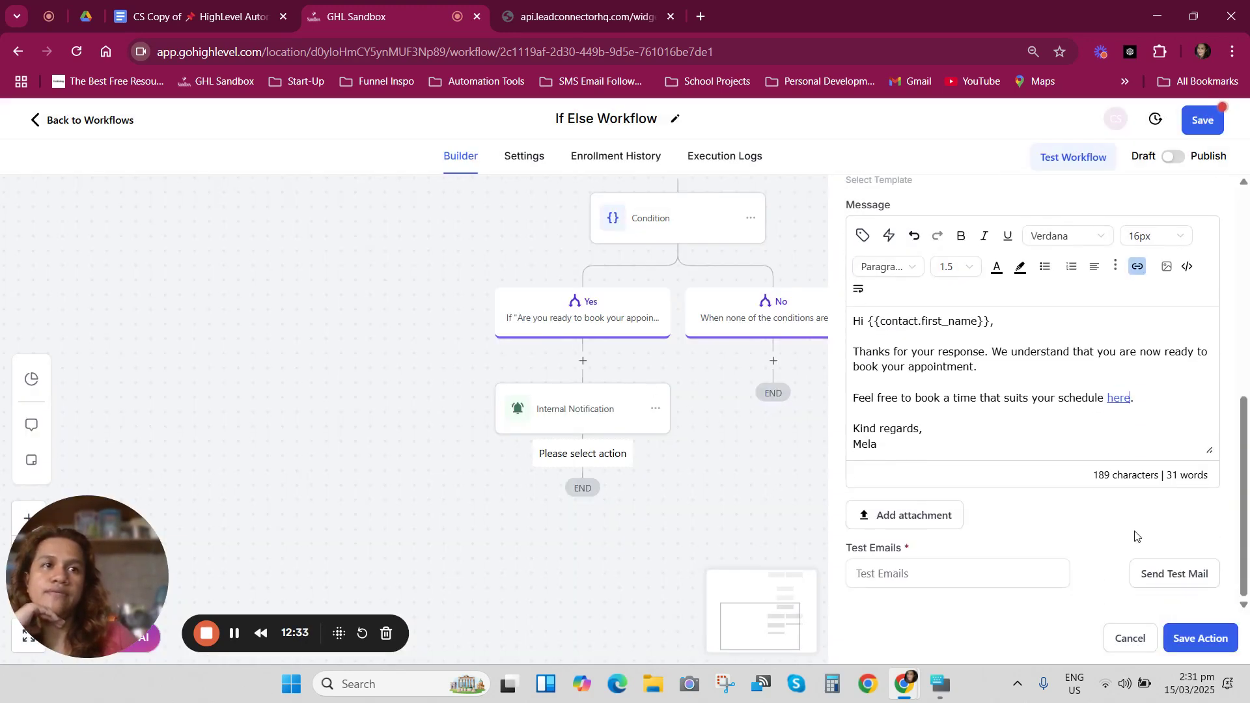
pyautogui.click(1202, 638)
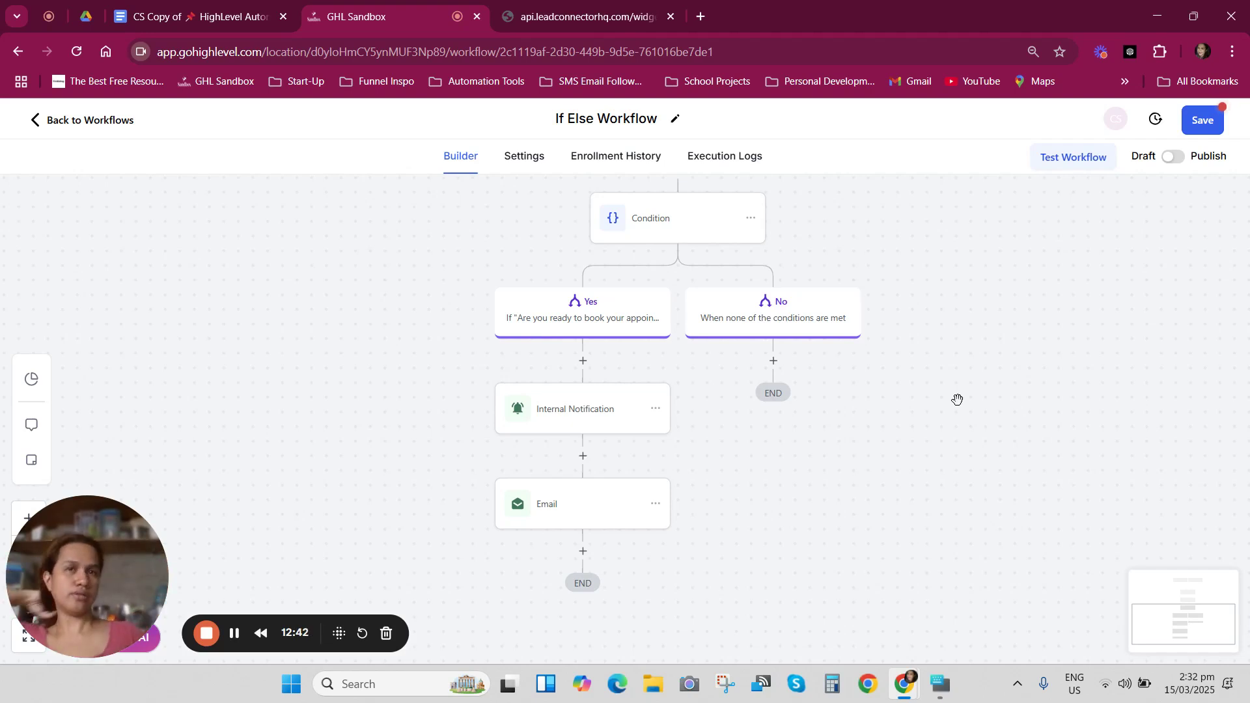
# Copy only the Yes branch's Internal Notification action and place the copy under the No branch.
pyautogui.click(656, 409)
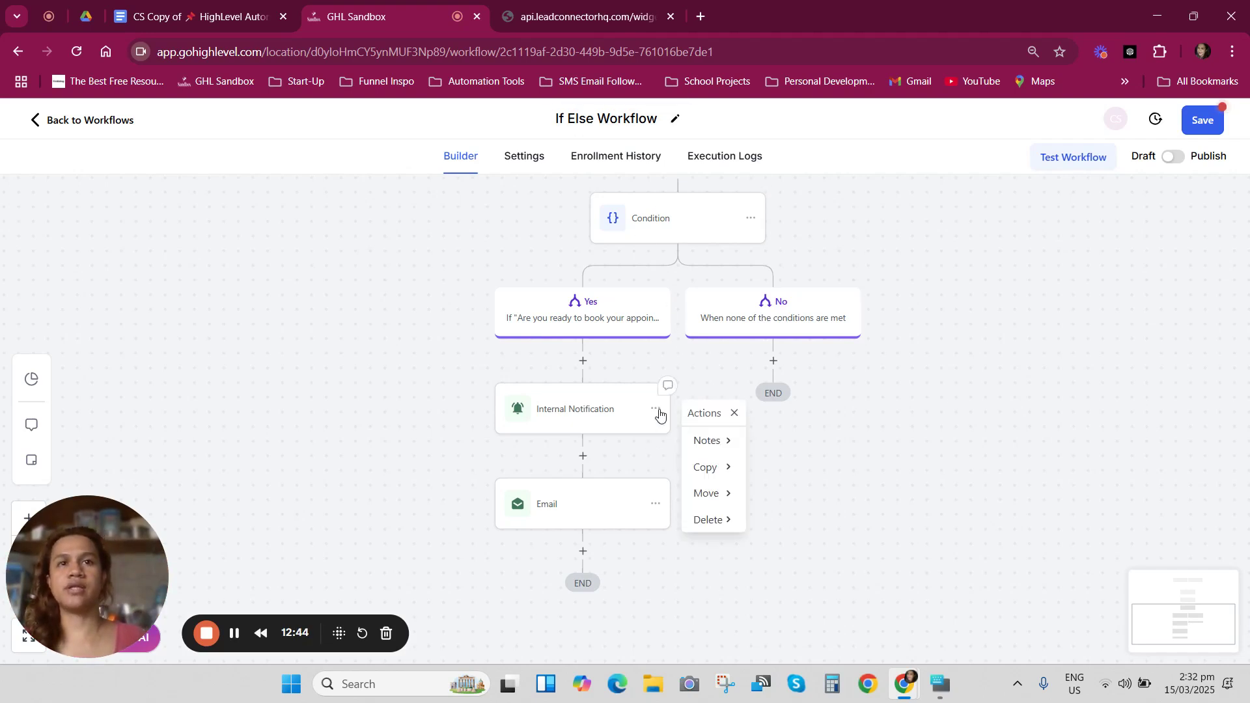
pyautogui.click(705, 467)
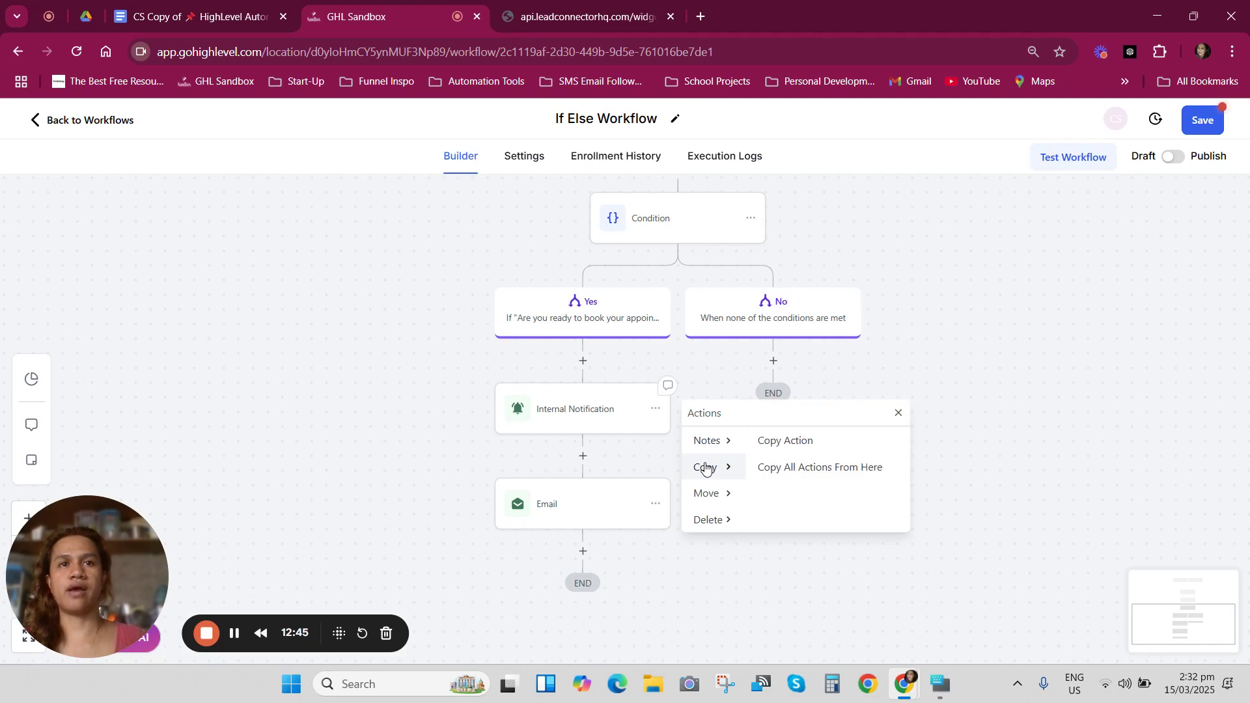
pyautogui.click(785, 441)
pyautogui.click(785, 360)
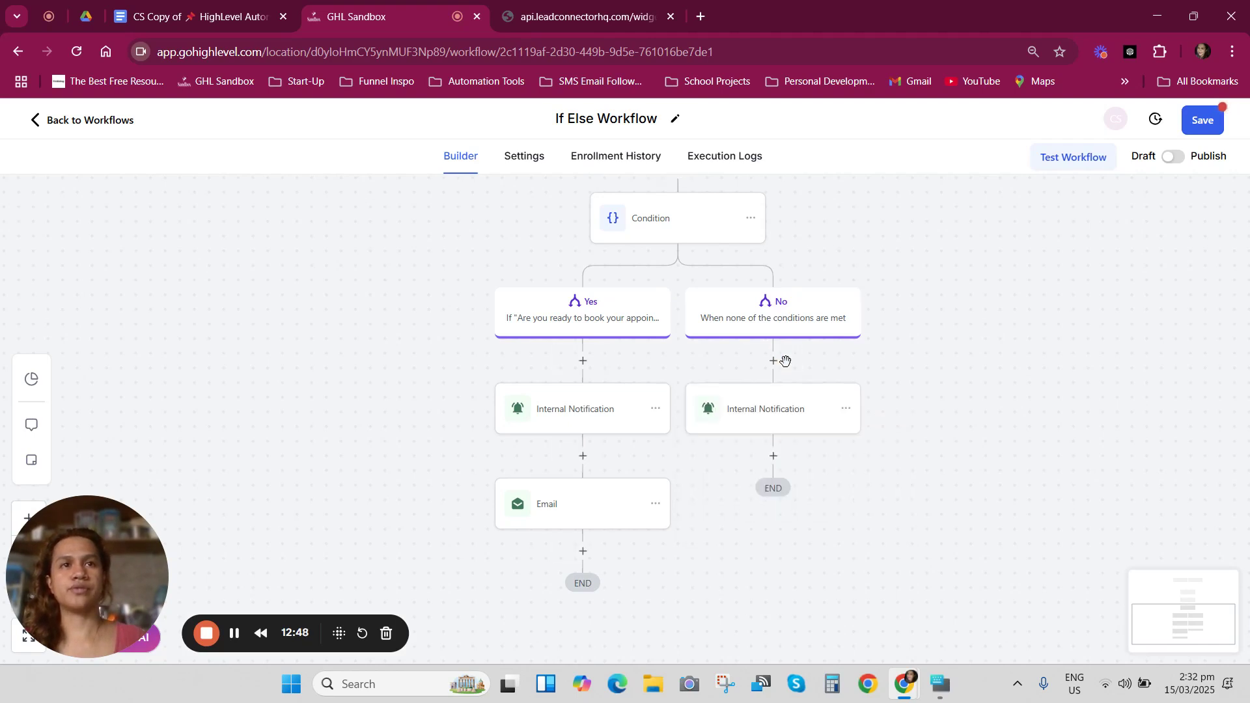
# Change the title of the No branch's notification to "{{contact.name}} has been added to lead nurture stage".
pyautogui.click(838, 414)
pyautogui.moveTo(944, 421); pyautogui.dragTo(1146, 438)
pyautogui.press('BackSpace')
pyautogui.press('BackSpace')
pyautogui.press('BackSpace')
pyautogui.press('BackSpace')
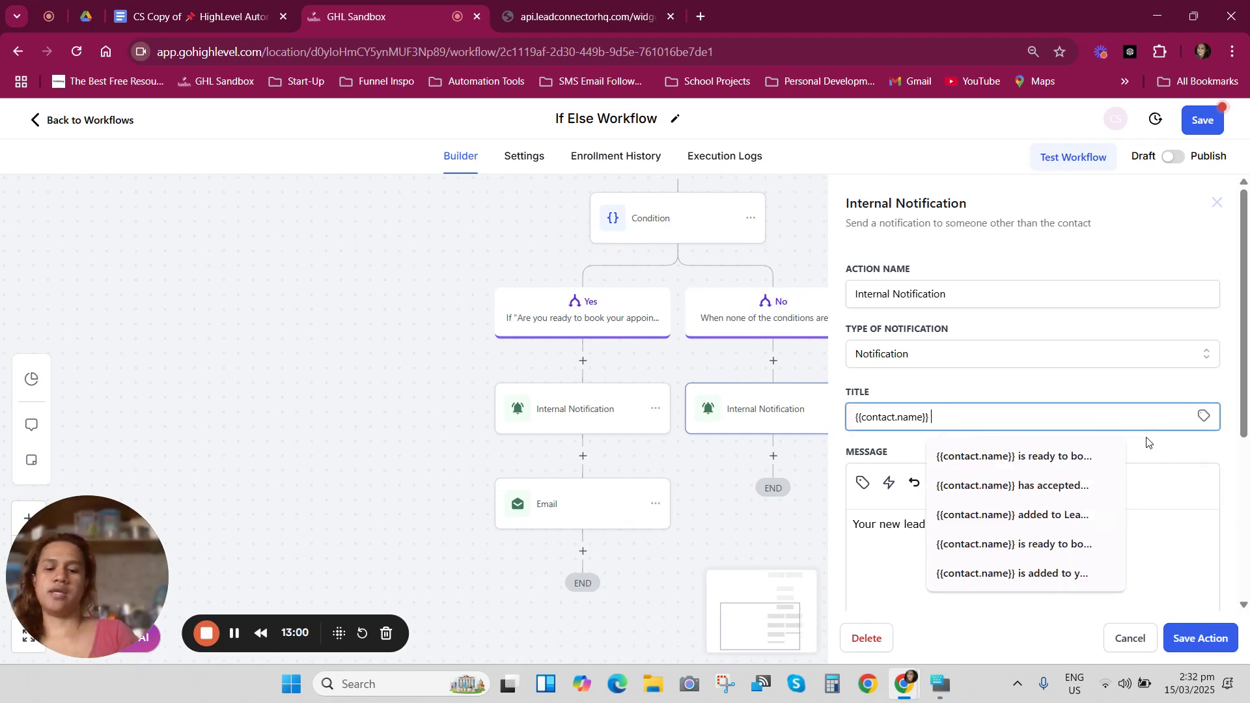
pyautogui.write('has been added to your')
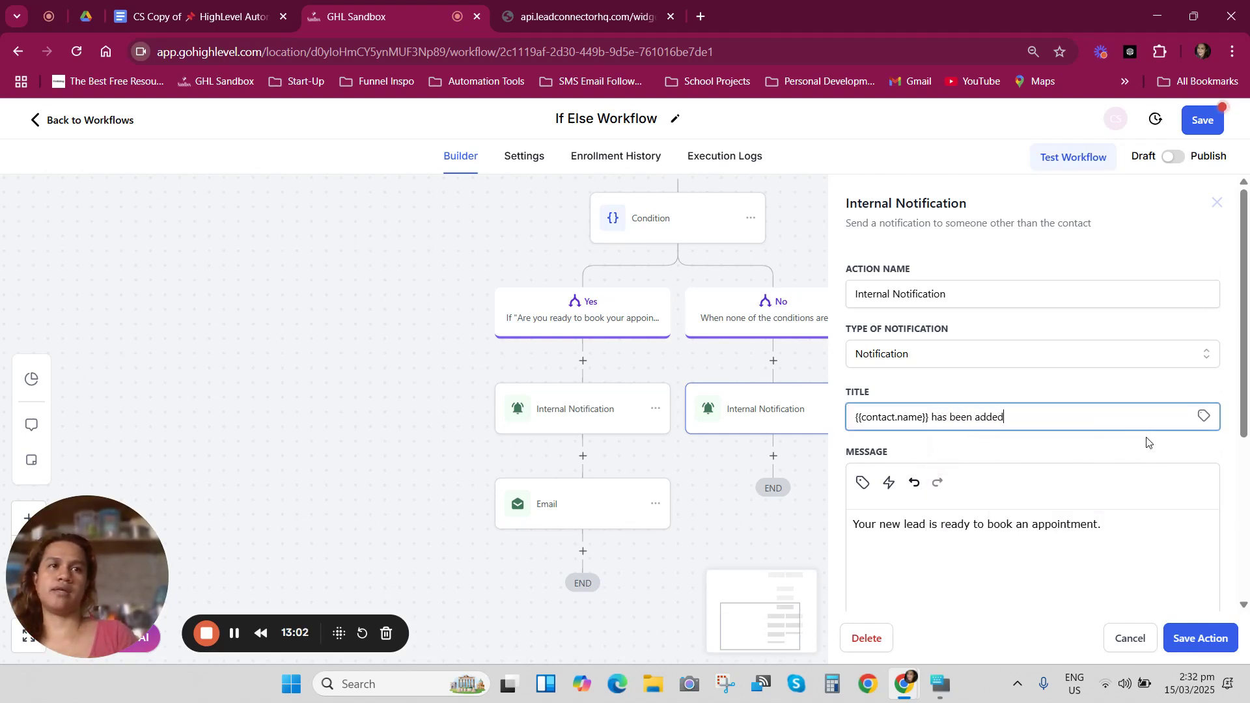
pyautogui.press('BackSpace')
pyautogui.press('BackSpace')
pyautogui.press('BackSpace')
pyautogui.press('BackSpace')
pyautogui.press('BackSpace')
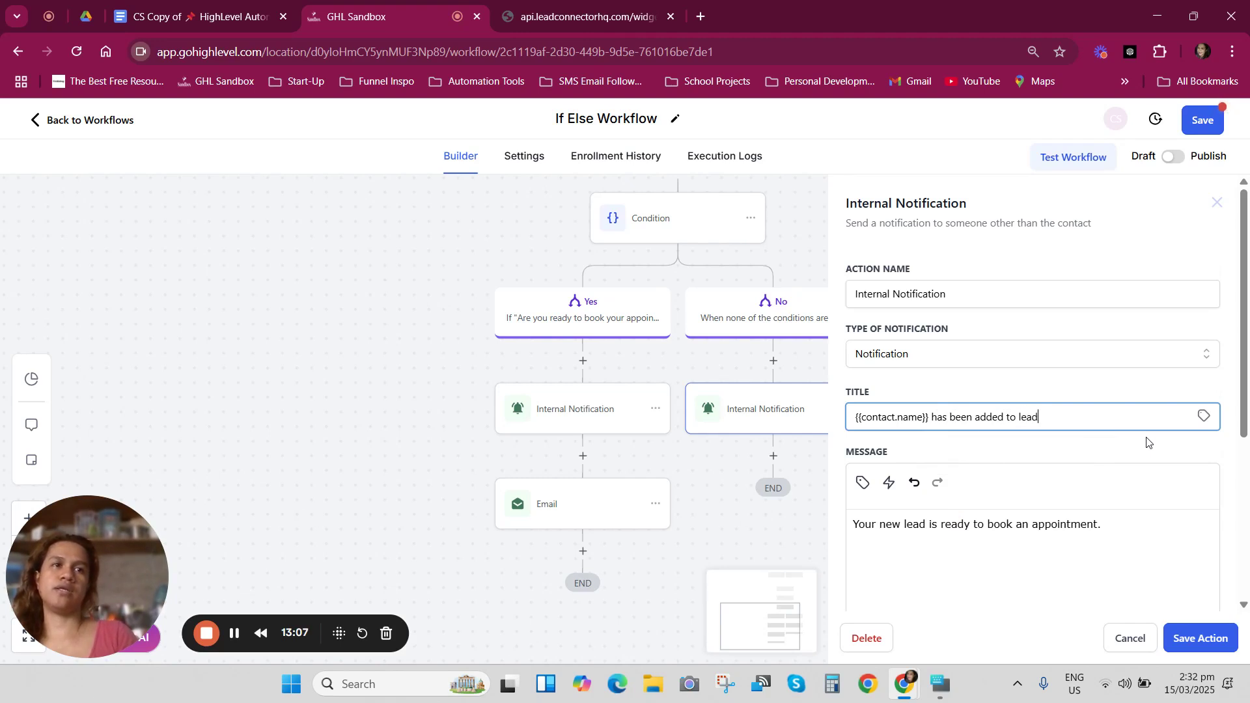
pyautogui.write('lead nurture stage')
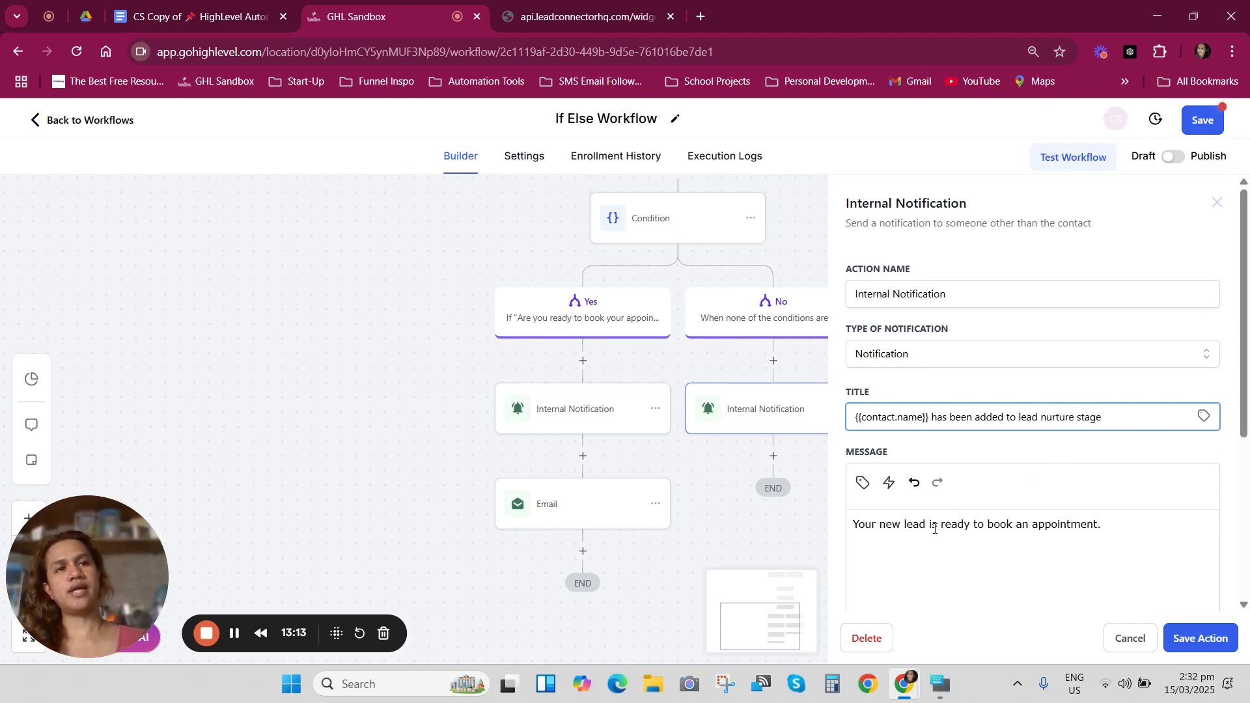
# Change the No branch's notification message to "Your new lead has been added to the lead nurture stage." and save the action.
pyautogui.moveTo(930, 524); pyautogui.dragTo(1184, 568)
pyautogui.write('has been added to')
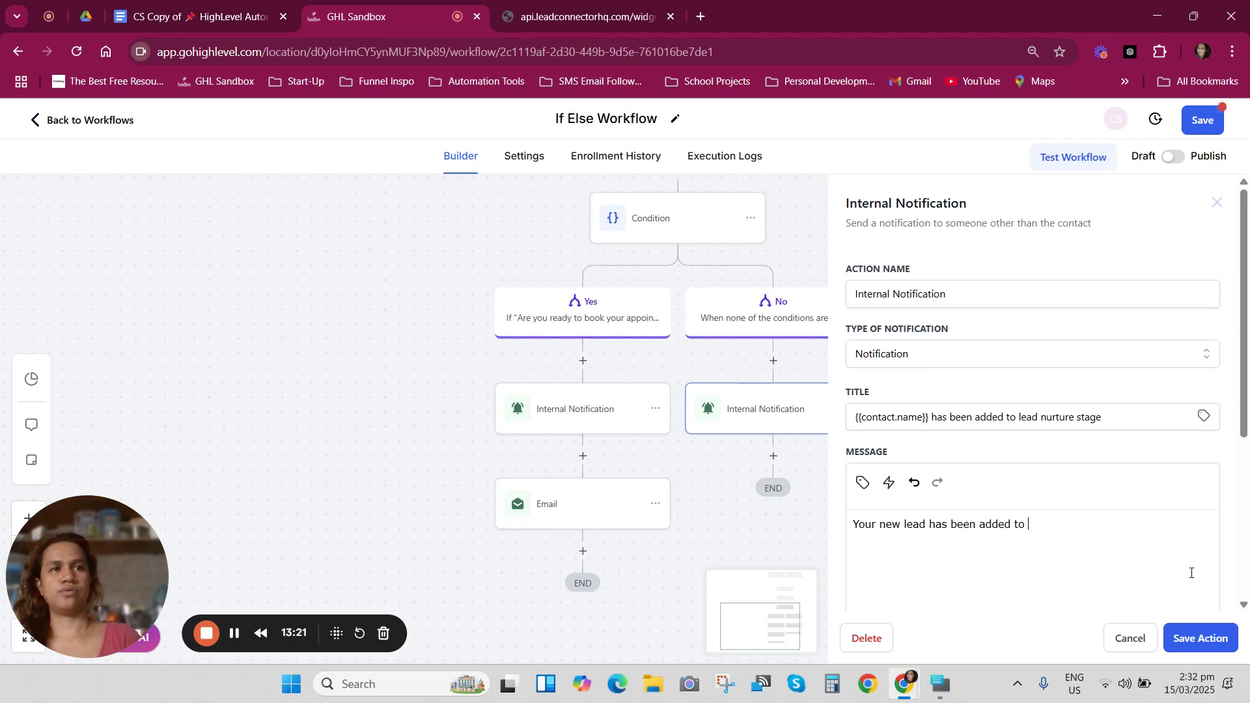
pyautogui.write('the lead nurture stage.')
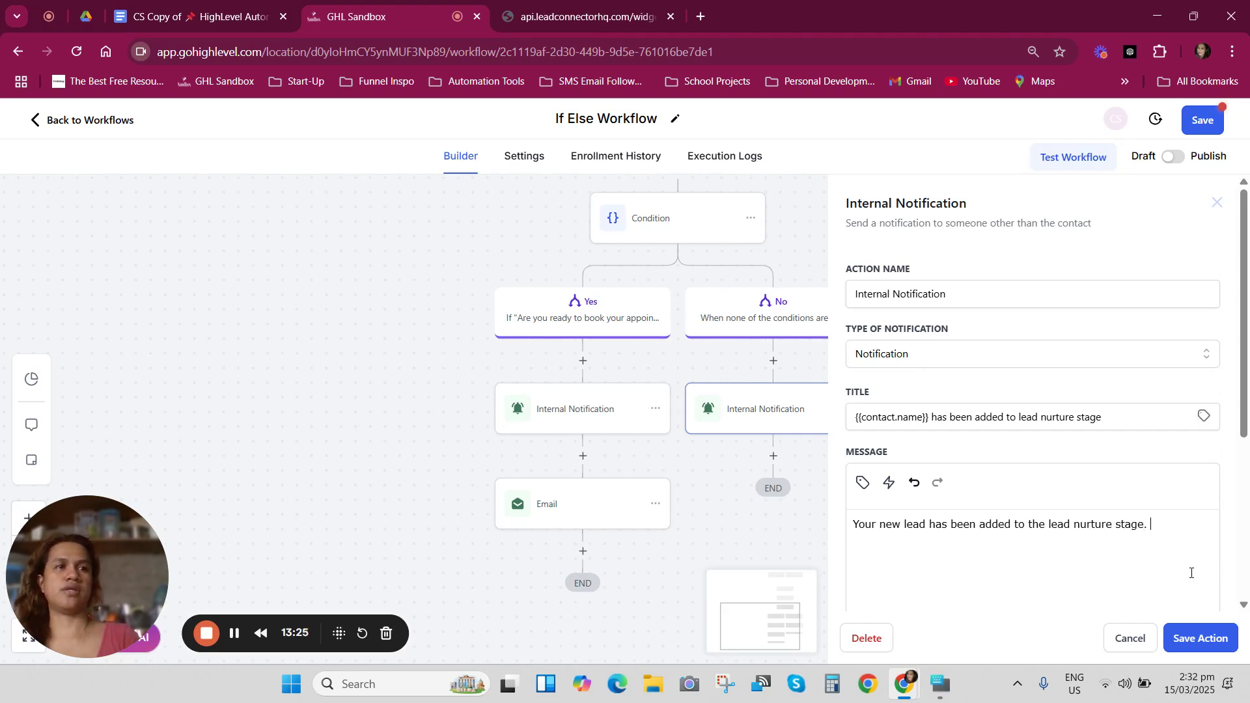
pyautogui.click(1186, 633)
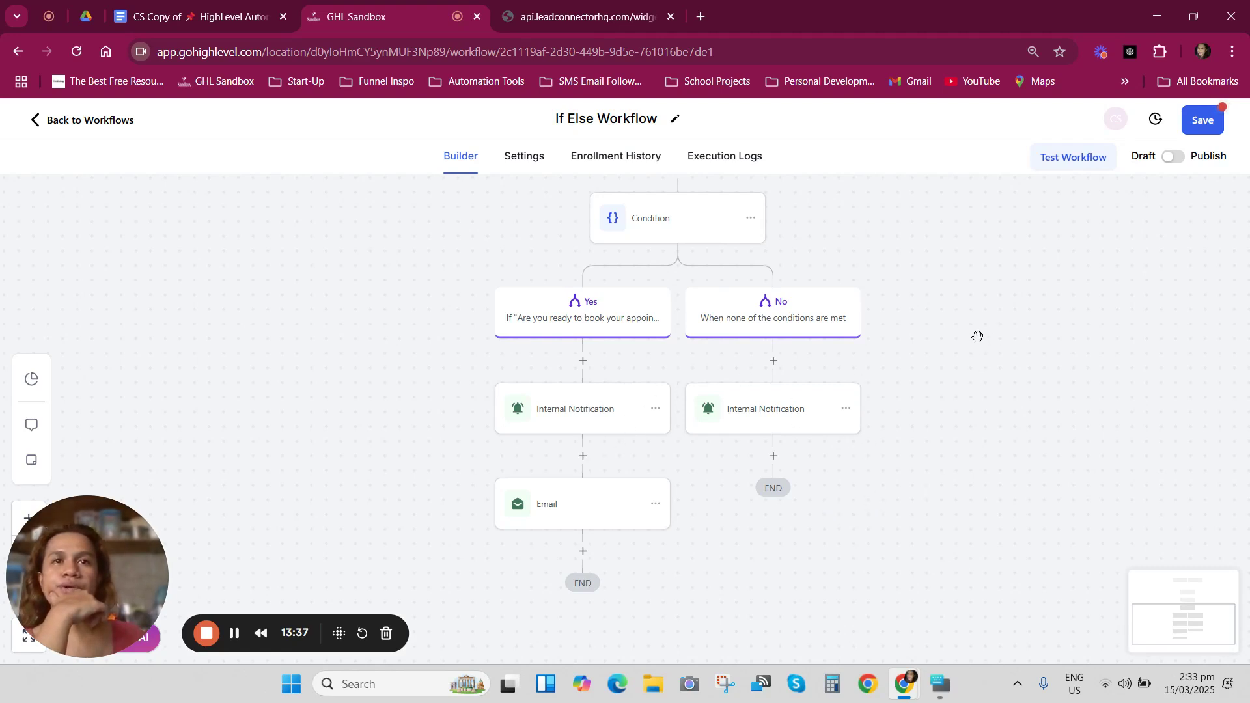
# Add an Update Opportunity action before the Internal Notification in the Yes branch.
pyautogui.moveTo(963, 394); pyautogui.dragTo(953, 446)
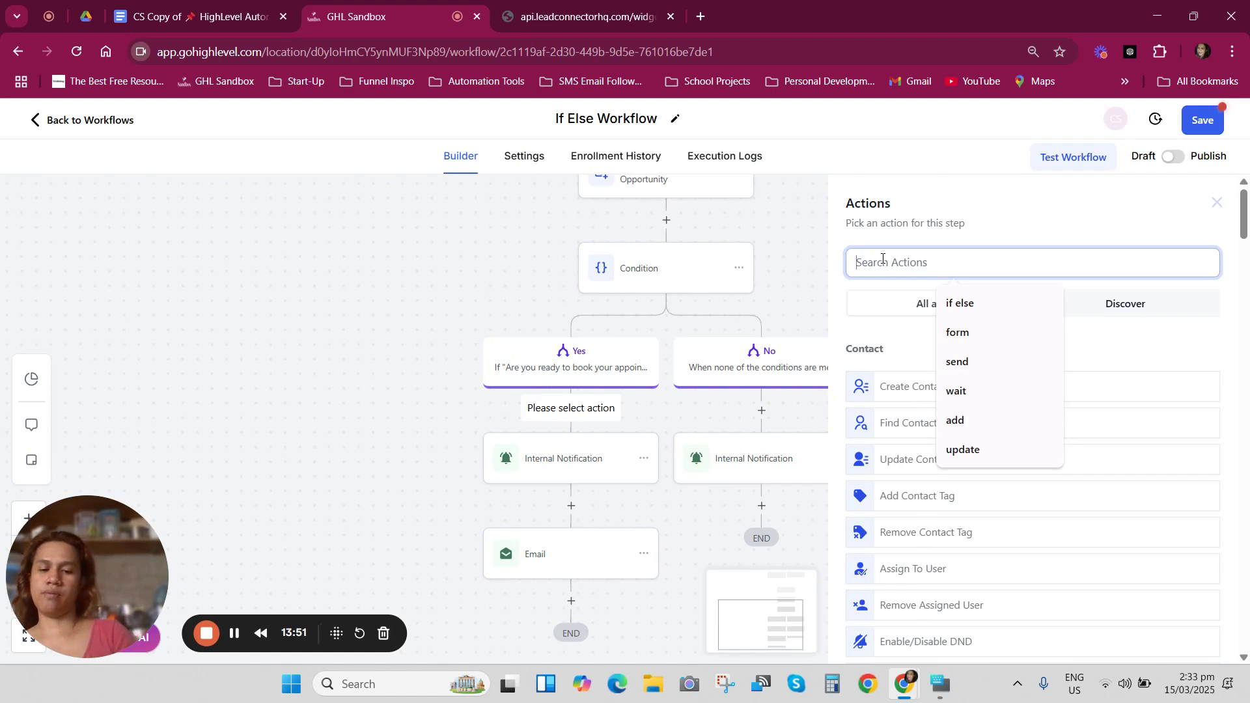
pyautogui.write('opp')
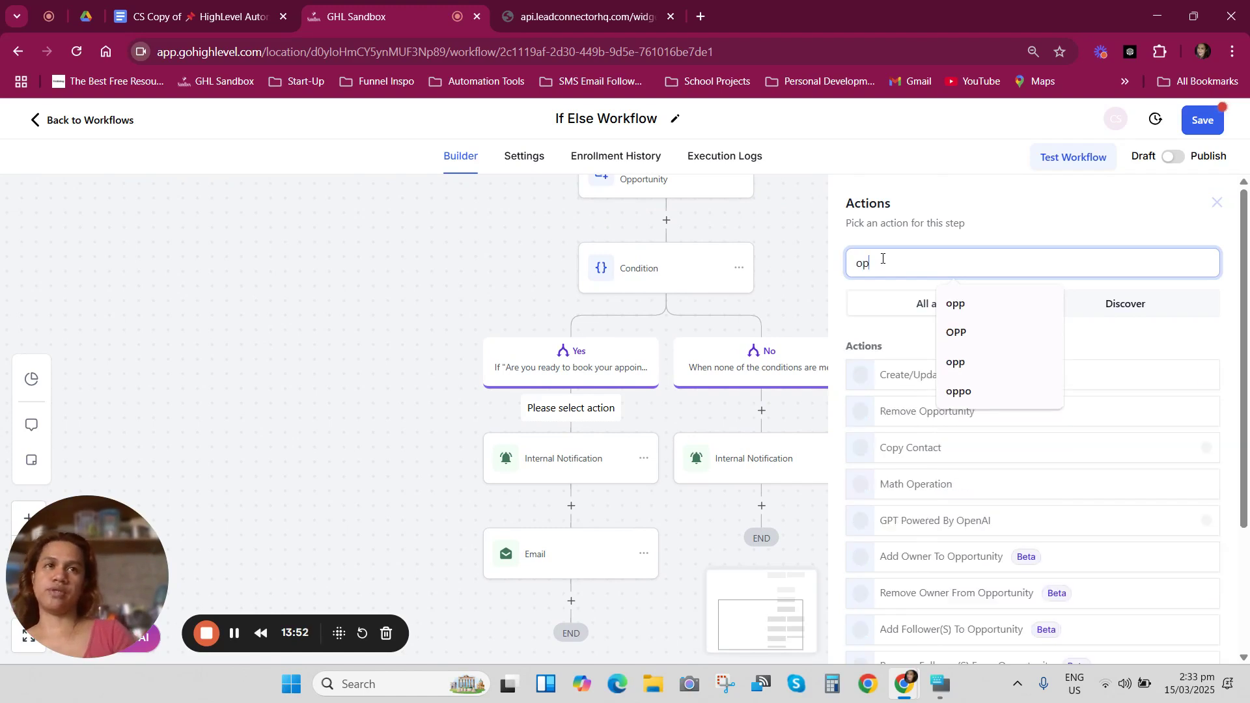
pyautogui.scroll(-2, 940, 594)
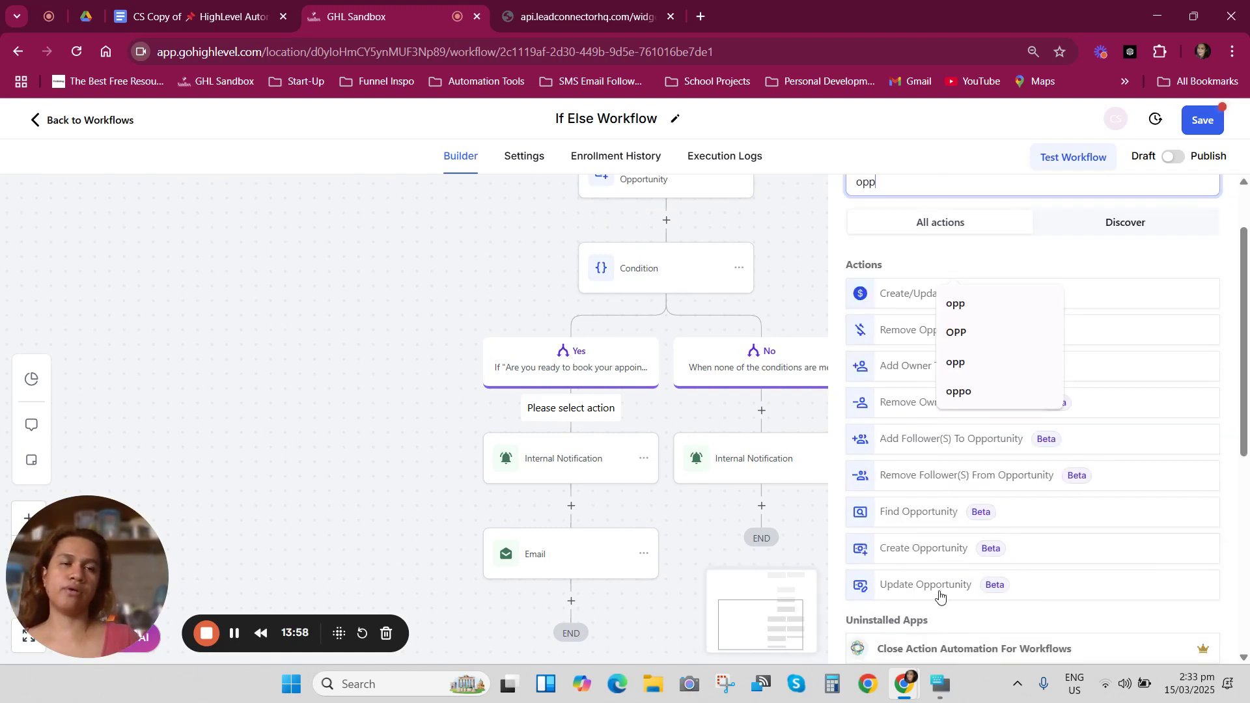
pyautogui.click(940, 595)
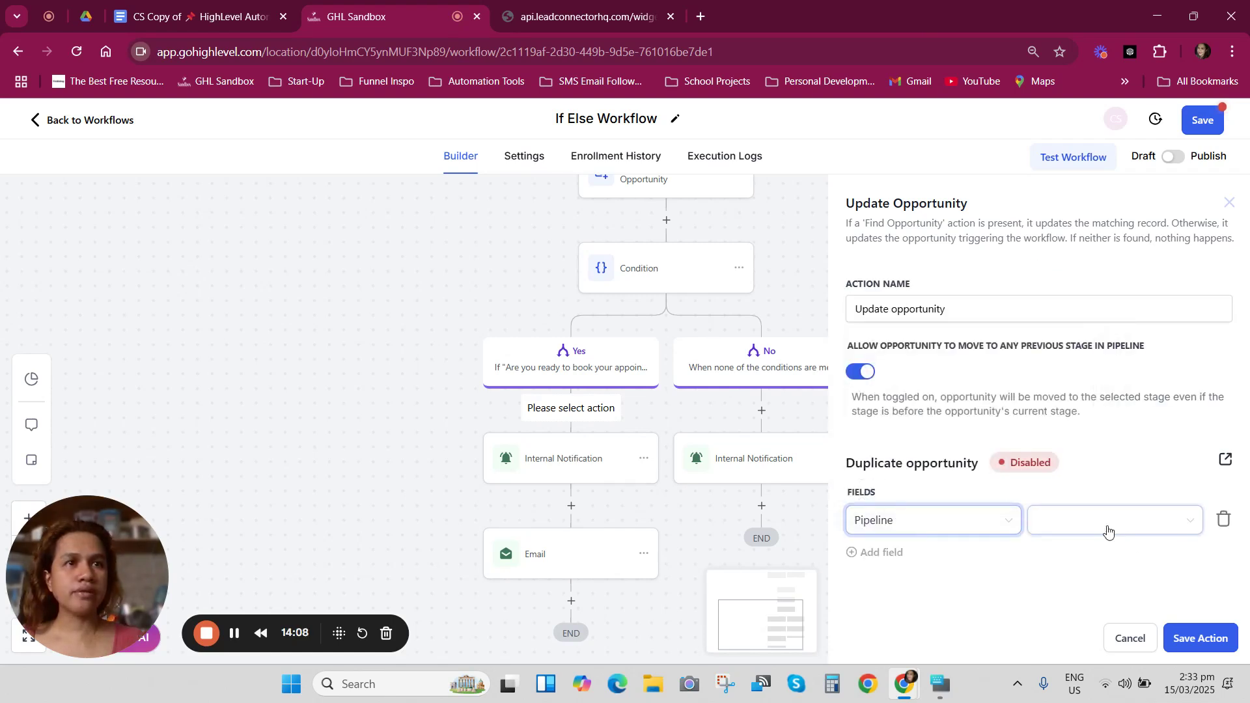
# Set the Update Opportunity action to Test Pipeline with pipeline stage Ready To Book, and save the action.
pyautogui.click(1107, 527)
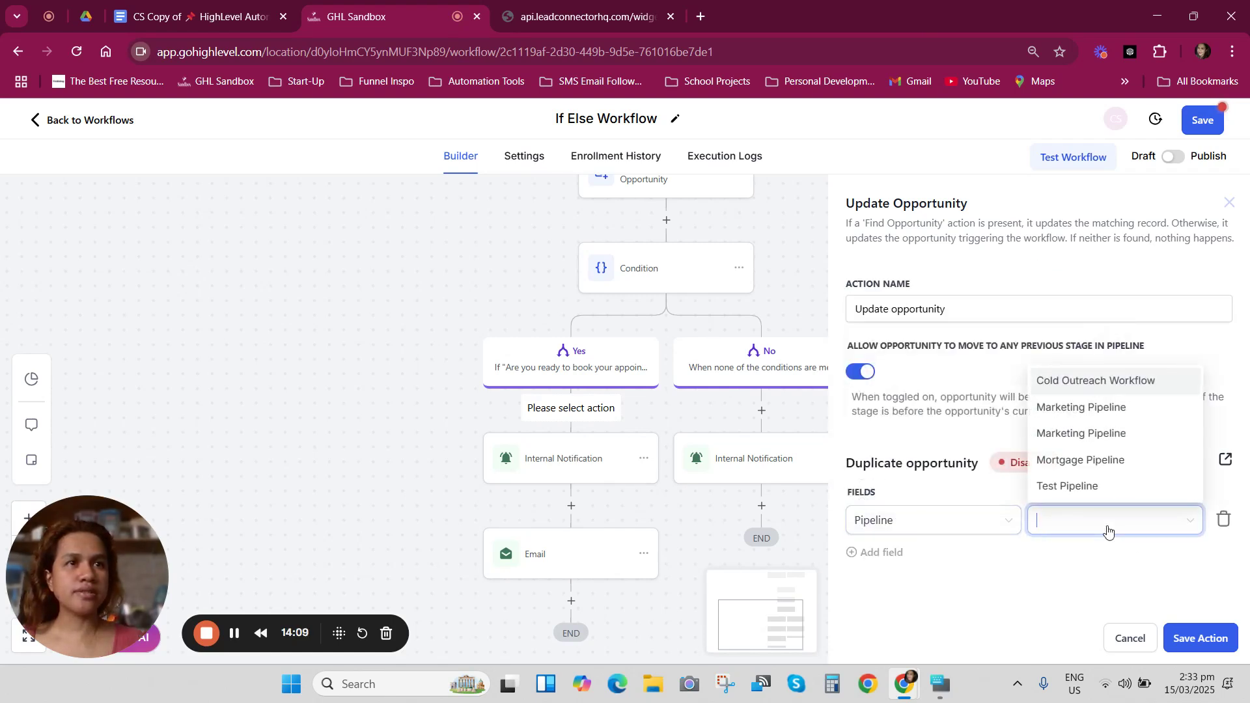
pyautogui.click(1094, 498)
pyautogui.click(872, 552)
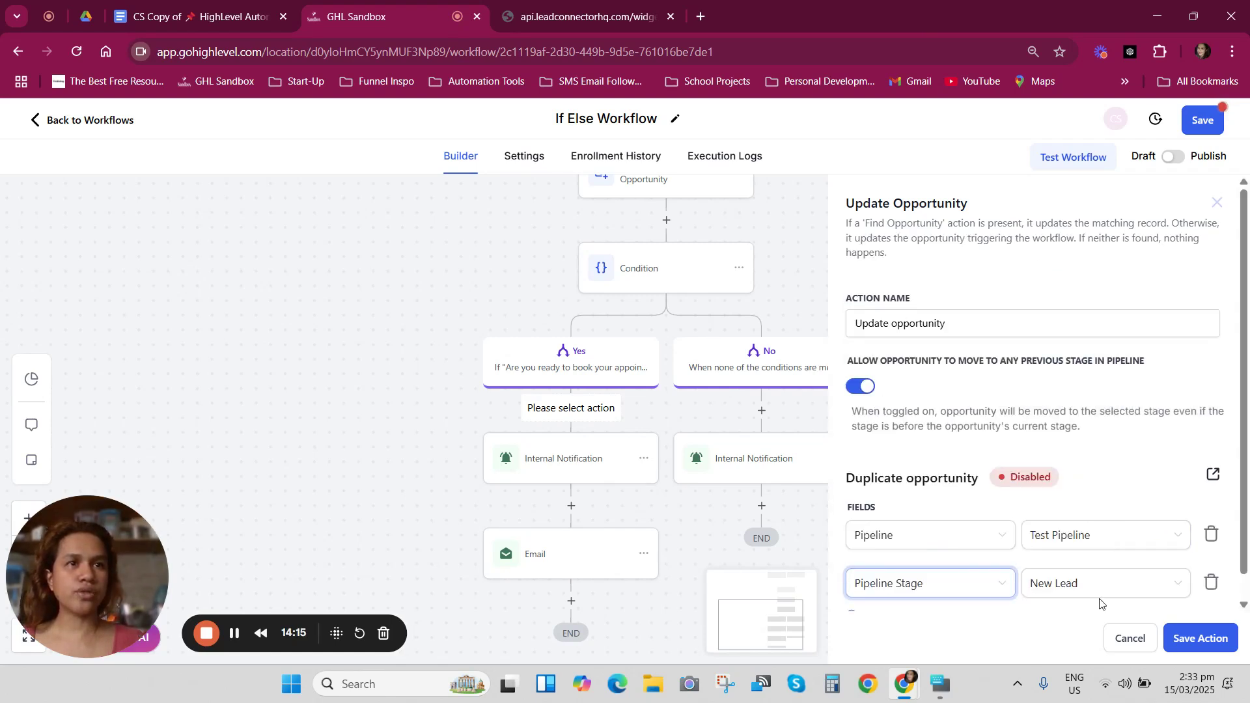
pyautogui.click(1084, 586)
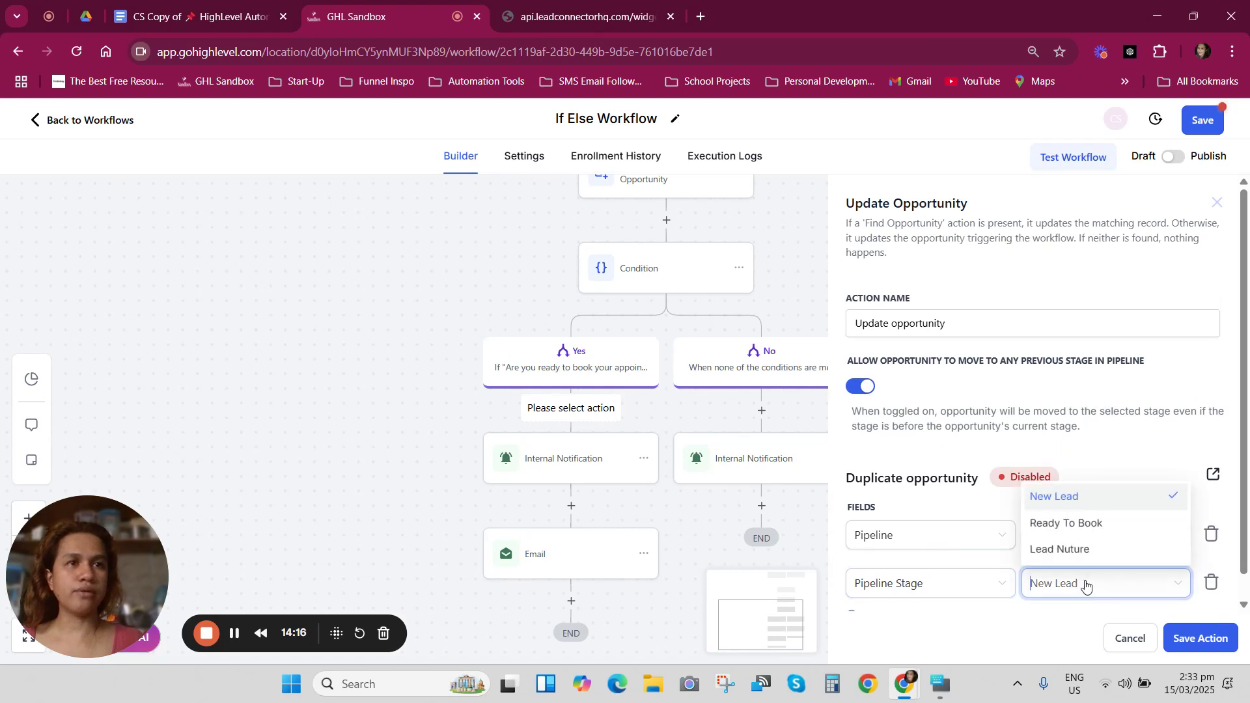
pyautogui.click(1086, 526)
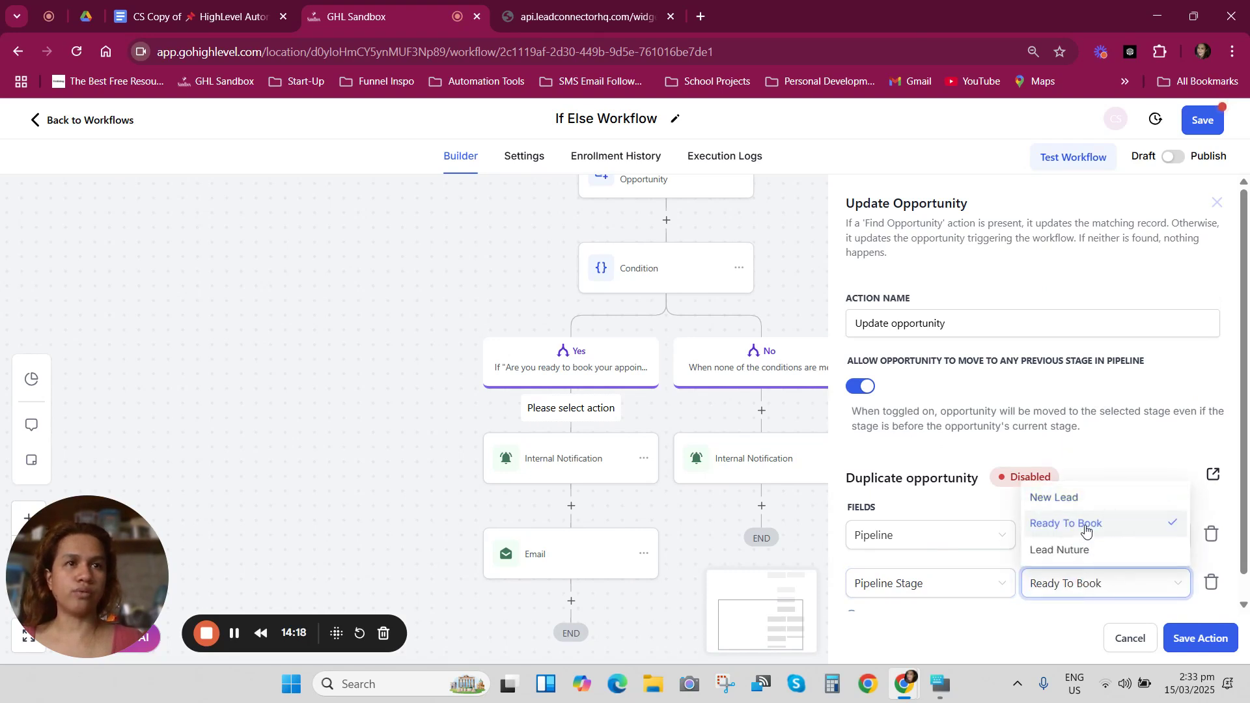
pyautogui.click(1200, 646)
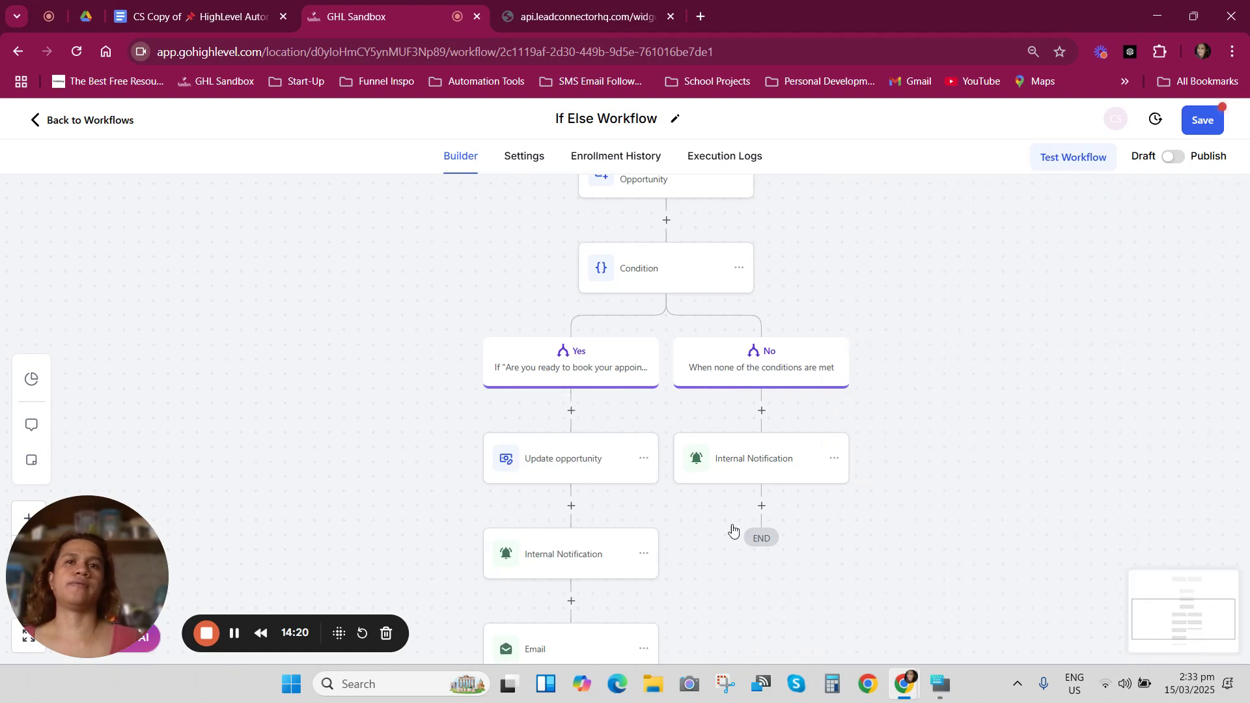
# Rename the Yes branch's Update Opportunity action as "Move to Ready to Book Stage" and save it.
pyautogui.click(583, 470)
pyautogui.click(888, 319)
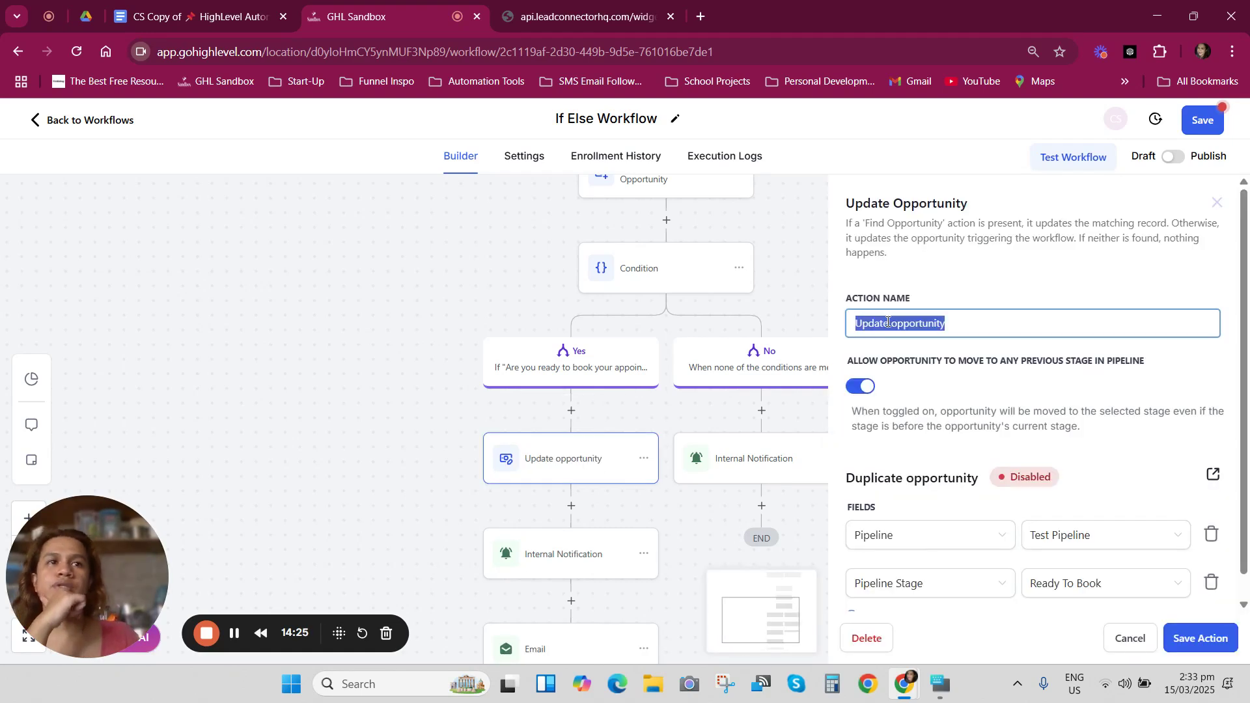
pyautogui.hotkey('ctrl', 'a')
pyautogui.write('Mo')
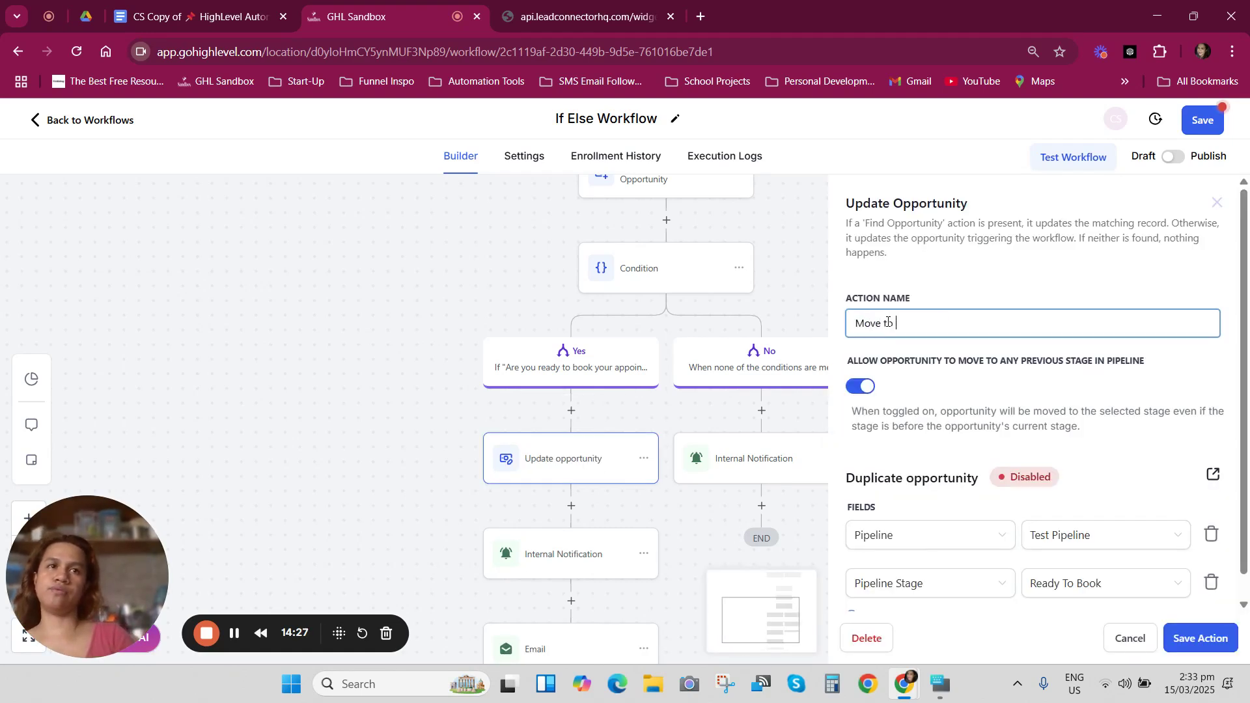
pyautogui.write('ve to Ready to Book Stage')
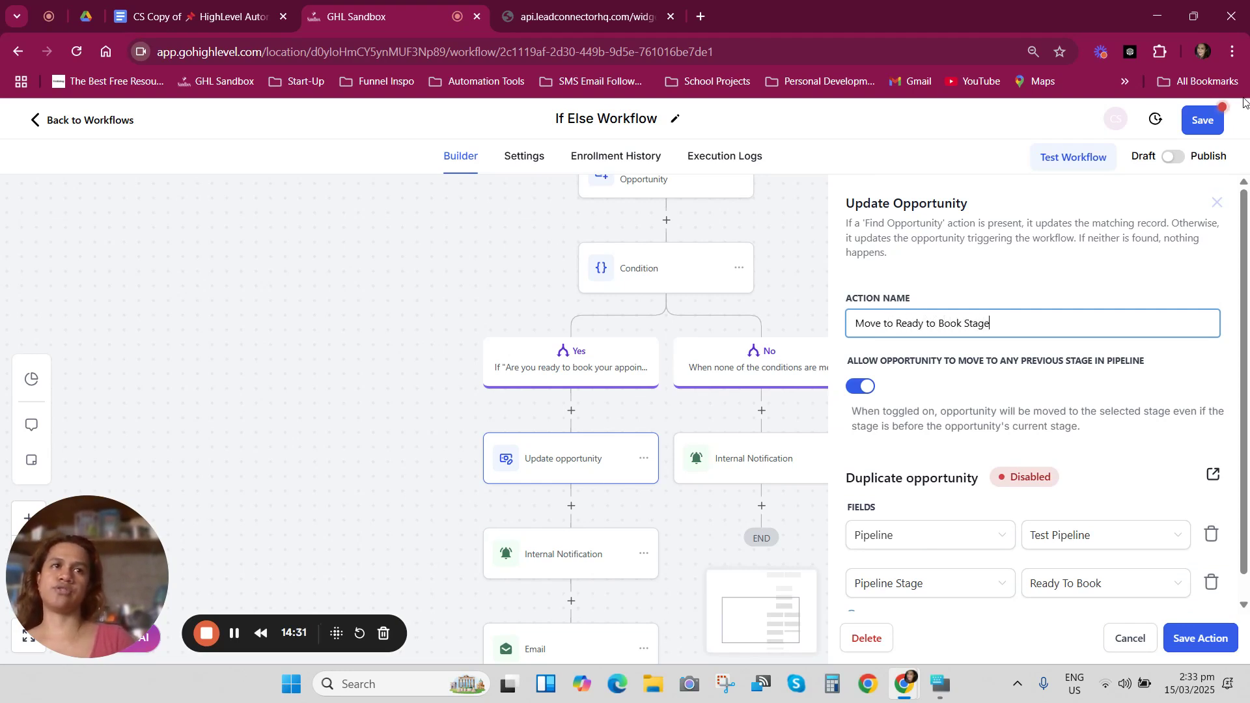
pyautogui.click(1200, 638)
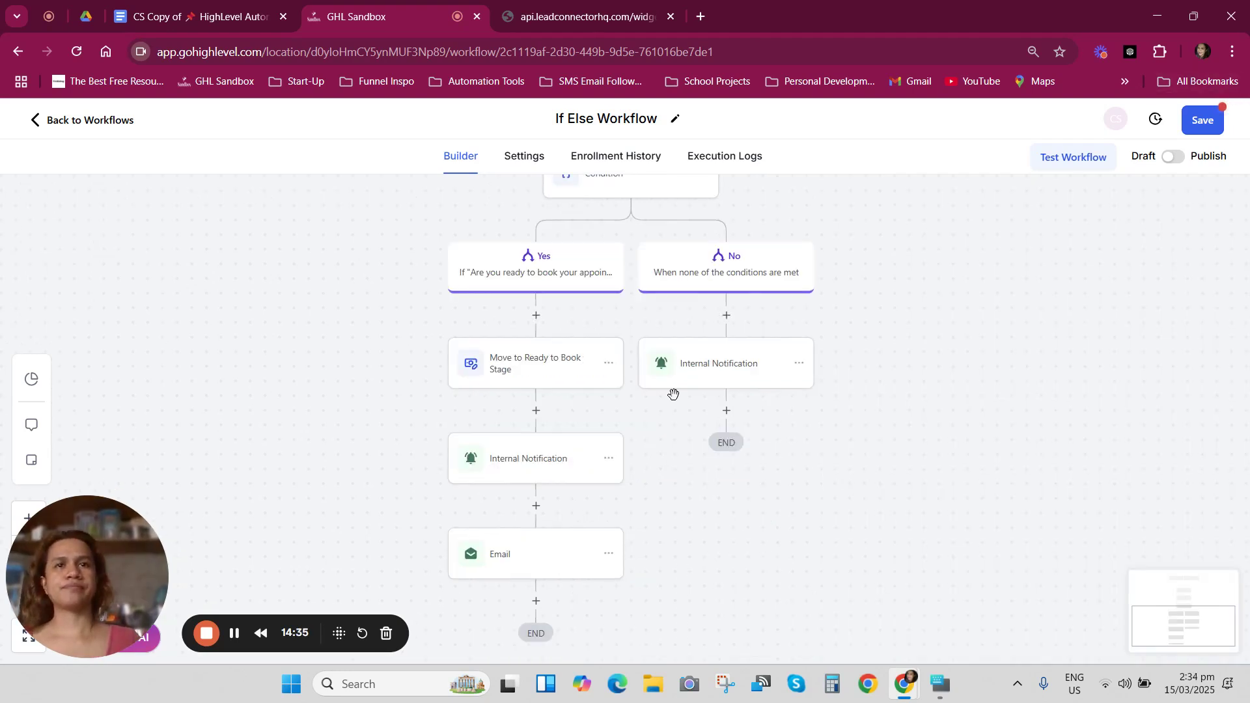
# Copy only the "Move to Ready to Book Stage" action and place the copy before the No branch's Internal Notification.
pyautogui.click(608, 363)
pyautogui.moveTo(658, 419)
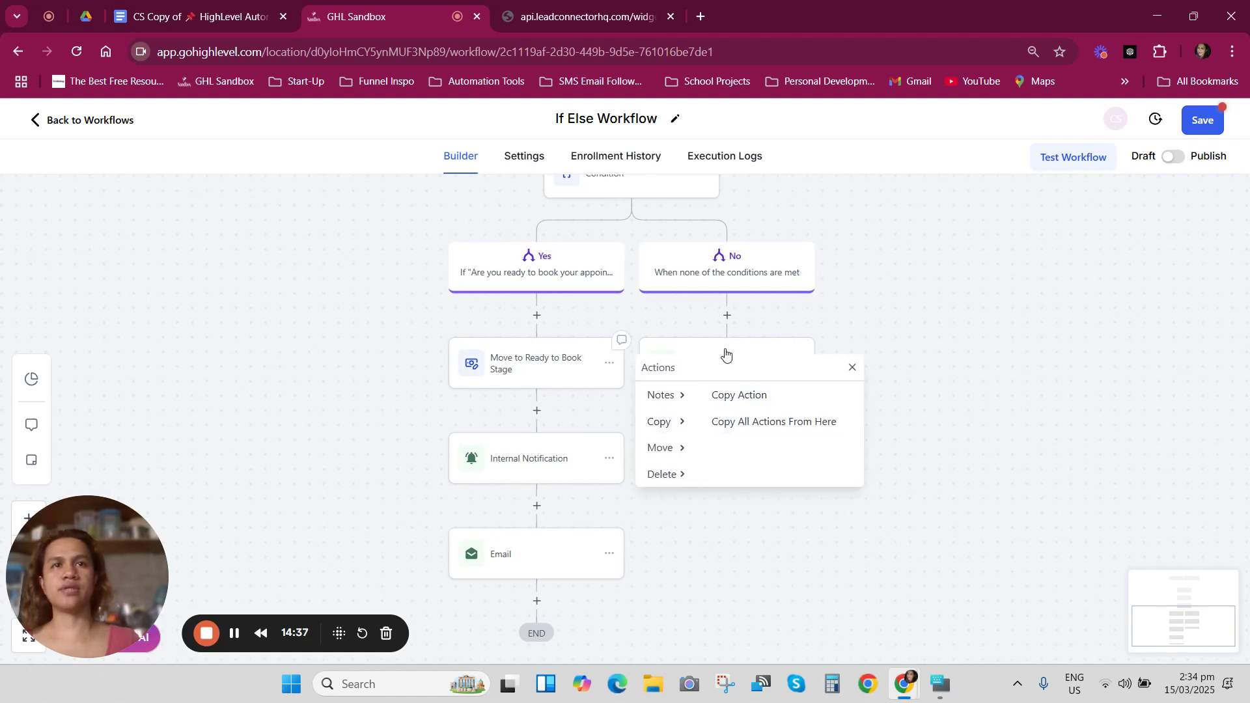
pyautogui.click(740, 395)
# Rename the copied opportunity action in the No branch as "Move to Ready to Lead Nurture Stage".
pyautogui.click(771, 368)
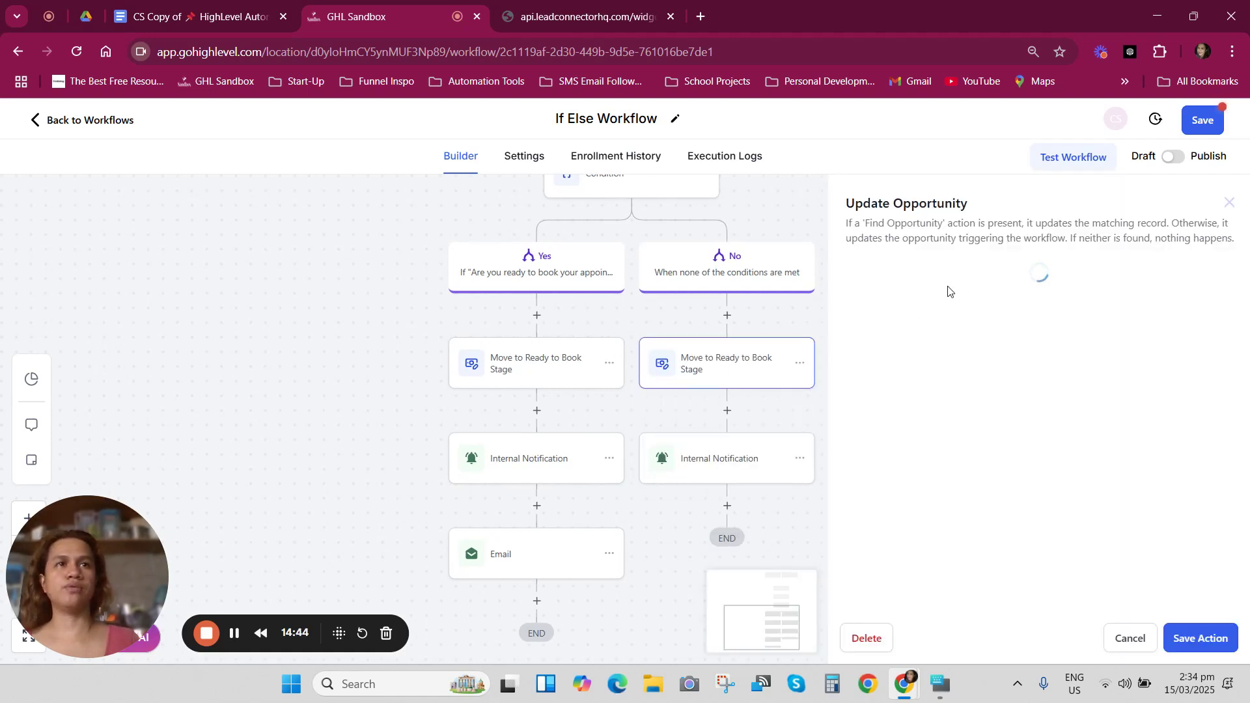
pyautogui.click(979, 321)
pyautogui.doubleClick(980, 321)
pyautogui.press('BackSpace')
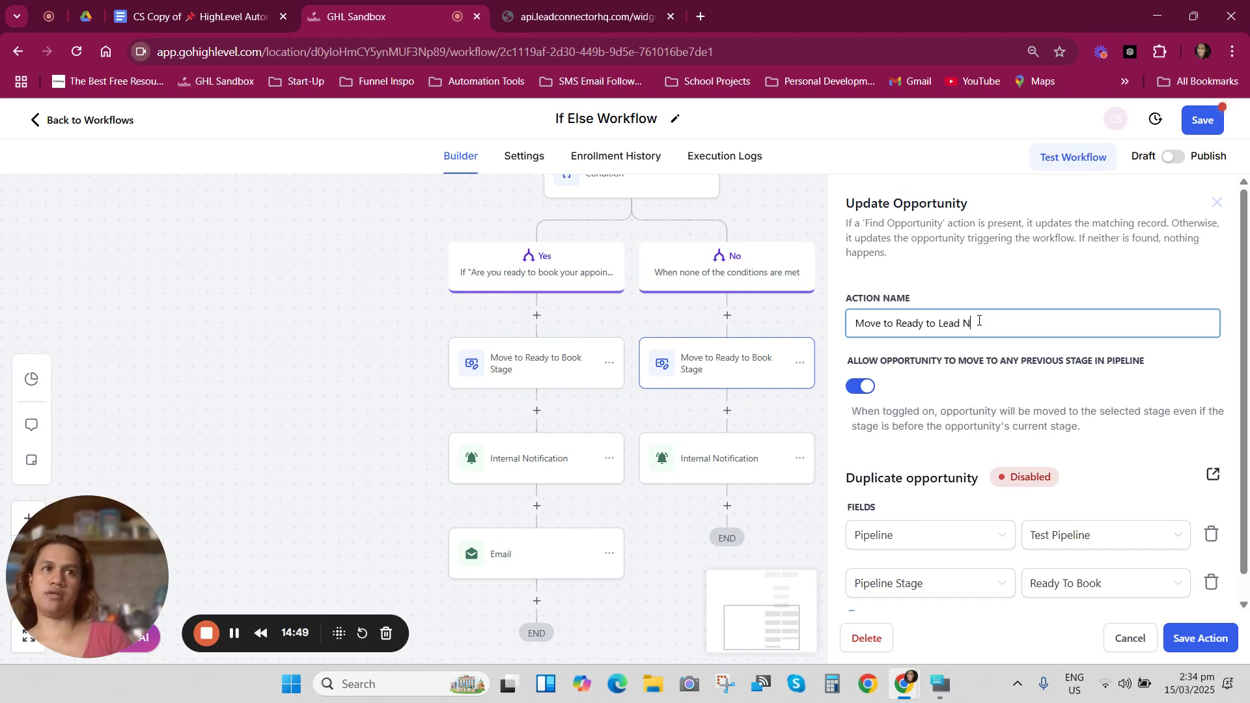
pyautogui.write('tage')
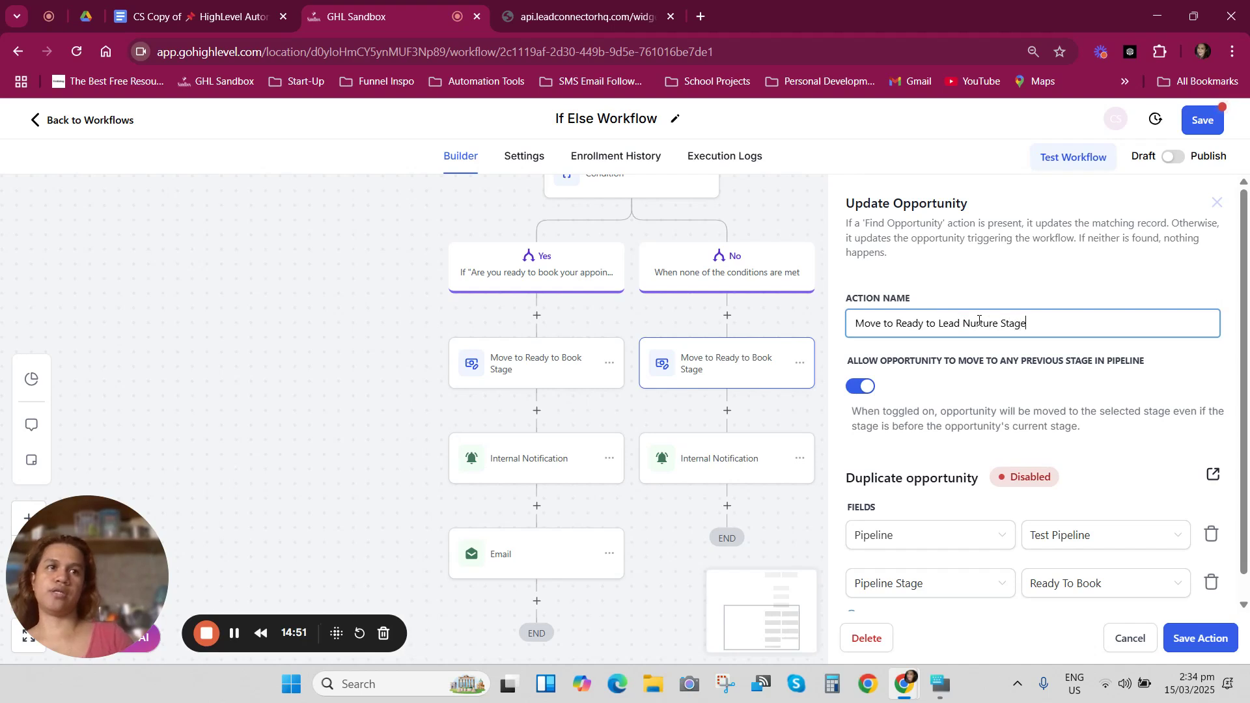
# Set the pipeline stage of the No branch's opportunity action to Lead Nuture and save the action.
pyautogui.click(1066, 582)
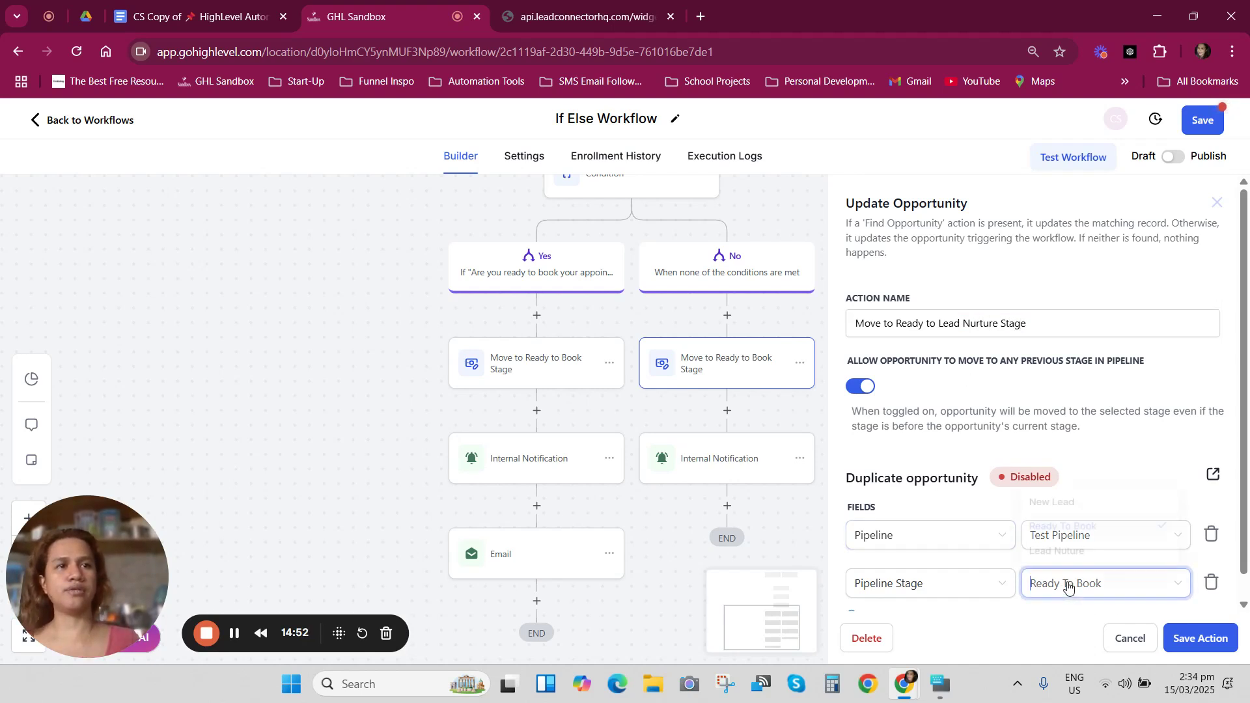
pyautogui.click(1060, 549)
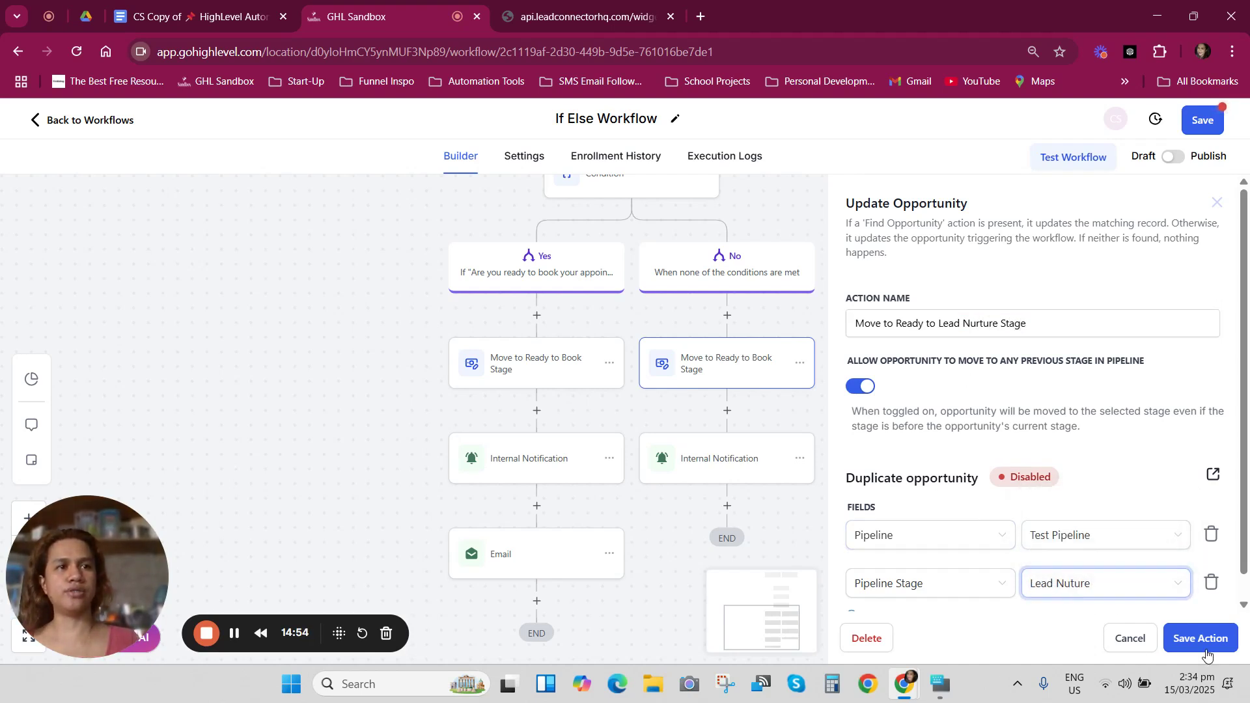
pyautogui.click(1172, 637)
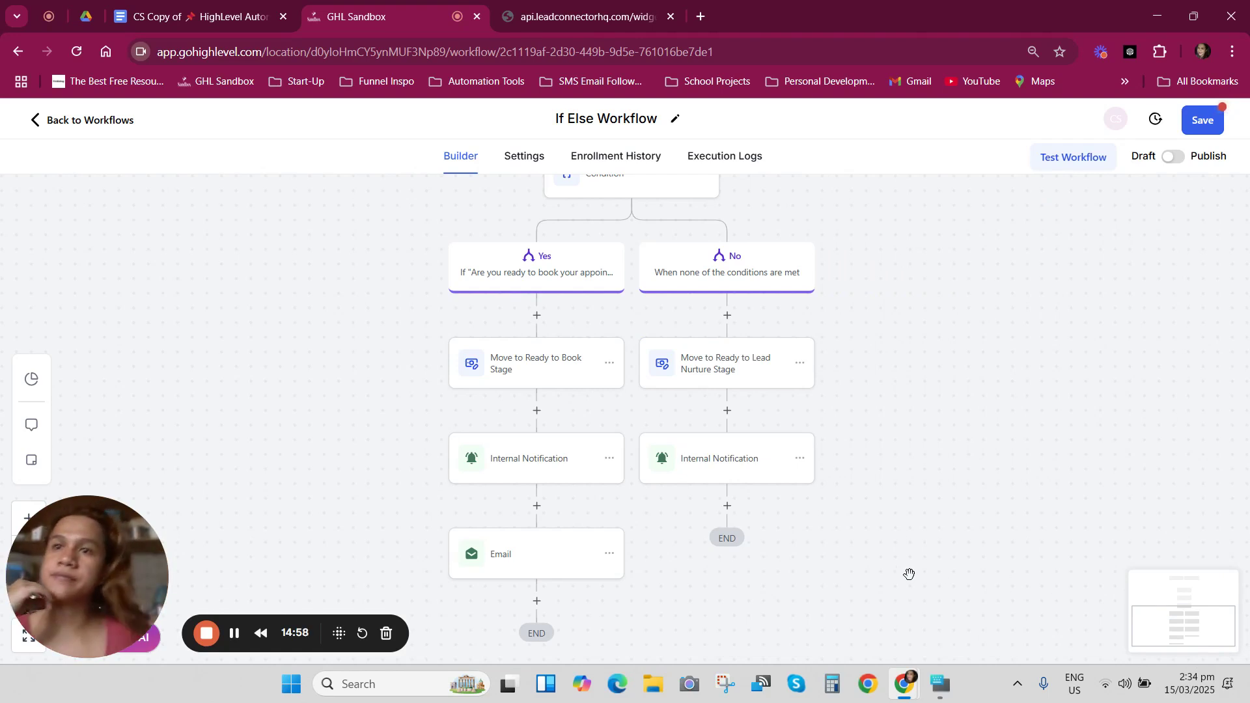
# Add a Send Email action after the Internal Notification in the No branch.
pyautogui.scroll(-1, 857, 561)
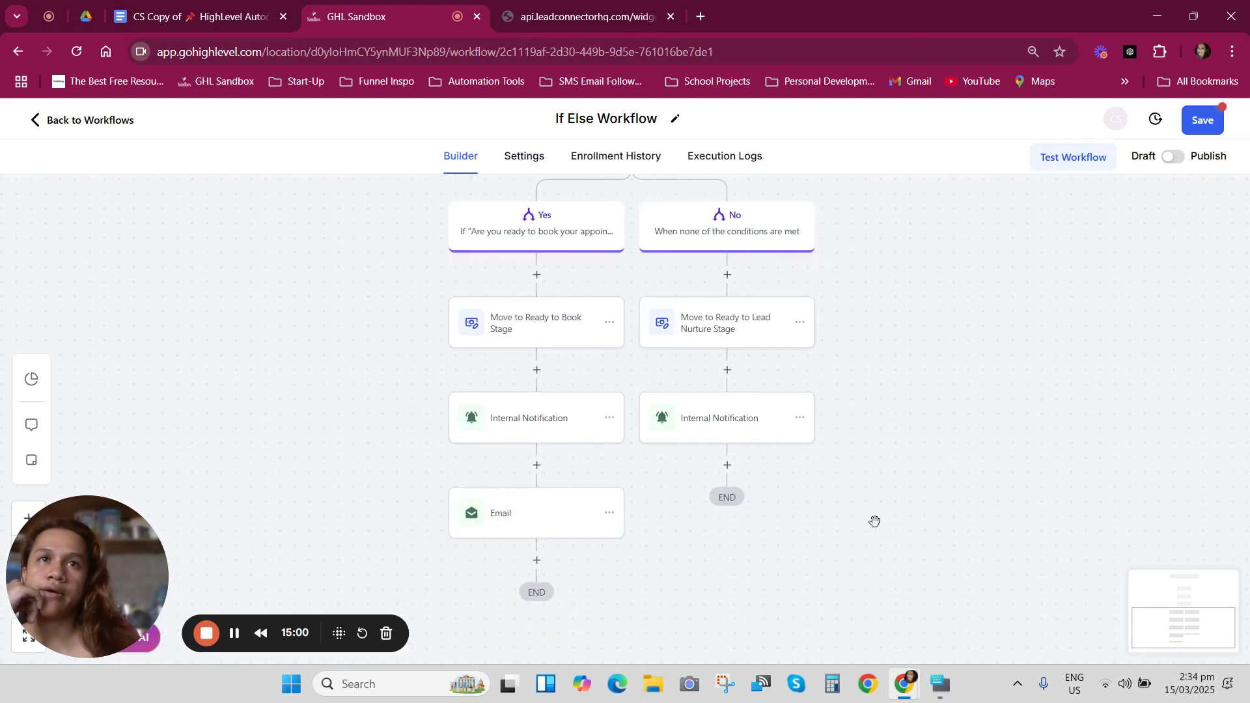
pyautogui.scroll(4, 874, 450)
pyautogui.scroll(-5, 873, 502)
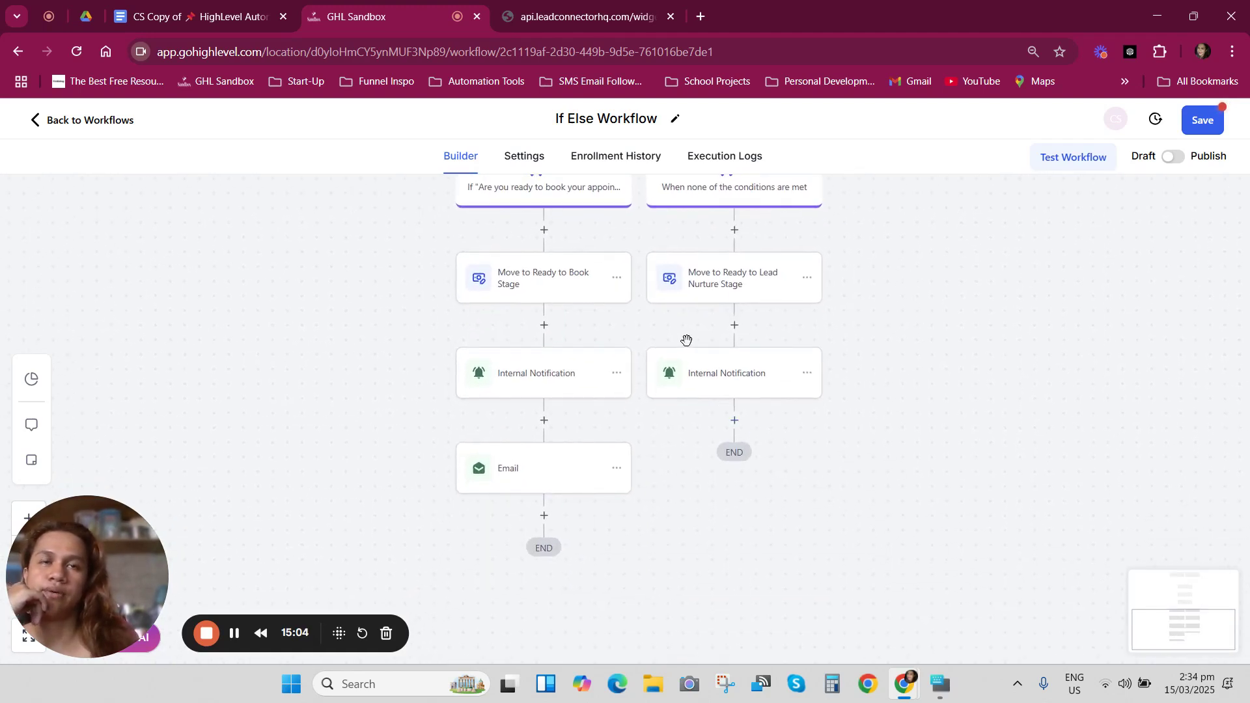
pyautogui.click(734, 420)
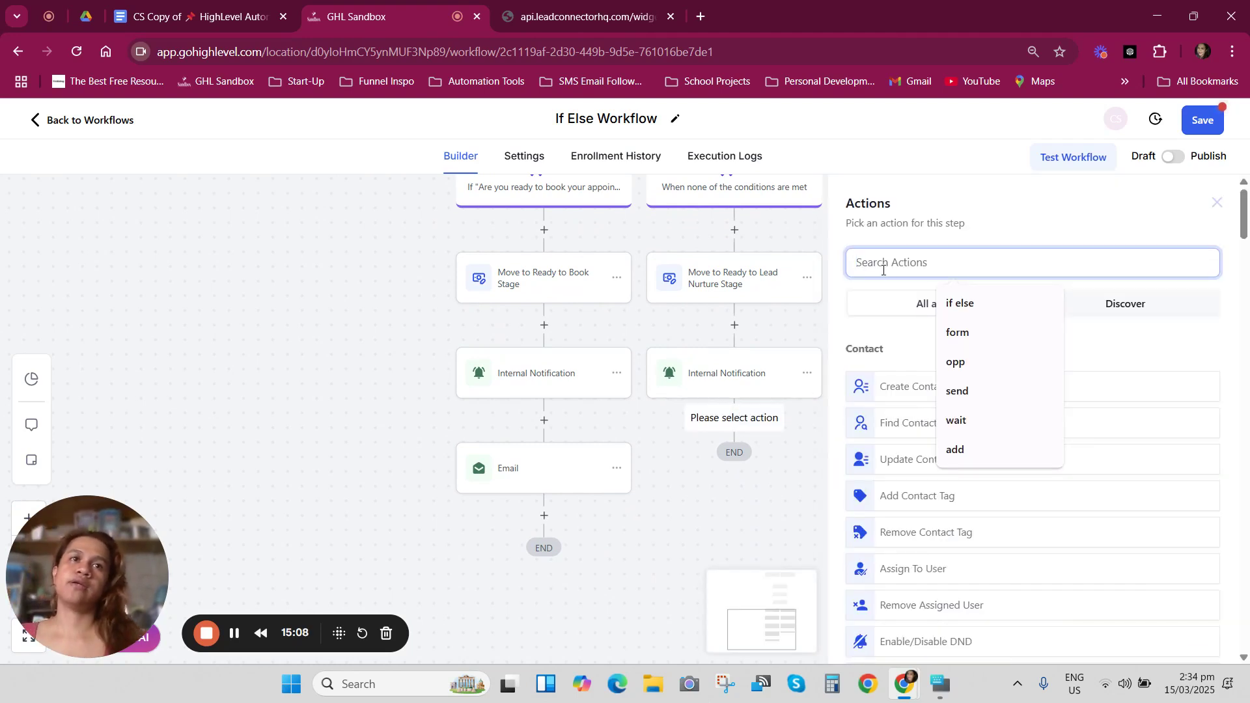
pyautogui.write('send')
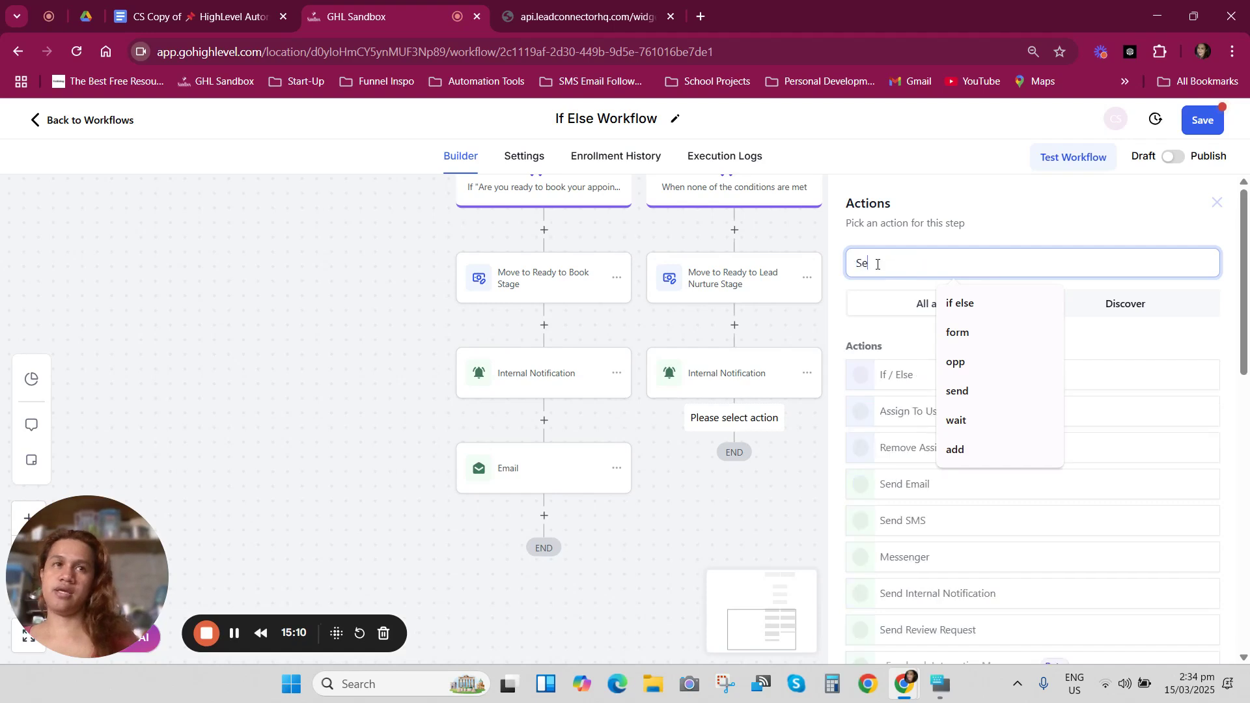
pyautogui.click(899, 372)
pyautogui.click(899, 522)
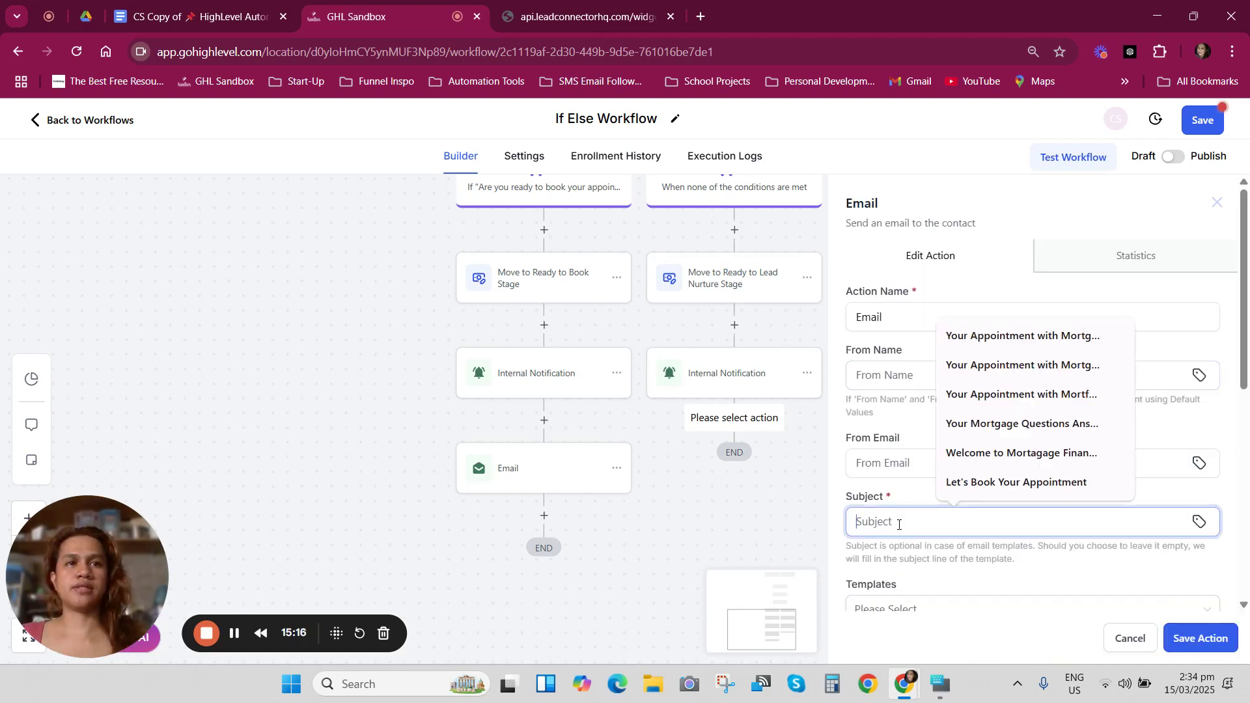
# Name the No branch's new email action "Send Nurture Email".
pyautogui.click(857, 318)
pyautogui.write('Send ')
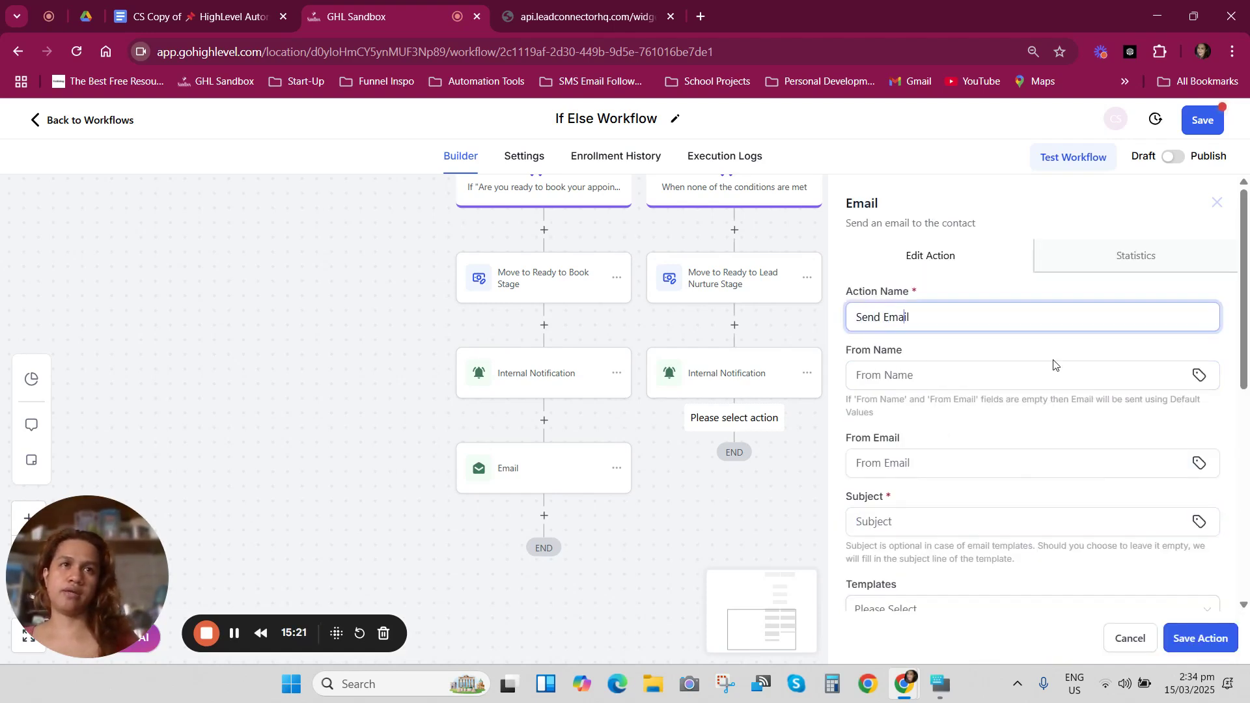
pyautogui.write('Nurture Email')
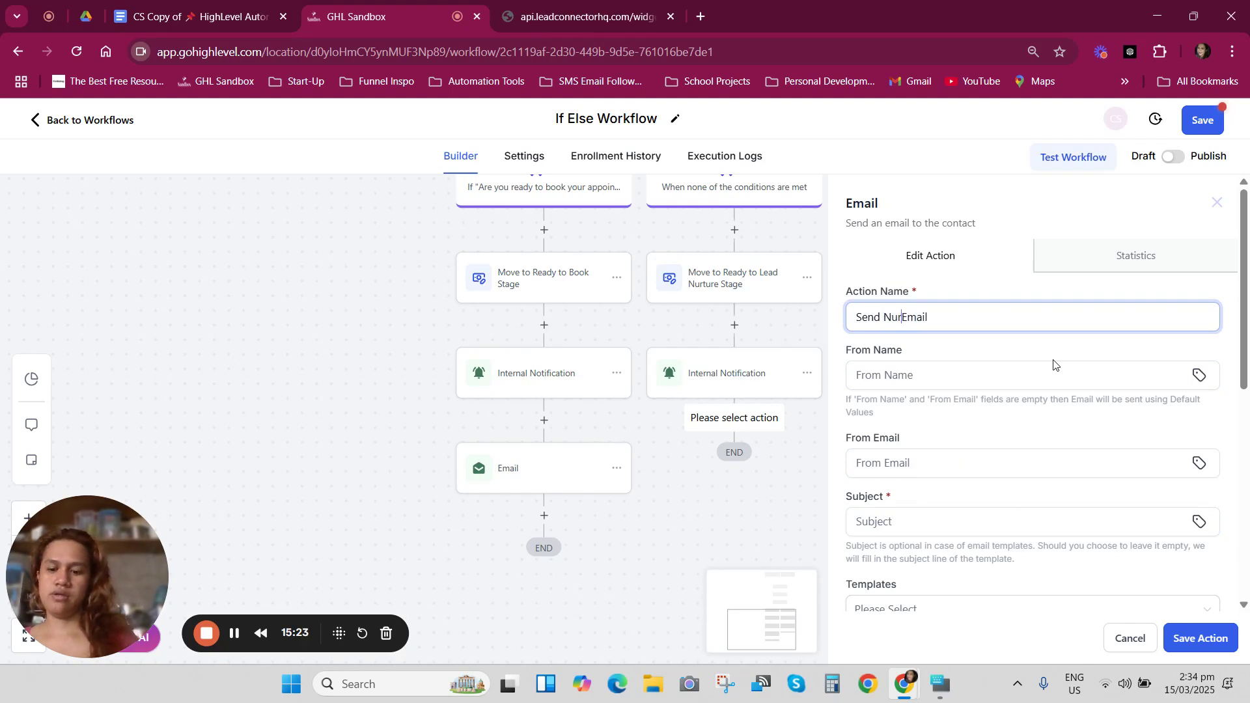